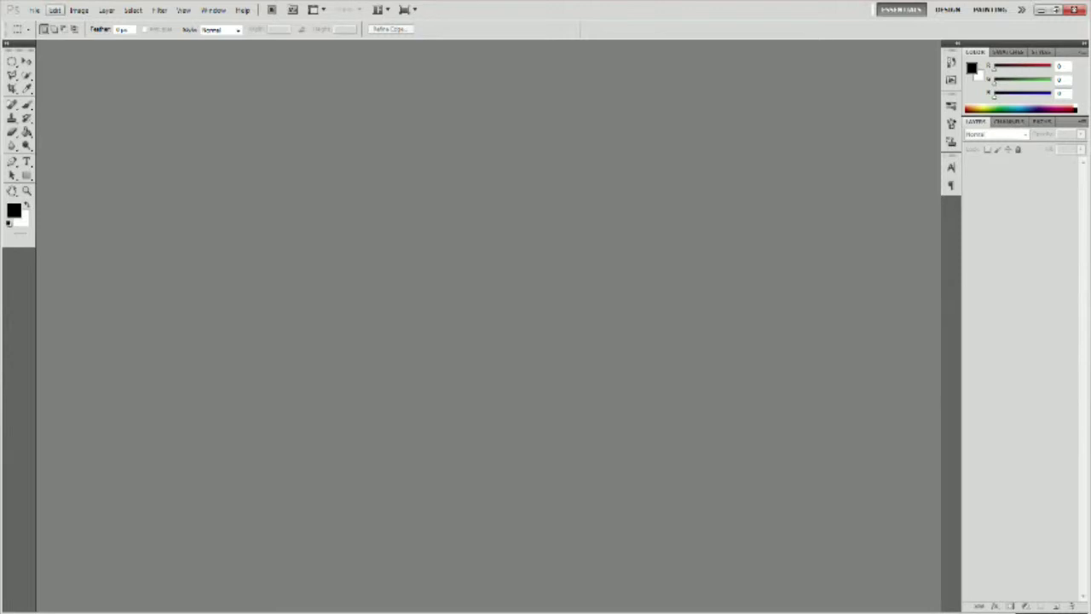
left_click(34, 9)
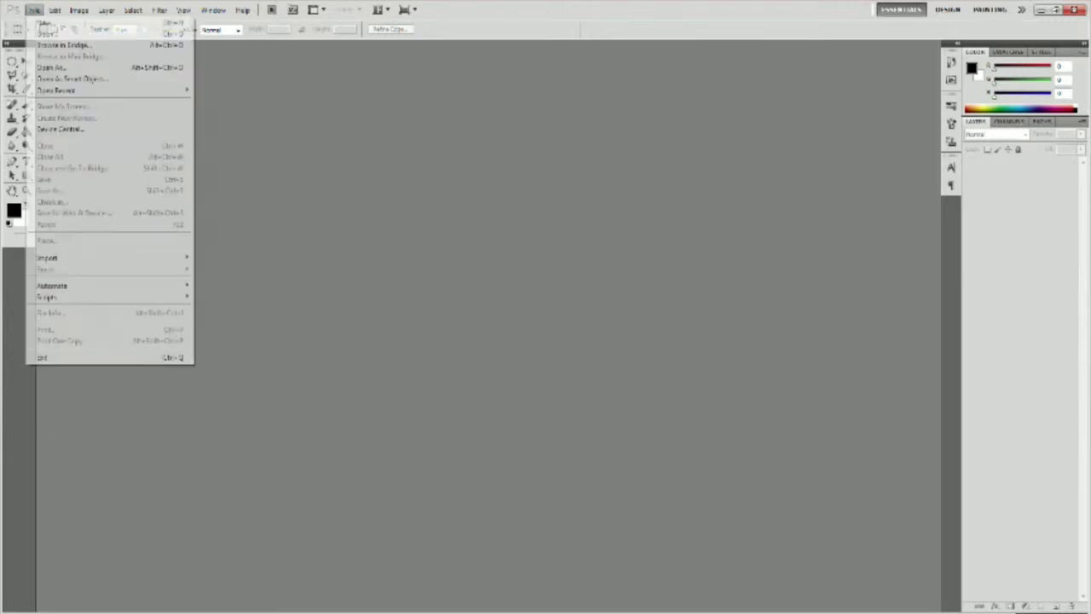
left_click(51, 23)
double_click(373, 185)
key("BackSpace")
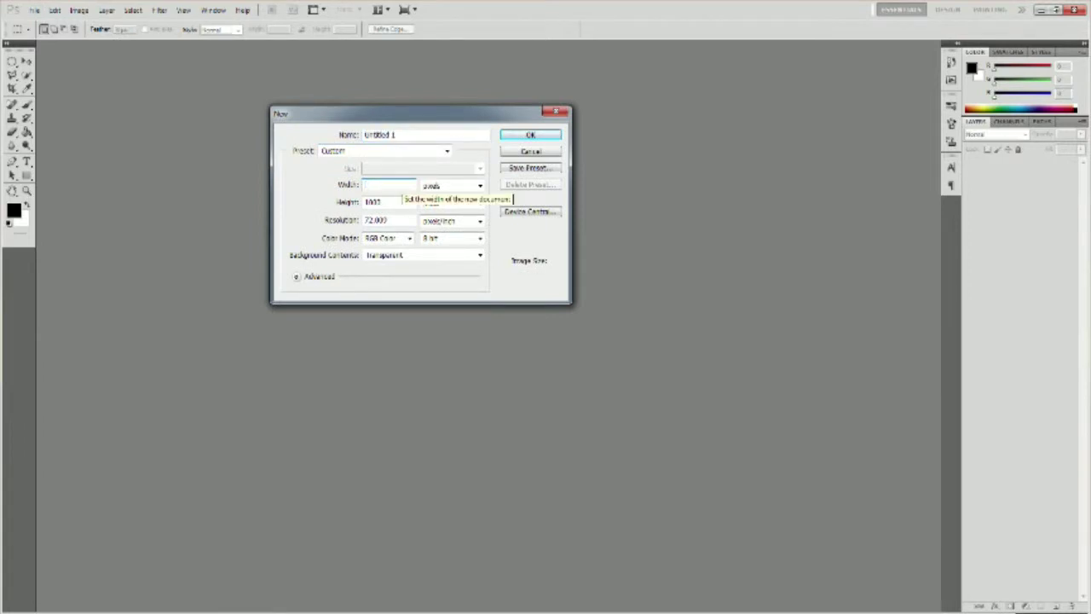
left_click(556, 111)
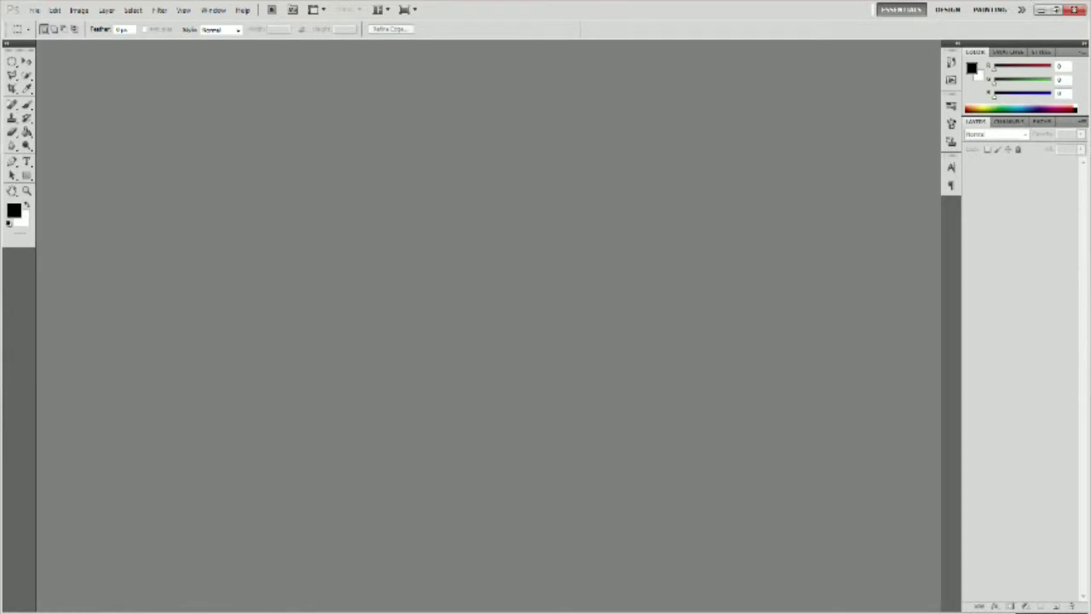
Step: Create a new document 1280 pixels wide and 720 pixels high
left_click(34, 10)
left_click(49, 24)
left_click(34, 10)
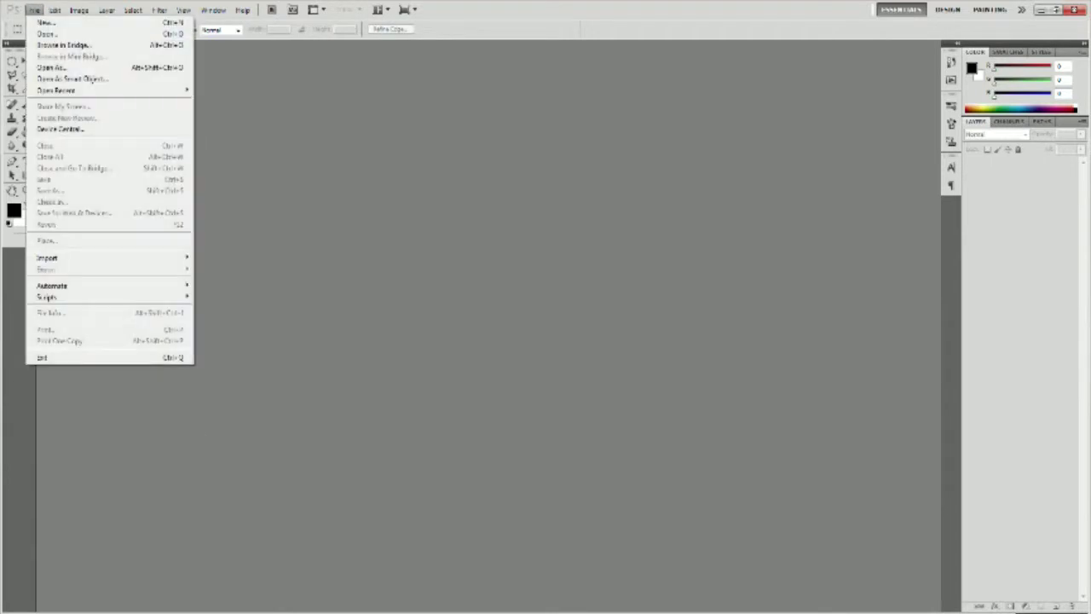
left_click(49, 23)
left_click(383, 185)
key("BackSpace")
key("BackSpace")
key("BackSpace")
key("BackSpace")
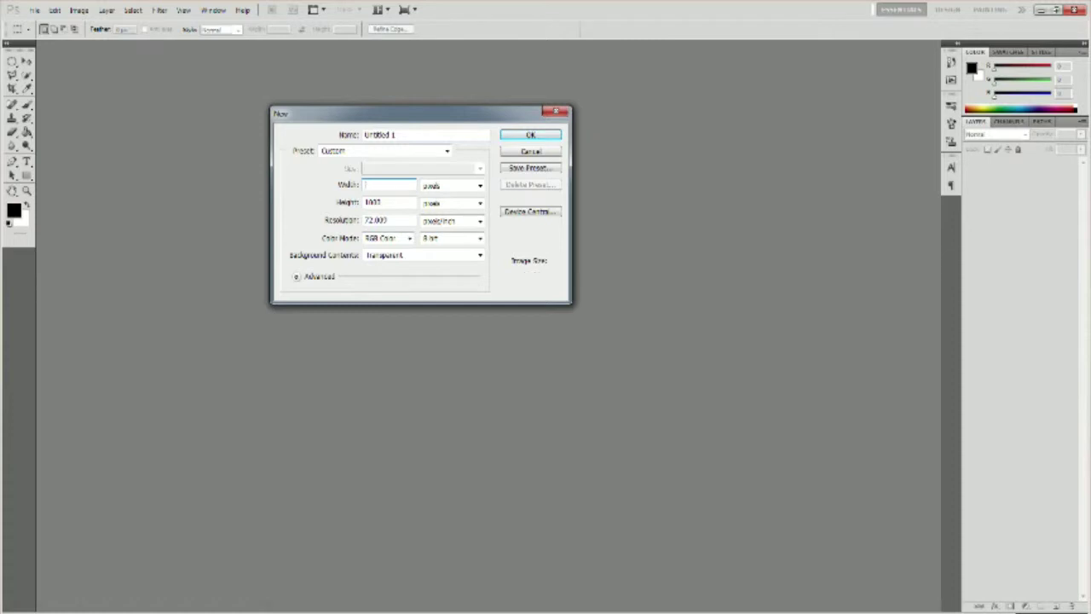
type("1280")
key("Tab")
type("720")
key("Return")
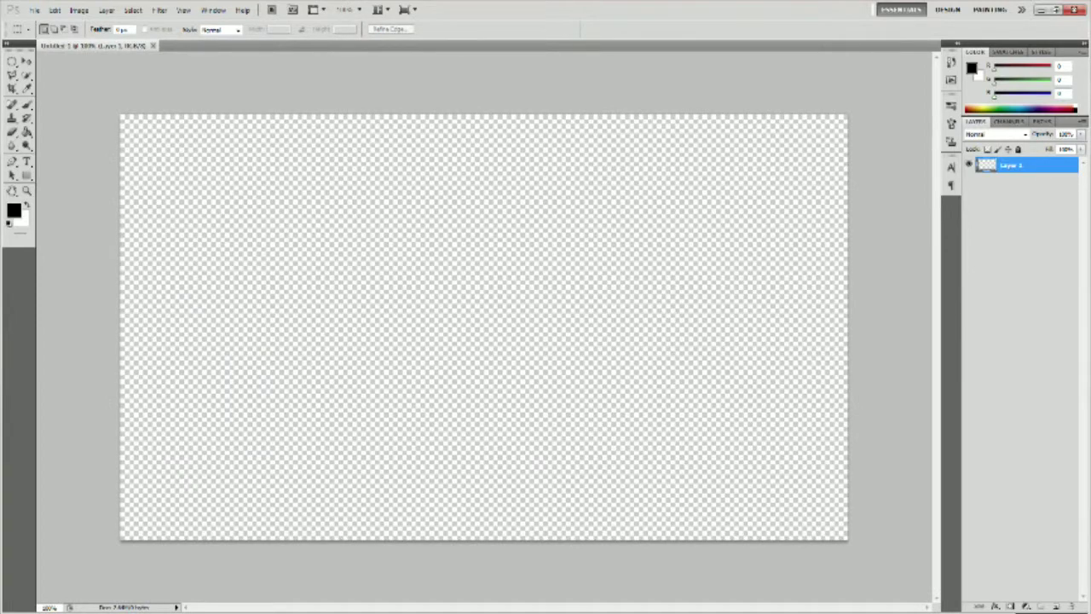
Step: Switch to Chrome and search the web for "nova skin" to reach the Nova Skin Minecraft skin editor
key("v")
key("super+1")
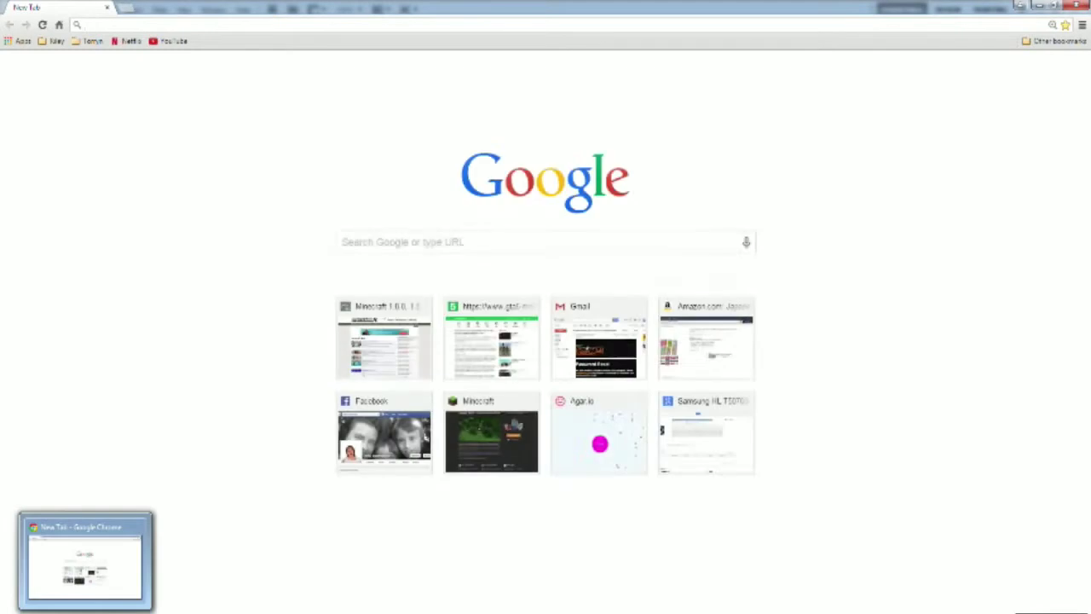
key("ctrl+t")
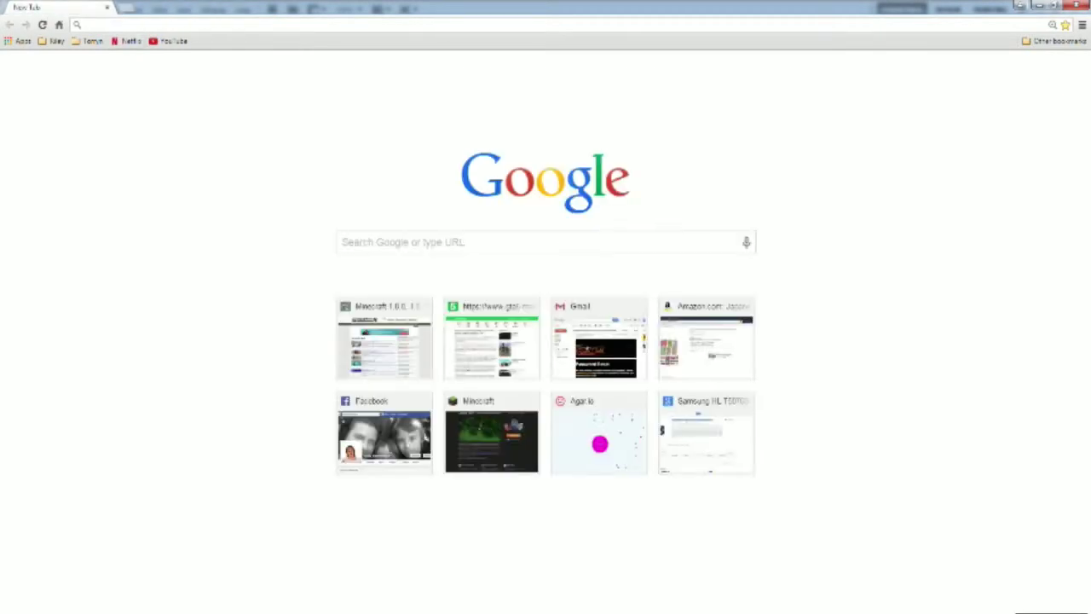
left_click(343, 242)
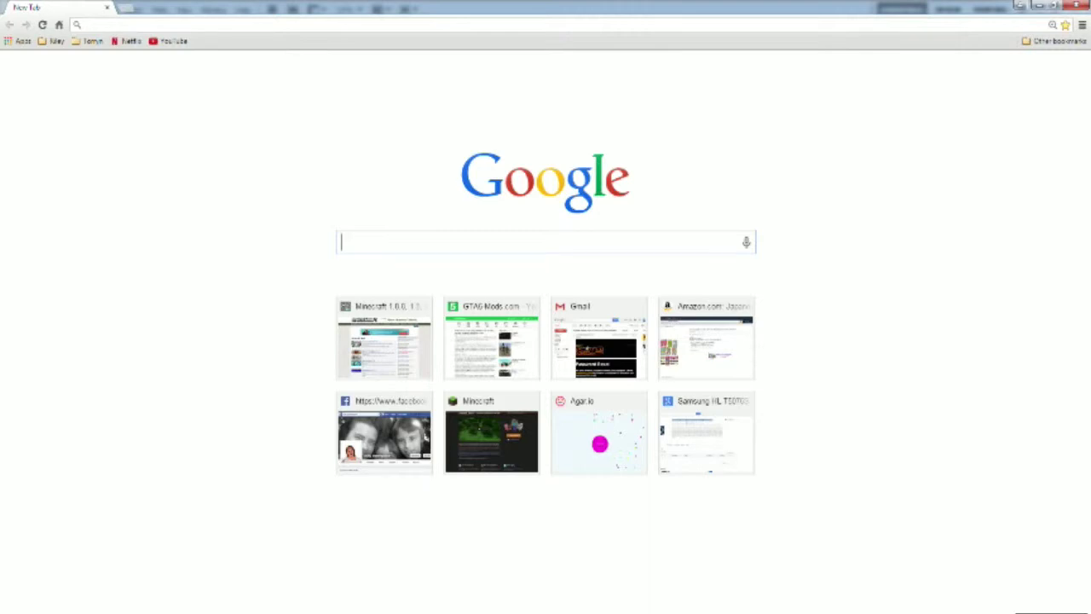
type("nova")
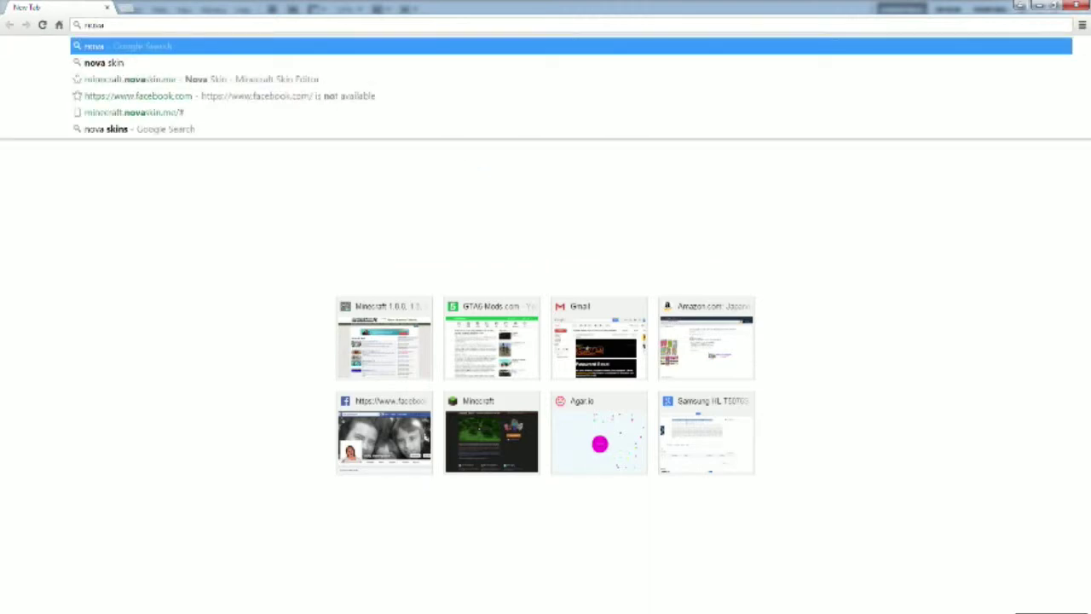
type(" skin")
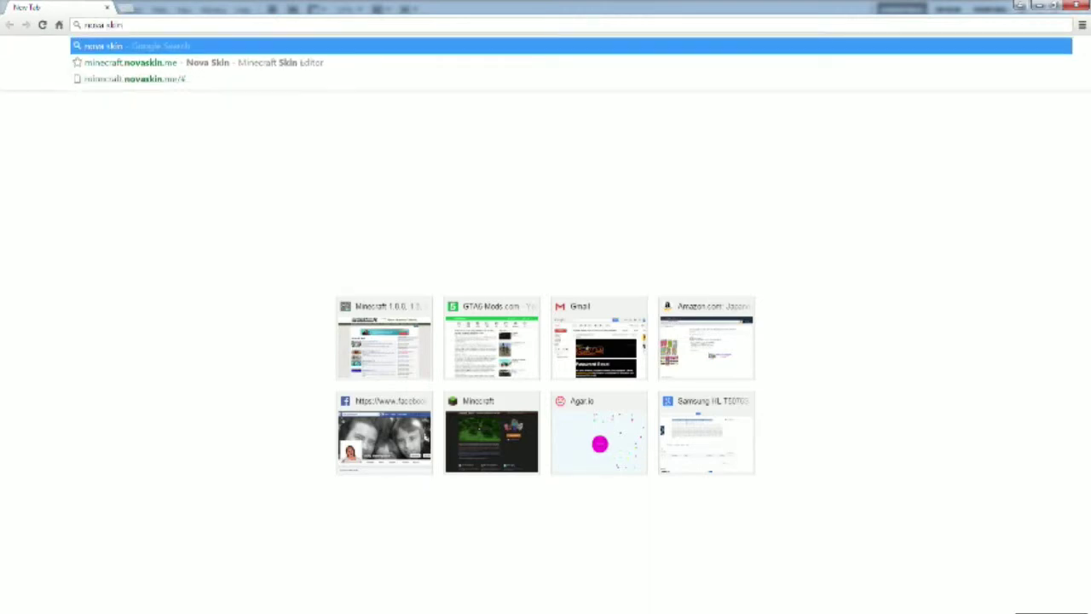
key("Return")
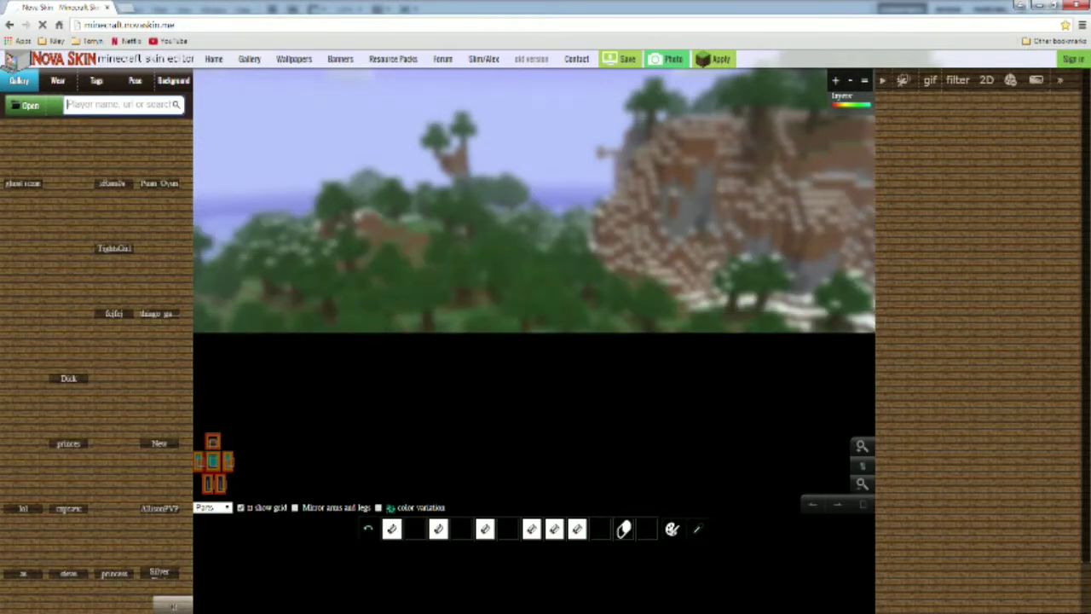
Step: Find the BlazeItUpGaming skin in the Nova Skin gallery and load it onto the character
type("Diazell")
type("UpGa")
type("ming")
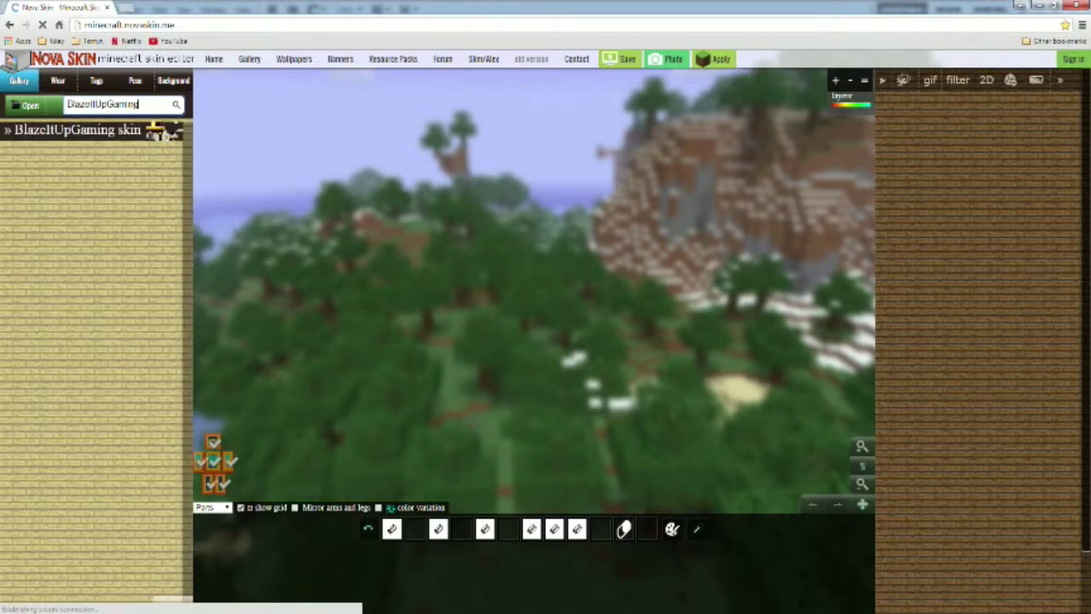
left_click(94, 130)
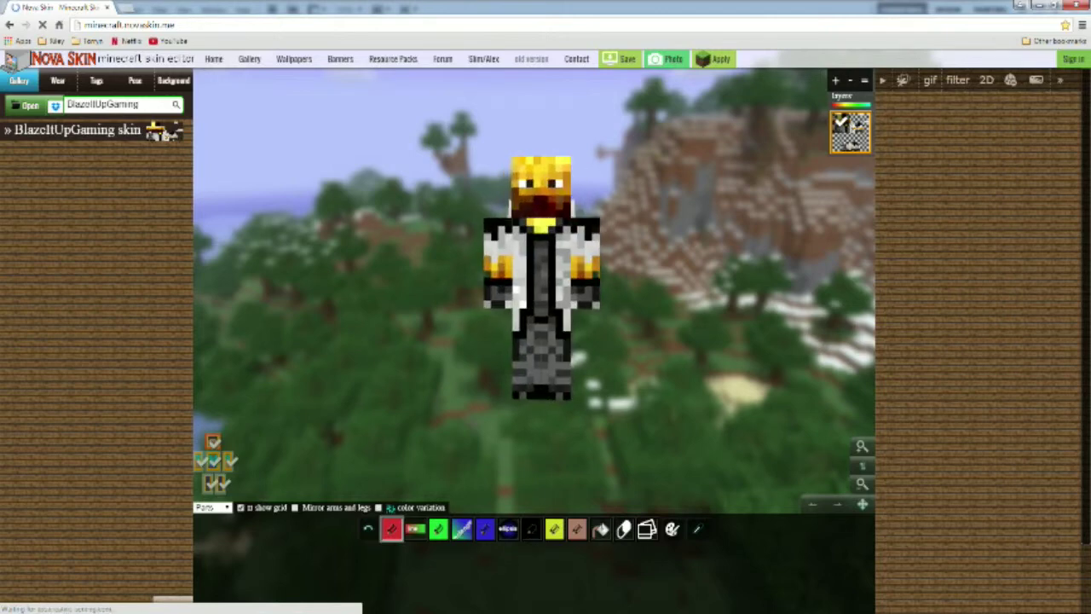
Step: Pose the character's right arm with its first rotation at 9, its third at -20 and a bending of 0.2
left_click(134, 80)
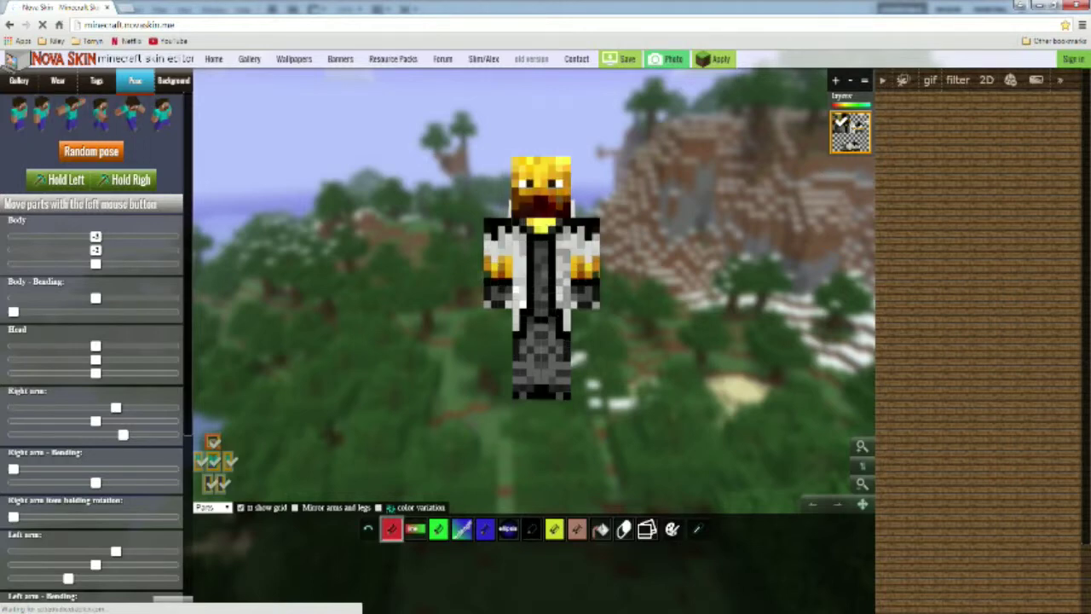
scroll(93, 341, "down", 3)
mouse_move(116, 289)
left_mouse_down()
mouse_move(135, 289)
mouse_move(98, 289)
mouse_move(116, 289)
left_mouse_up()
left_click_drag(323, 294, 371, 303)
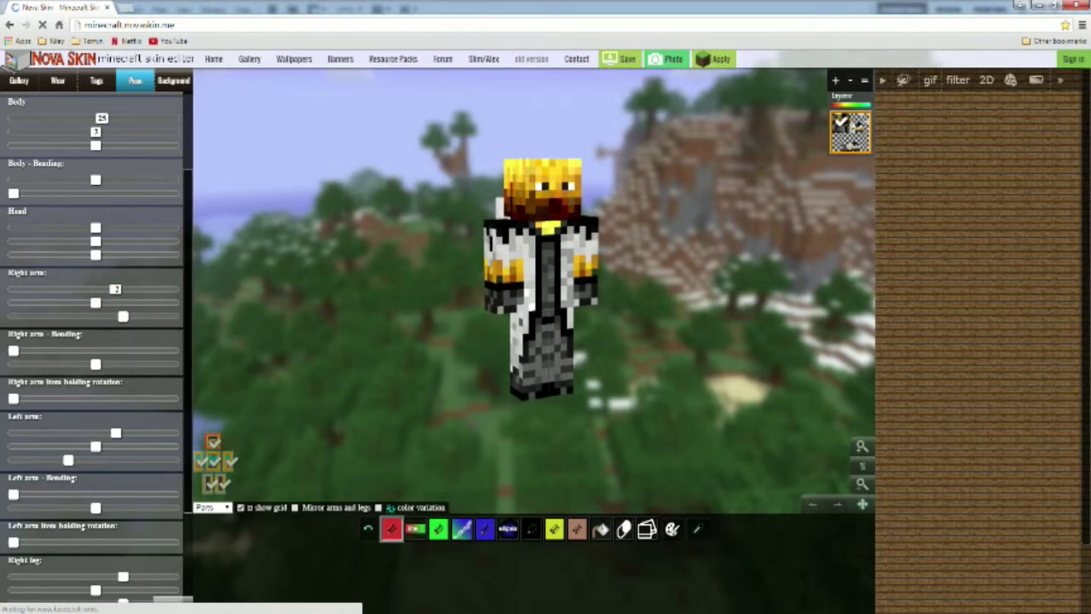
left_click(19, 114)
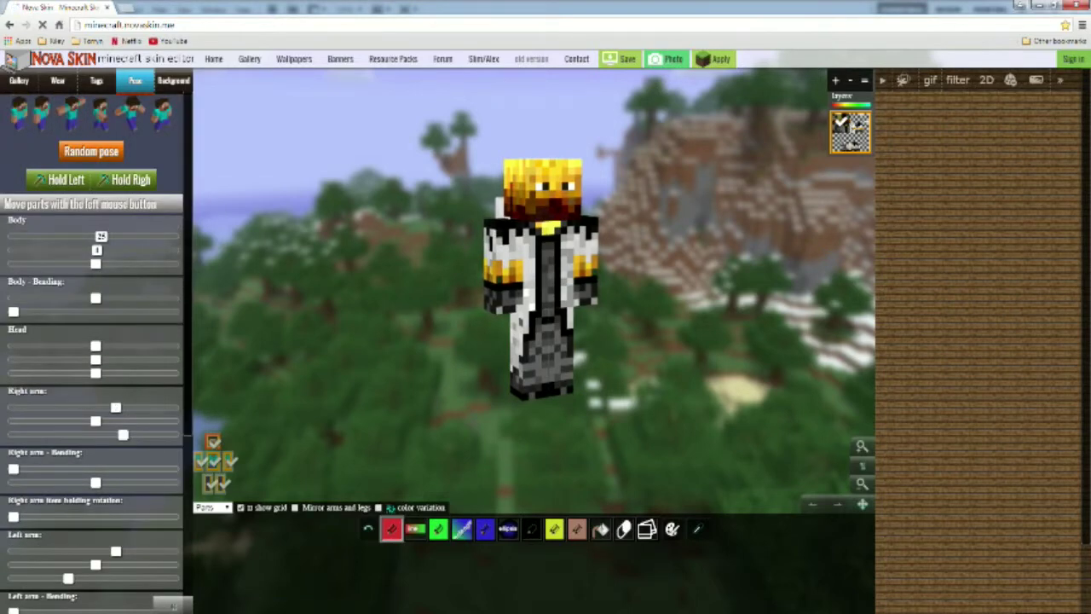
left_click_drag(375, 281, 328, 281)
left_click_drag(530, 271, 555, 282)
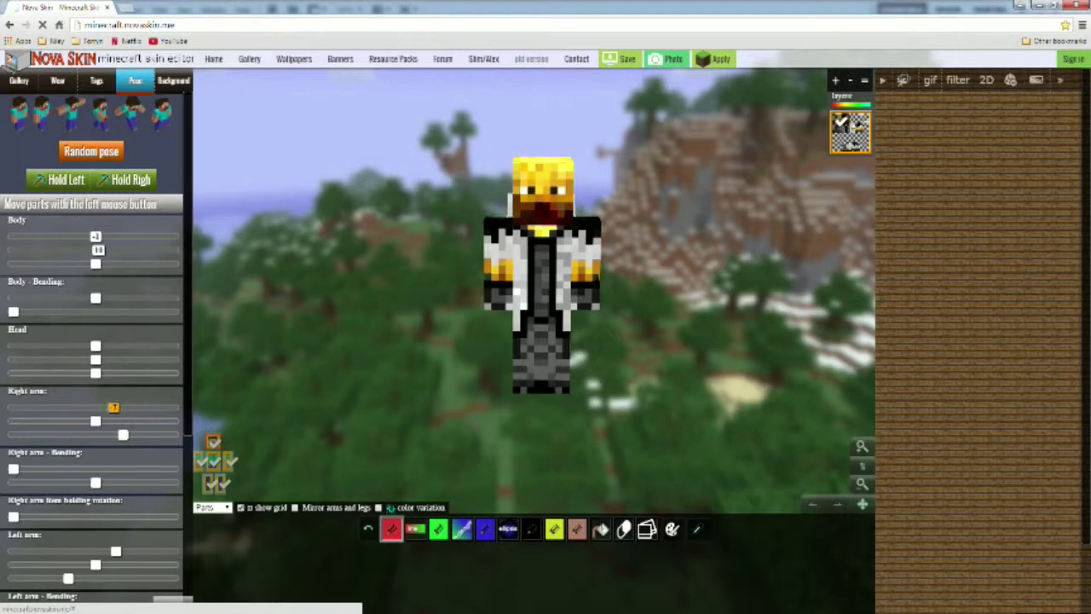
left_click_drag(115, 407, 119, 407)
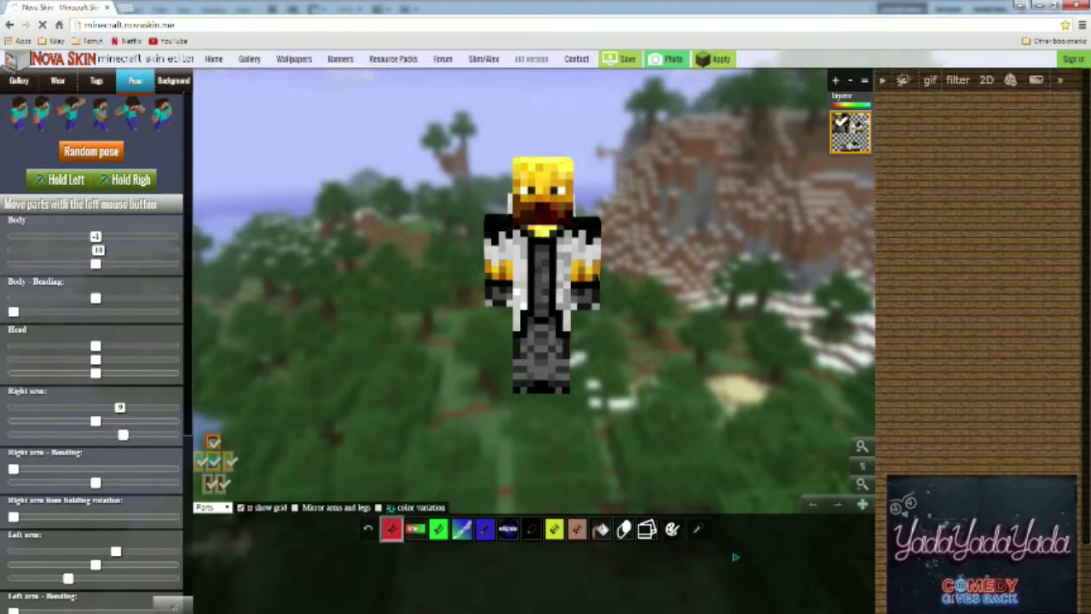
left_click_drag(123, 435, 112, 434)
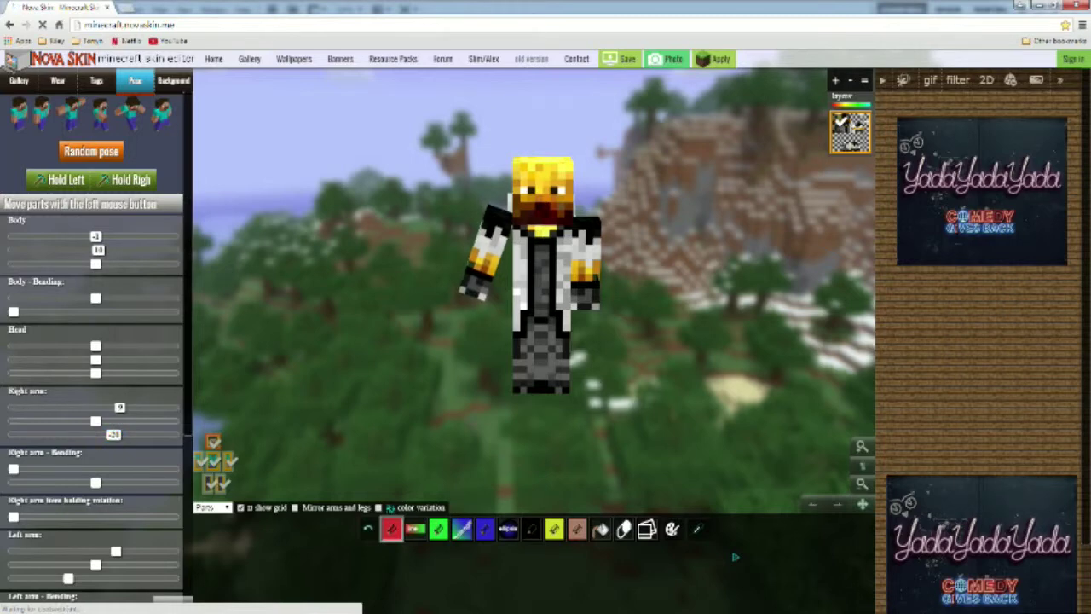
left_click_drag(14, 469, 48, 469)
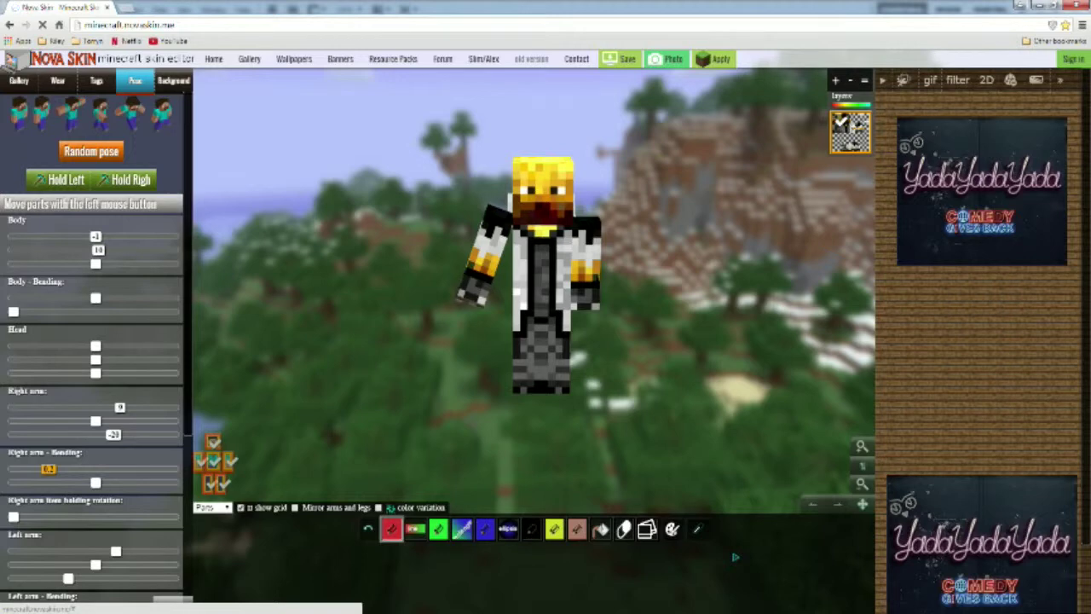
Step: Swing the character's left arm forward, set its bending to 0.15 and adjust the arm's second rotation slightly
left_click_drag(426, 281, 415, 303)
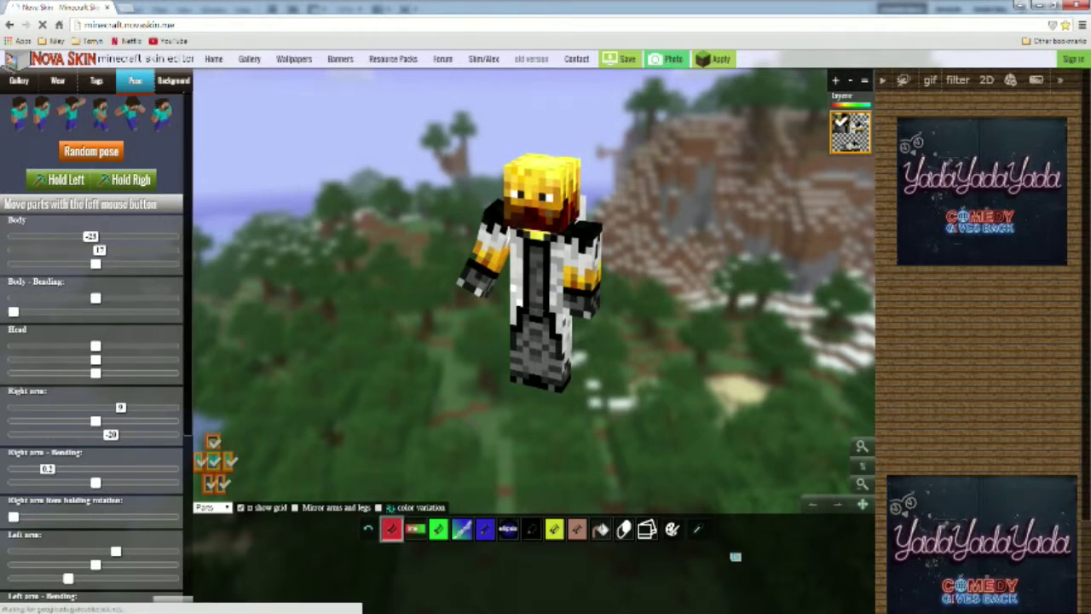
scroll(91, 341, "down", 3)
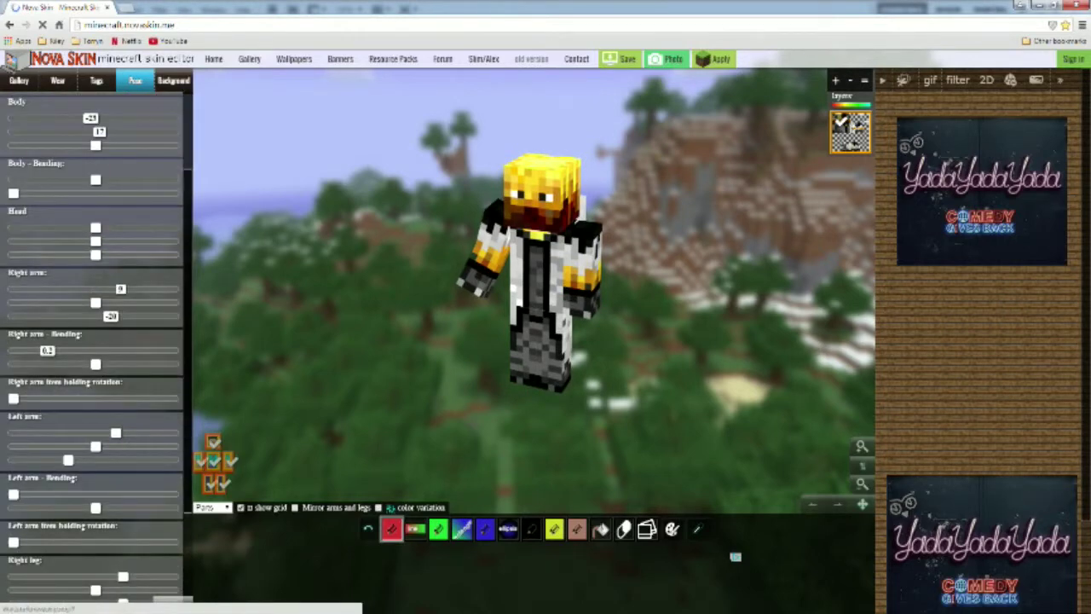
left_click_drag(116, 433, 86, 433)
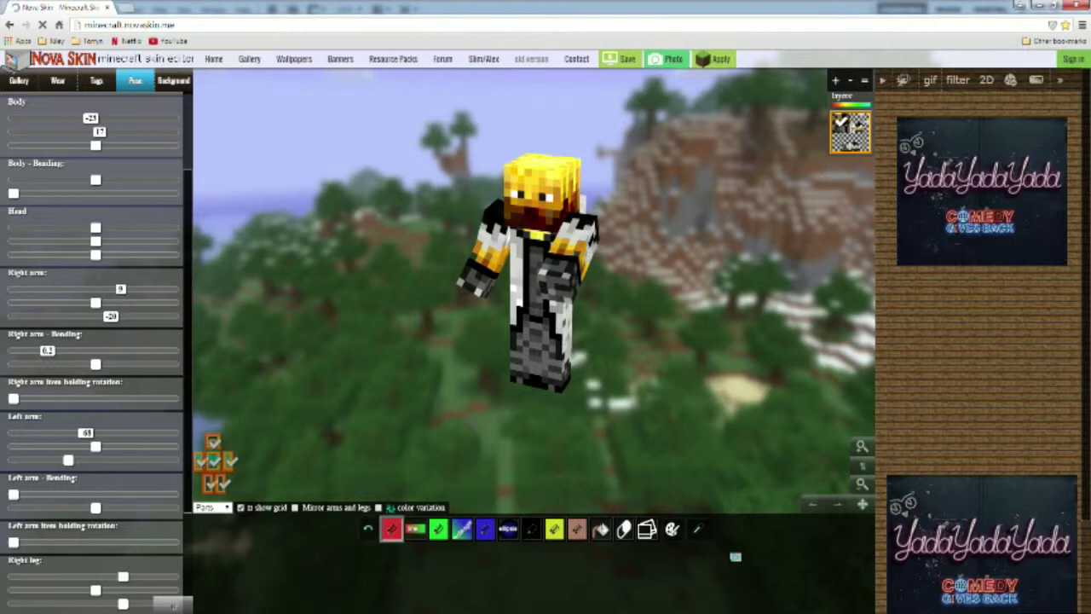
left_click_drag(13, 493, 41, 493)
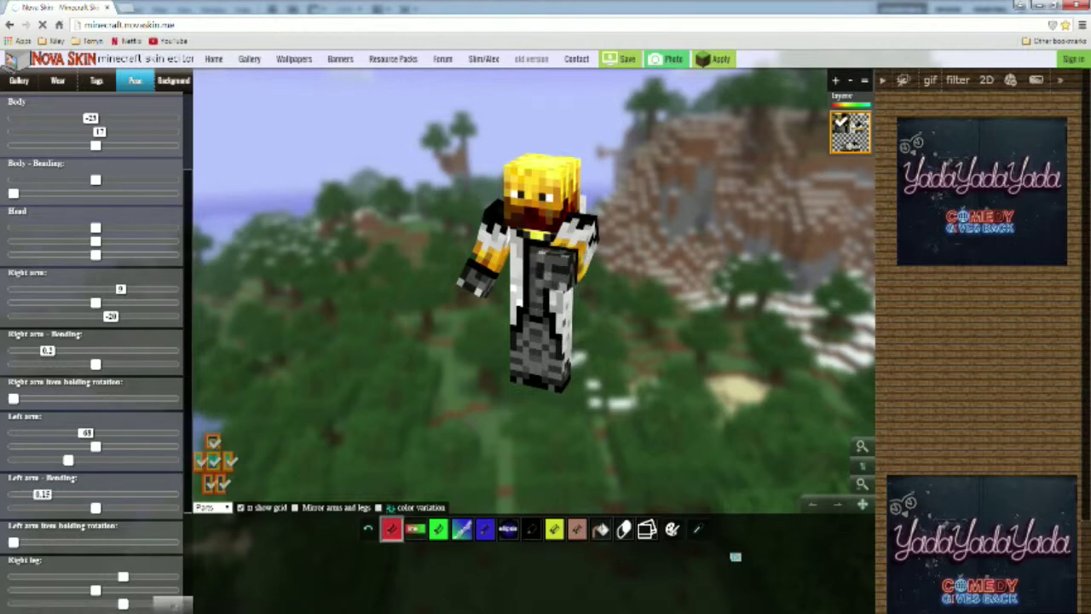
left_click_drag(94, 445, 84, 446)
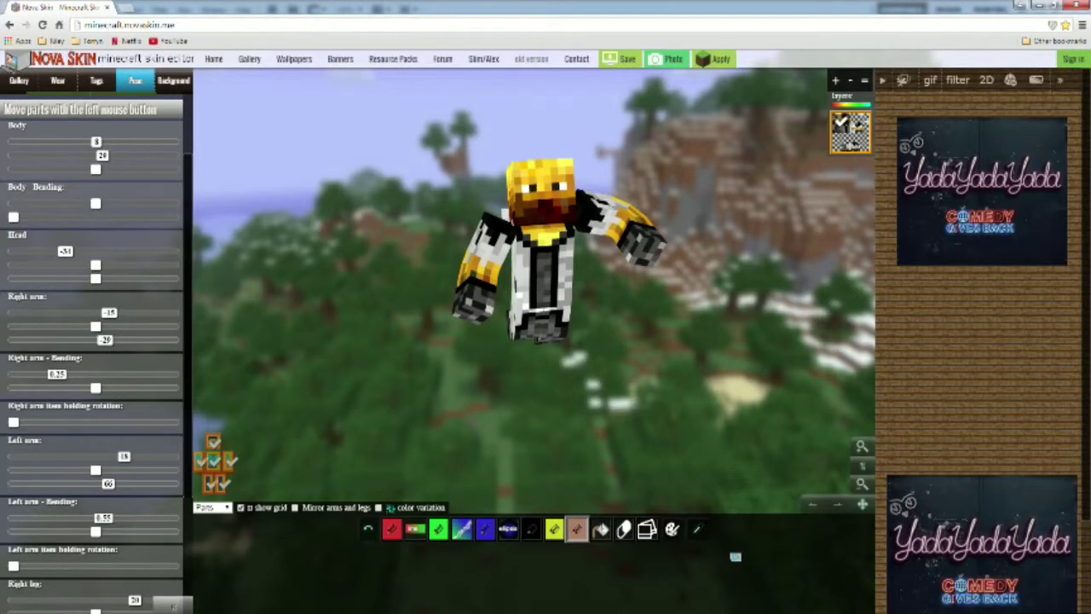
Step: Take a photo of the posed character and save it to the Desktop as a PNG image named download
left_click(673, 59)
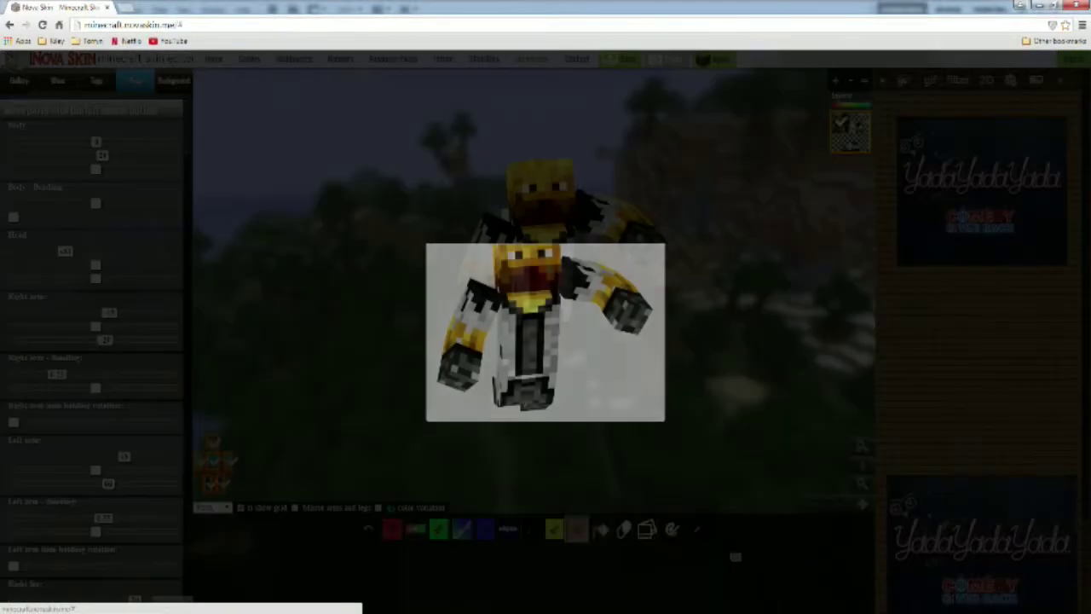
right_click(530, 303)
left_click(566, 313)
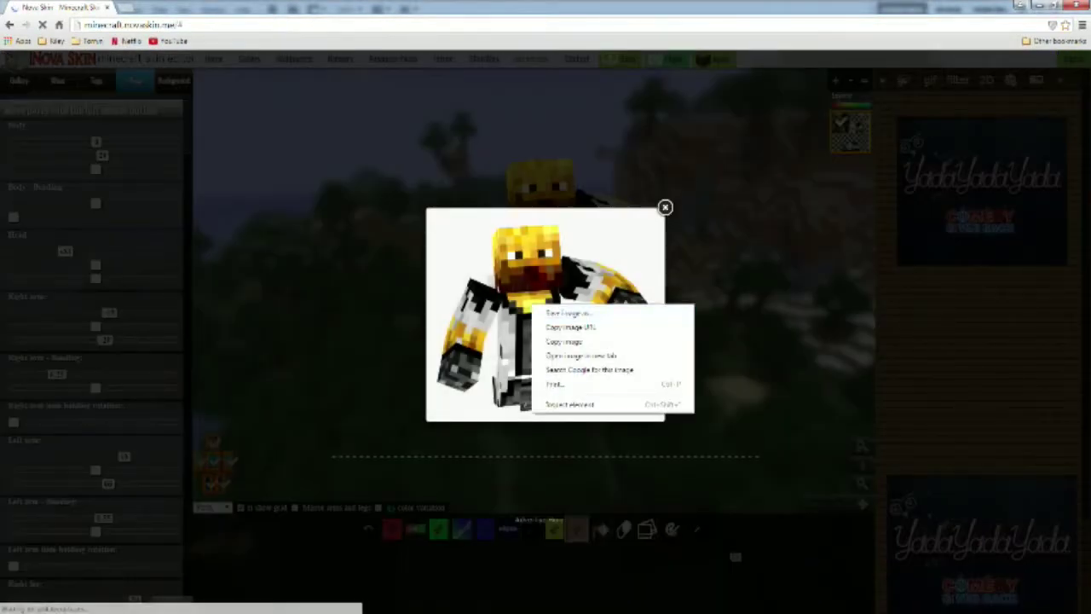
right_click(522, 289)
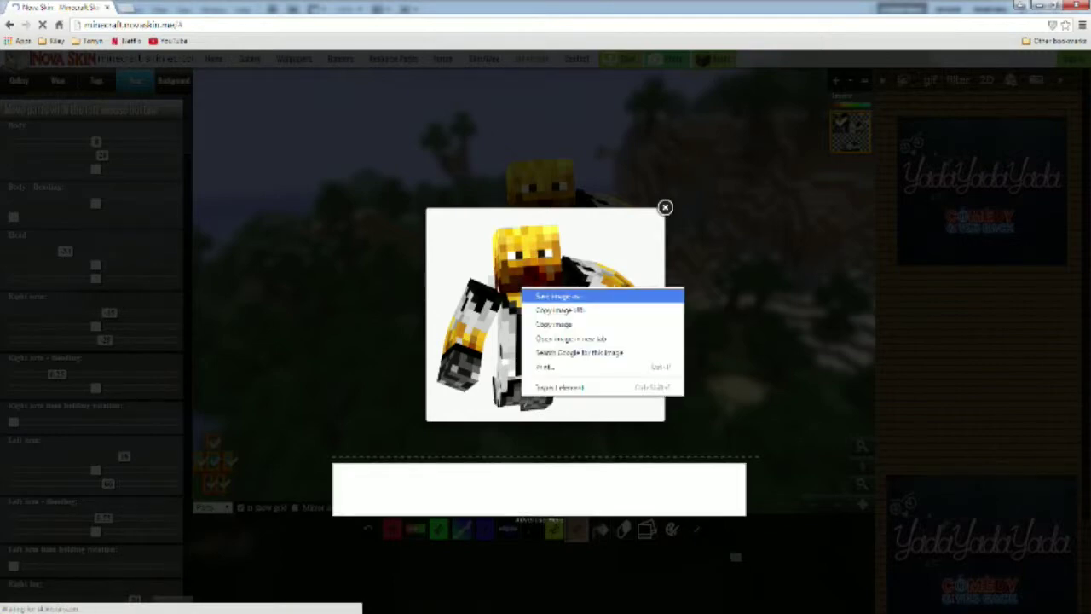
left_click(556, 296)
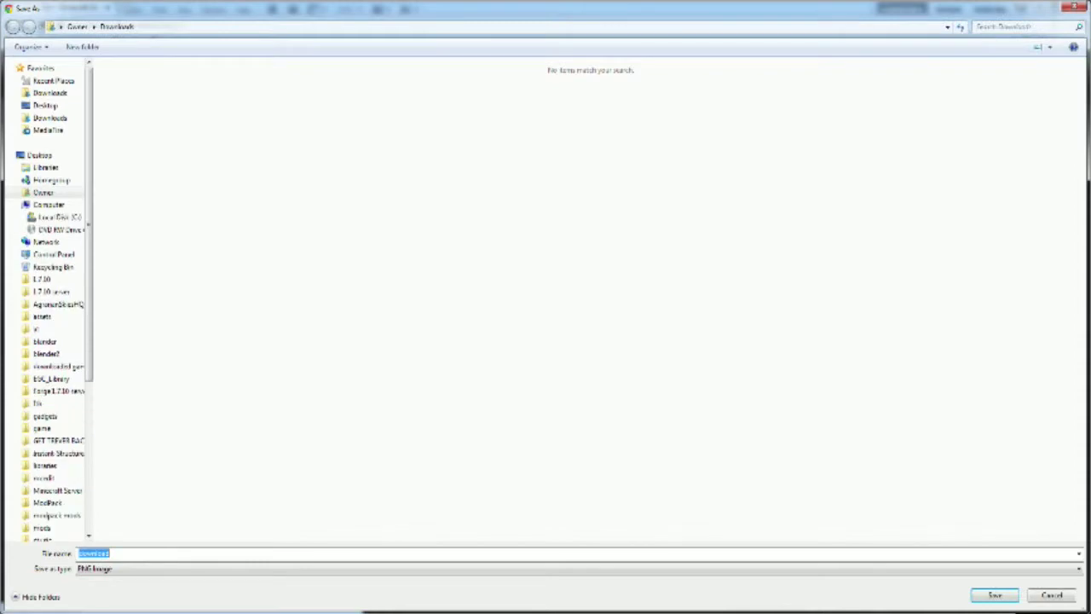
left_click(46, 105)
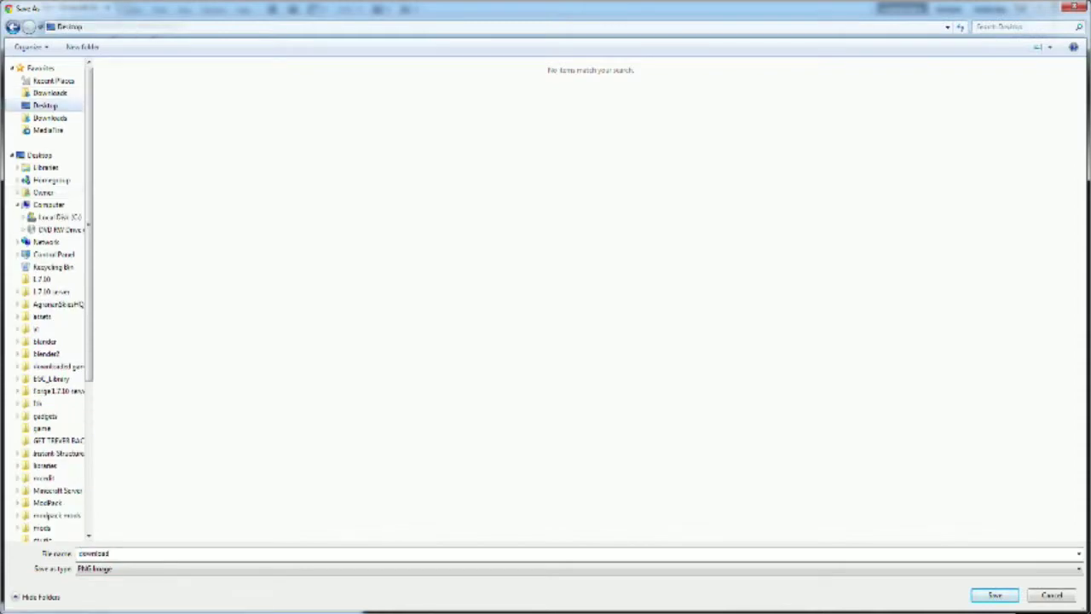
key("Return")
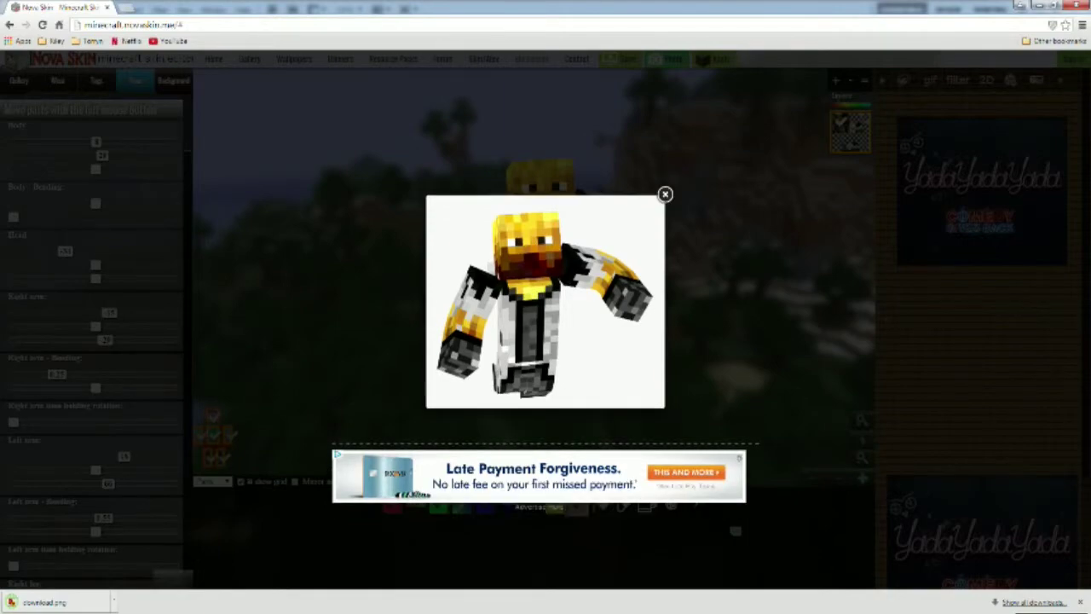
Step: Close the photo preview, search the skin gallery for the second player's username, load that skin and show the pose settings
left_click(735, 530)
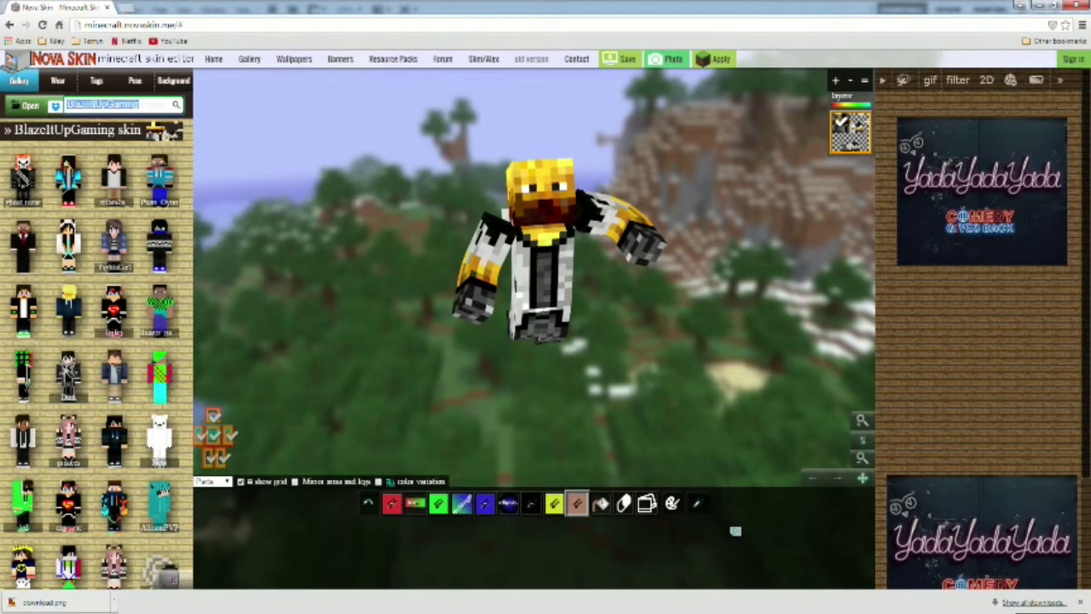
type("Dami")
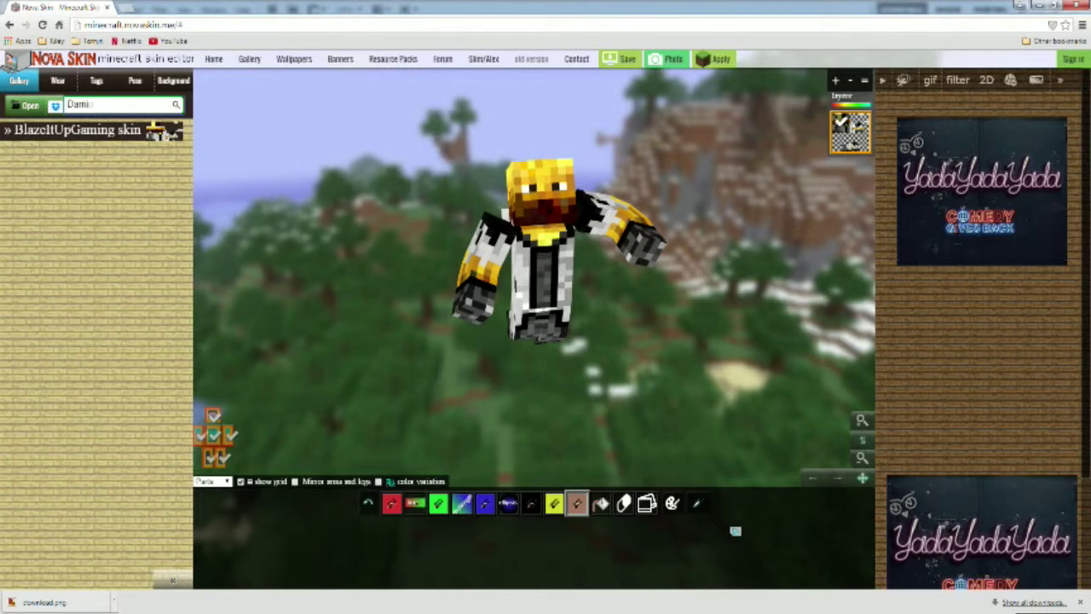
type("an4324")
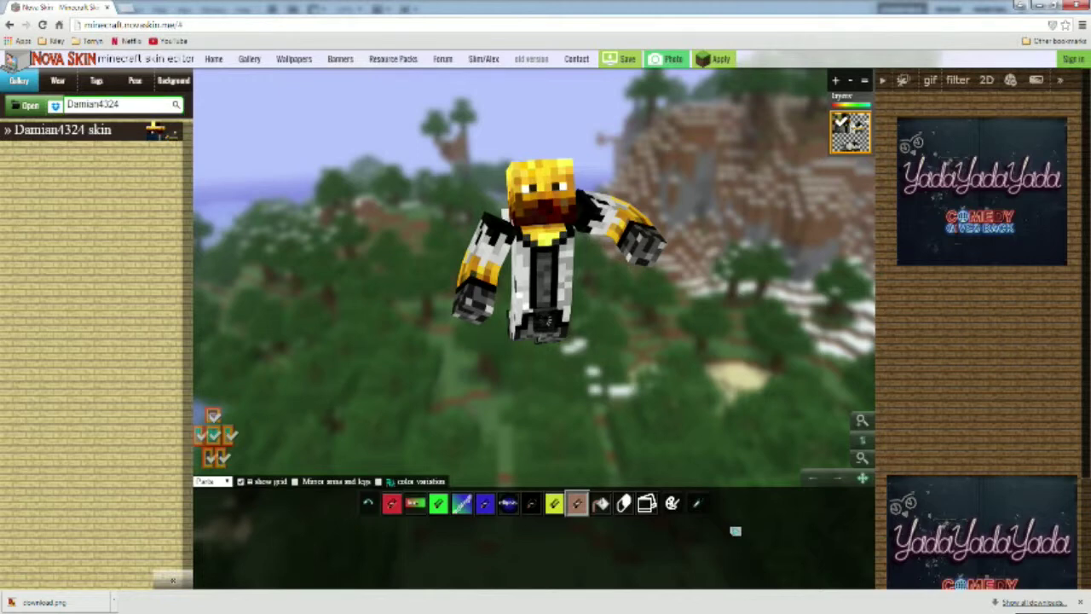
left_click(135, 80)
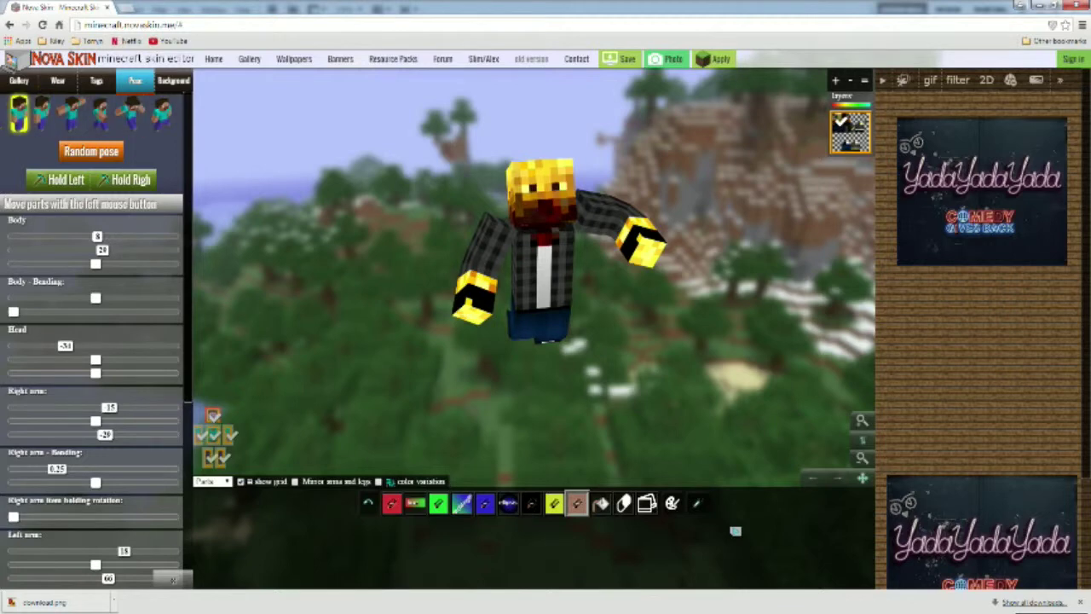
Step: Try several preset poses on the character, turning the body and swinging the right arm between them
left_click(19, 113)
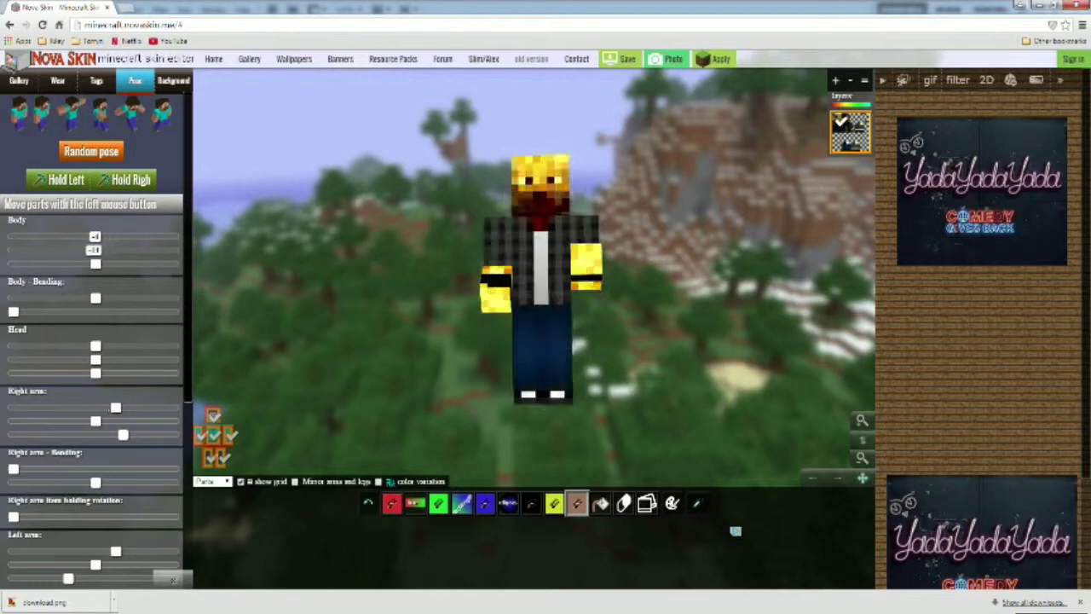
left_click_drag(648, 281, 661, 337)
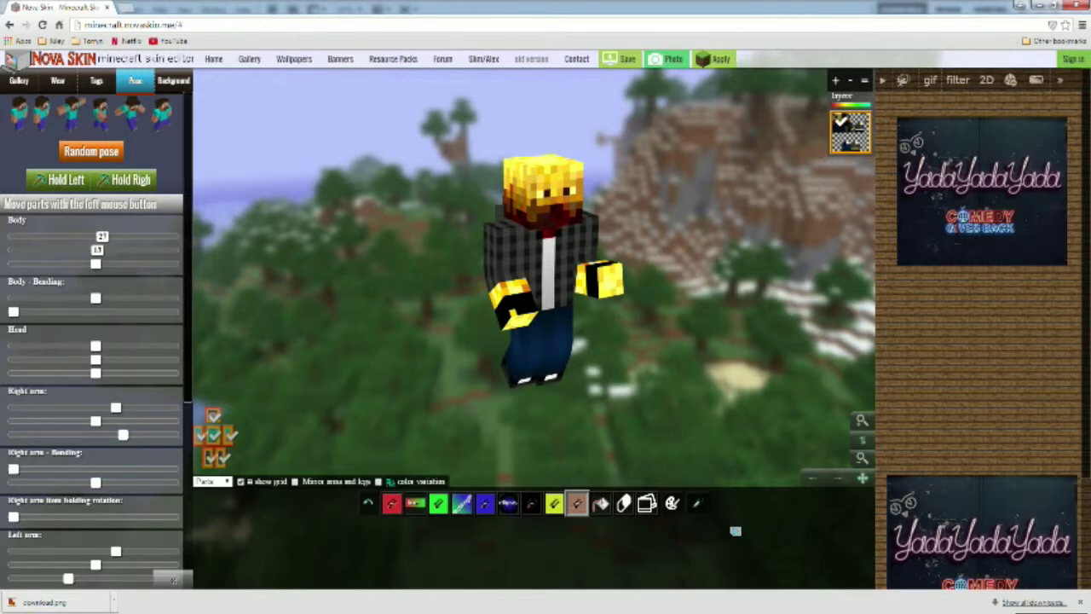
left_click_drag(116, 407, 97, 408)
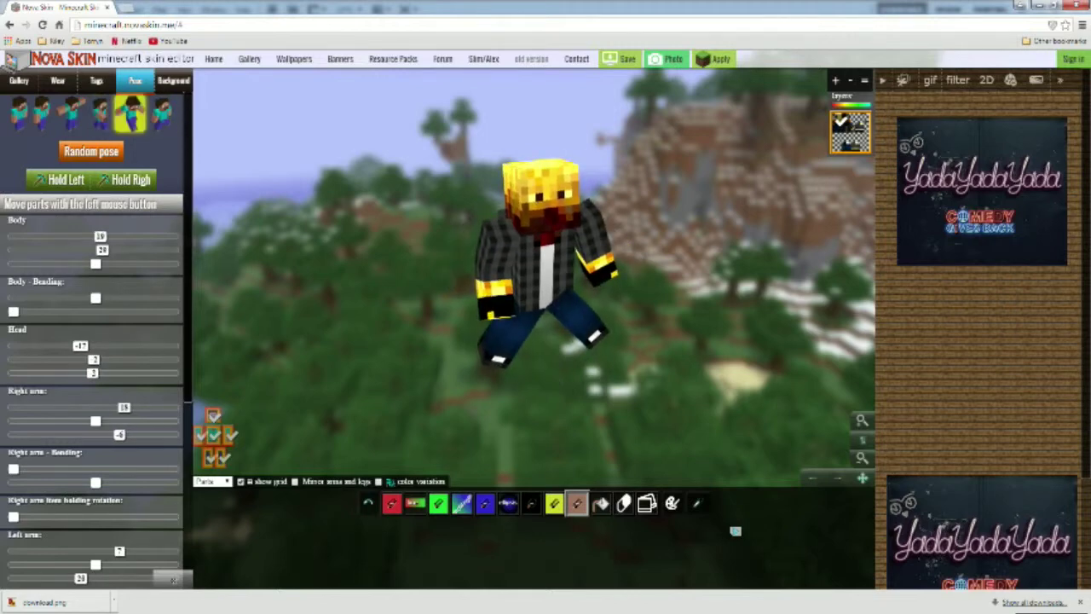
left_click(70, 114)
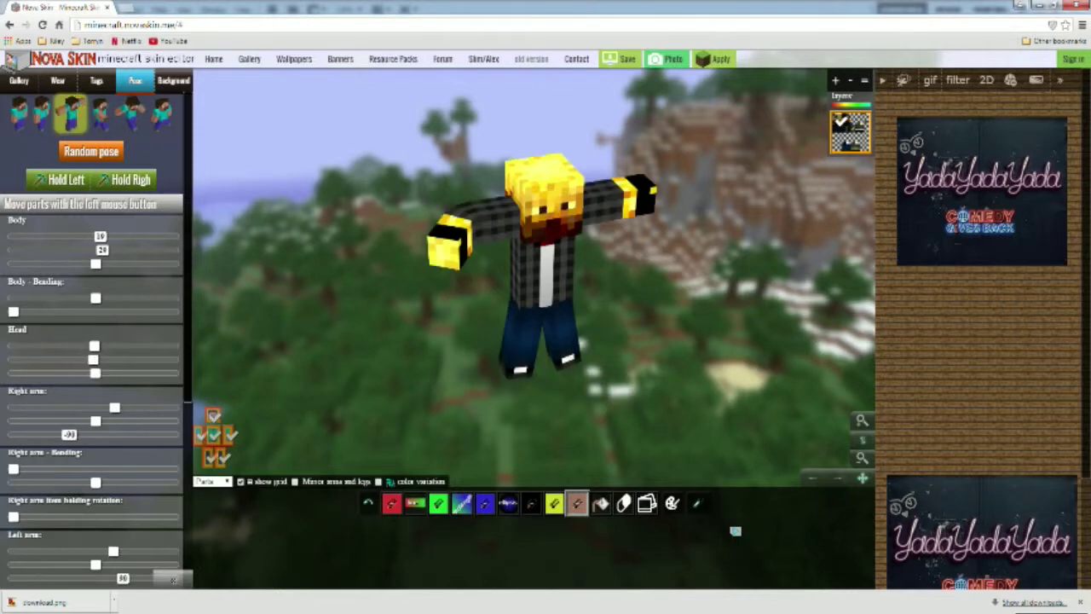
left_click(41, 113)
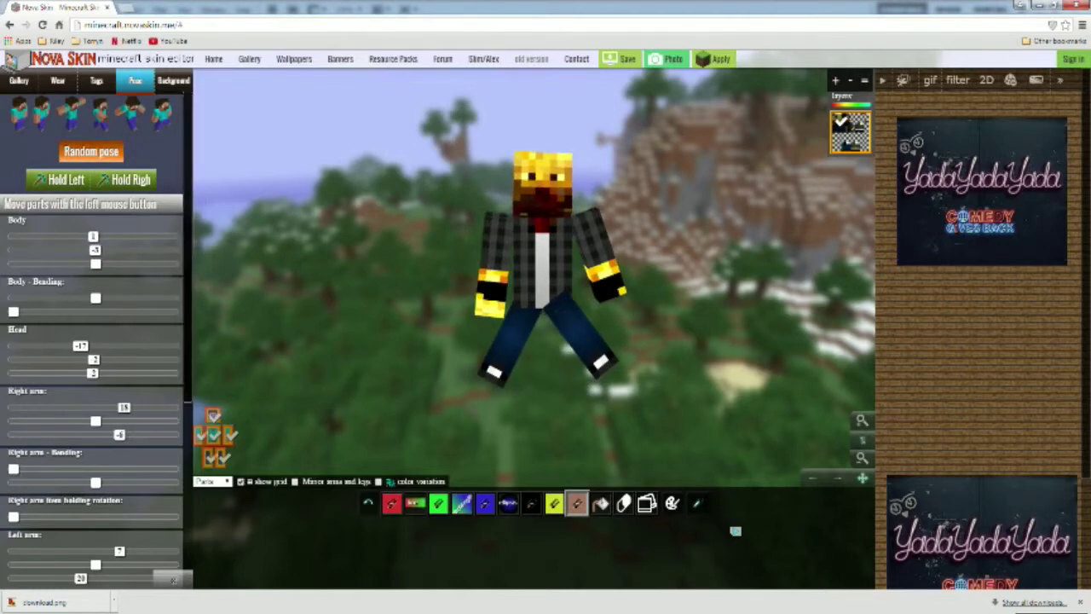
left_click(131, 113)
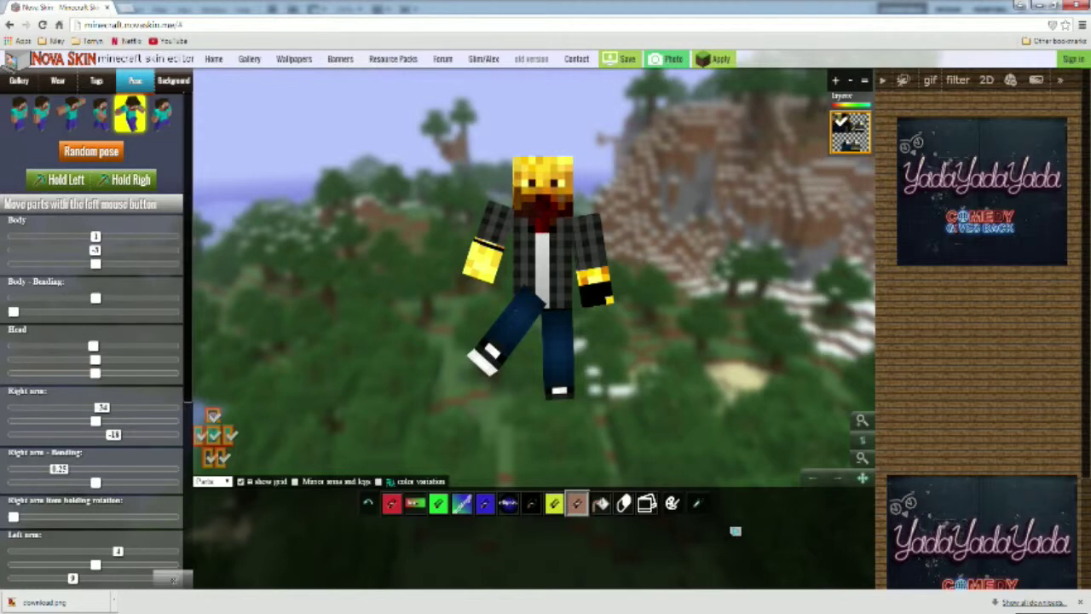
Step: Give the character a random pose and set its head rotations to -11, -25 and 1
left_click(91, 151)
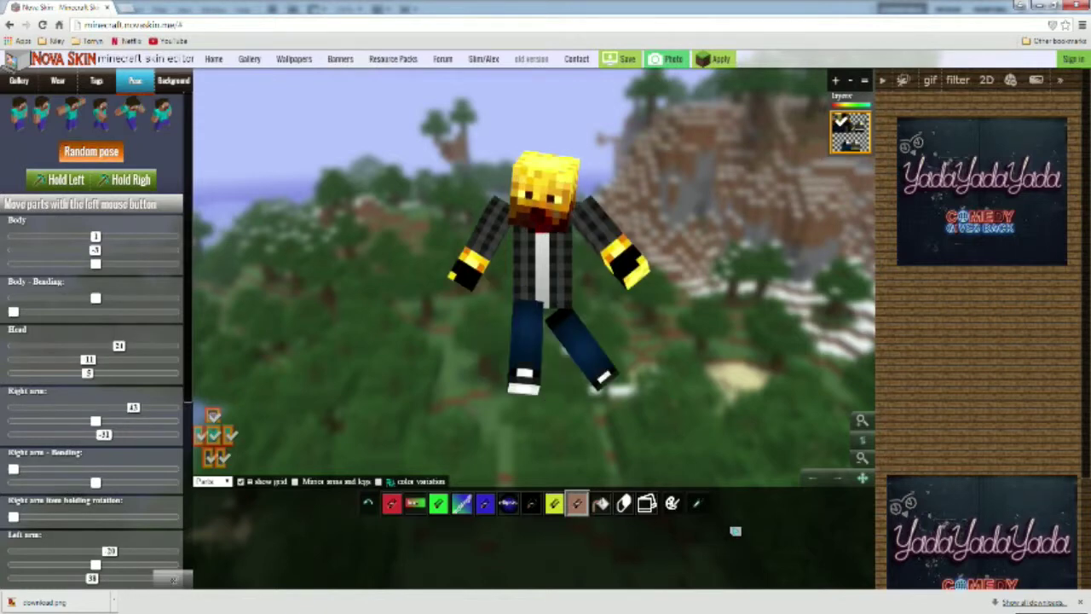
left_click(91, 152)
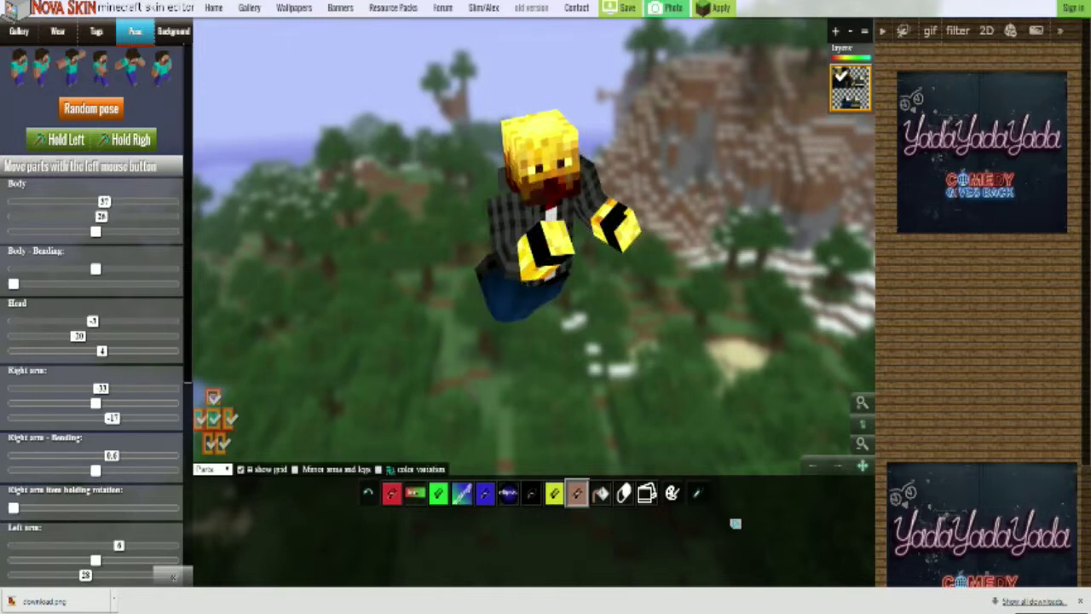
scroll(92, 341, "down", 3)
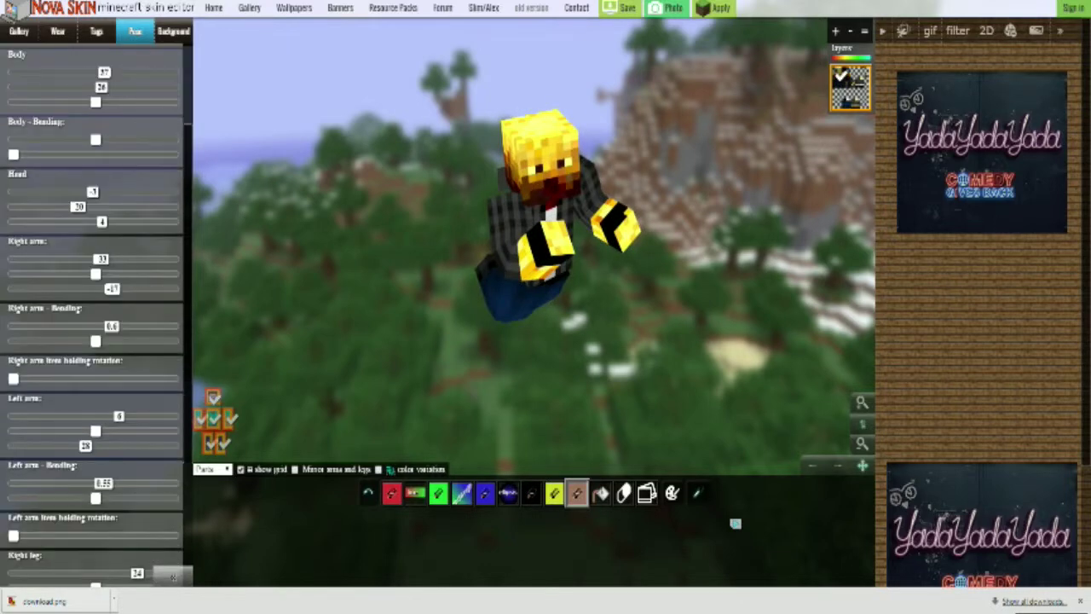
left_click_drag(101, 221, 90, 221)
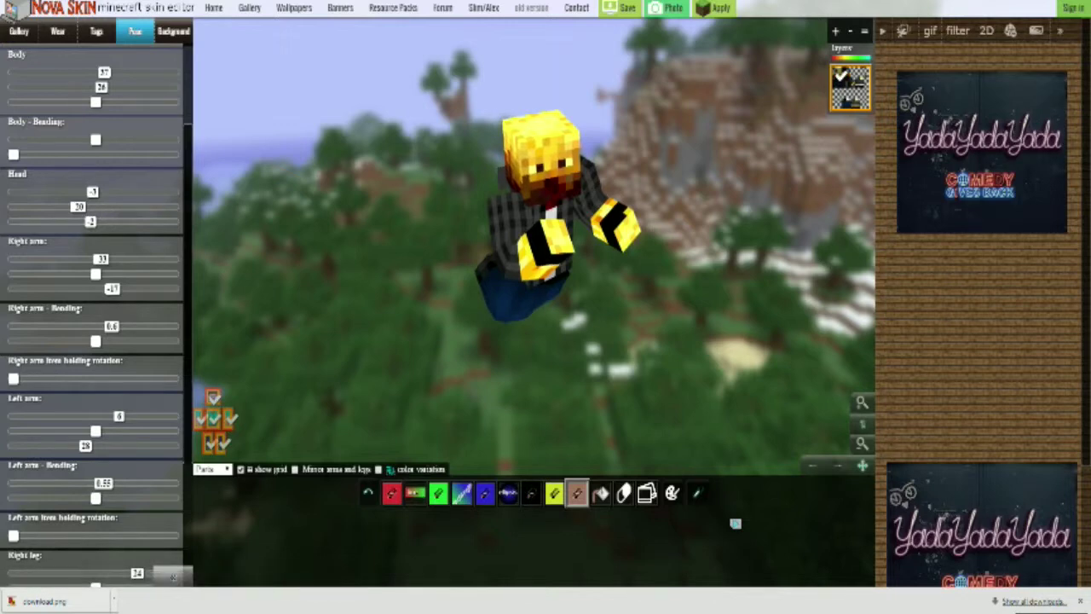
left_click_drag(90, 221, 100, 193)
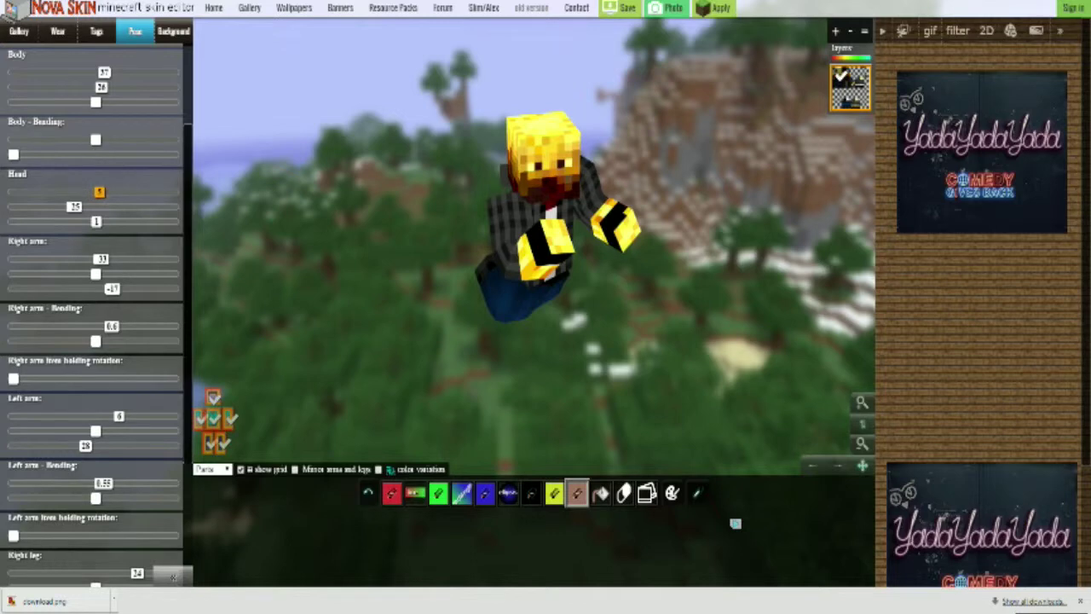
left_click_drag(99, 192, 87, 192)
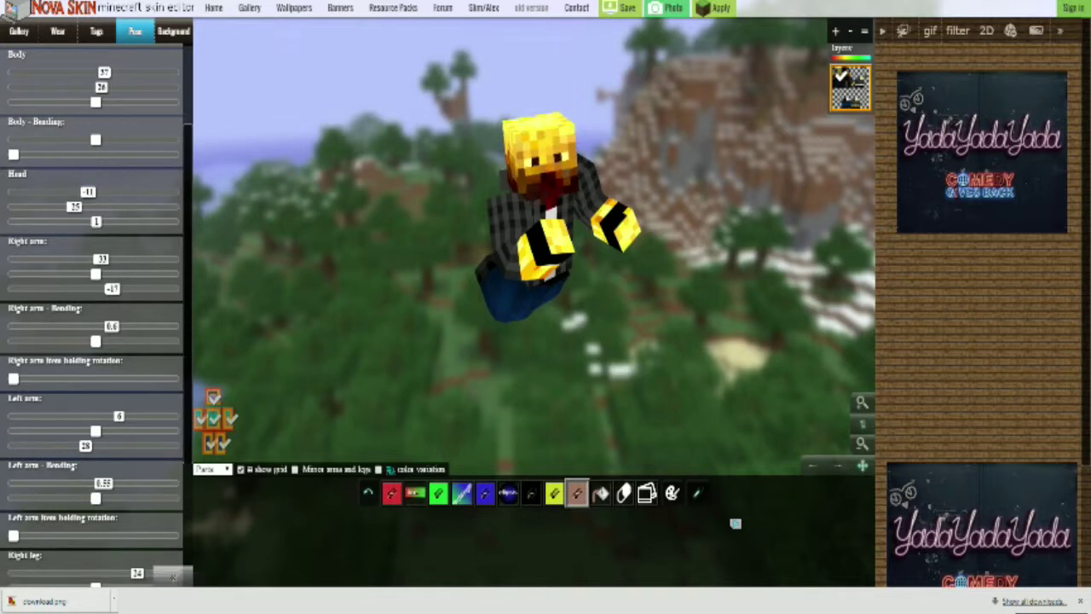
Step: Take a photo of the posed character and save it to the Desktop as a PNG named after the player's skin
left_click(669, 8)
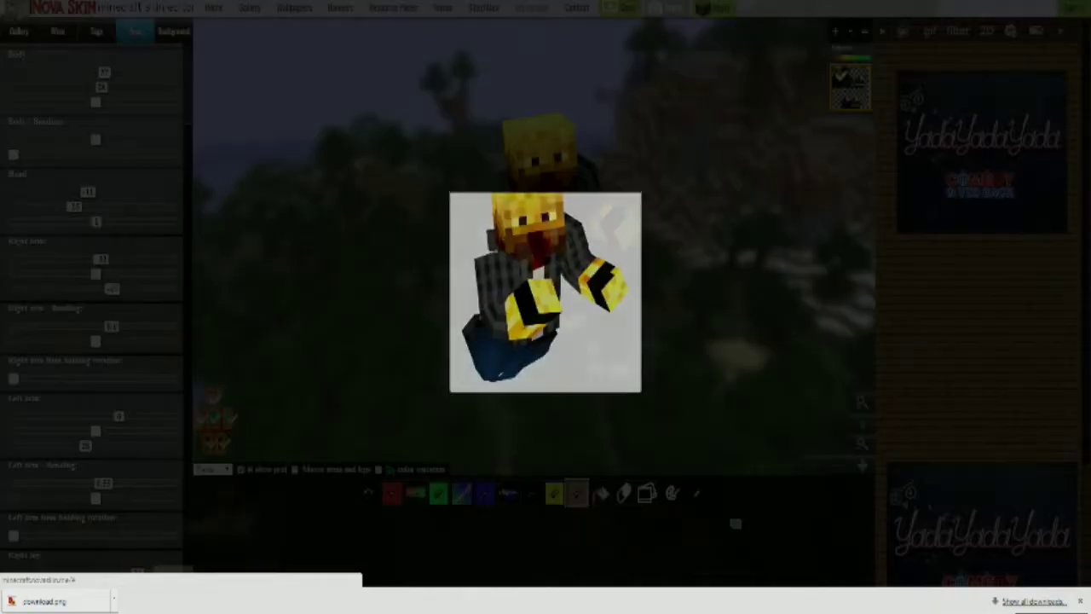
right_click(517, 252)
left_click(554, 262)
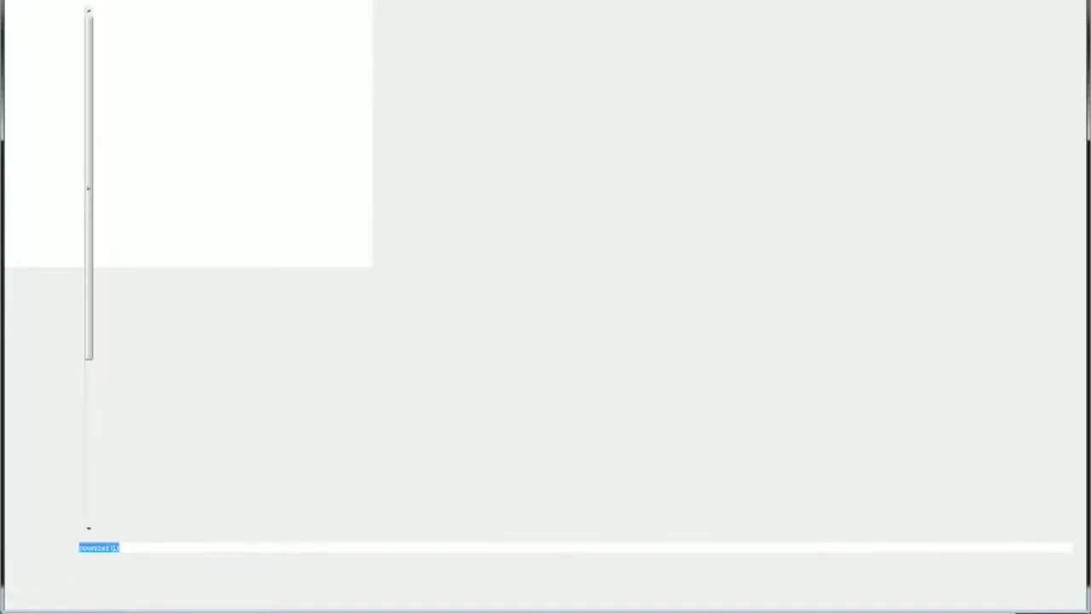
key("BackSpace")
type("Damarni")
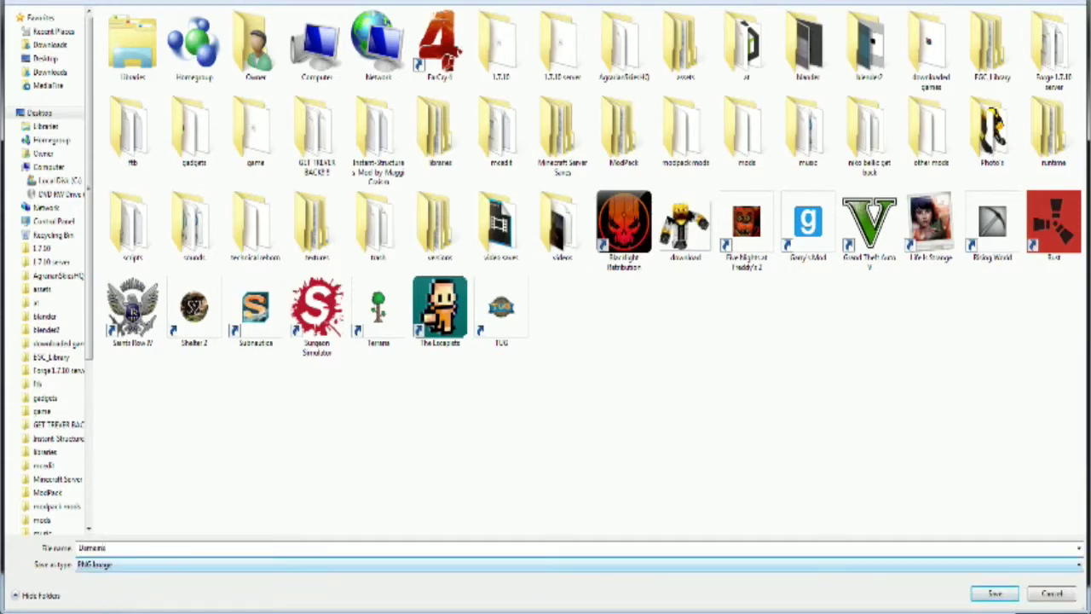
type("s")
key("BackSpace")
type("skin")
key("Return")
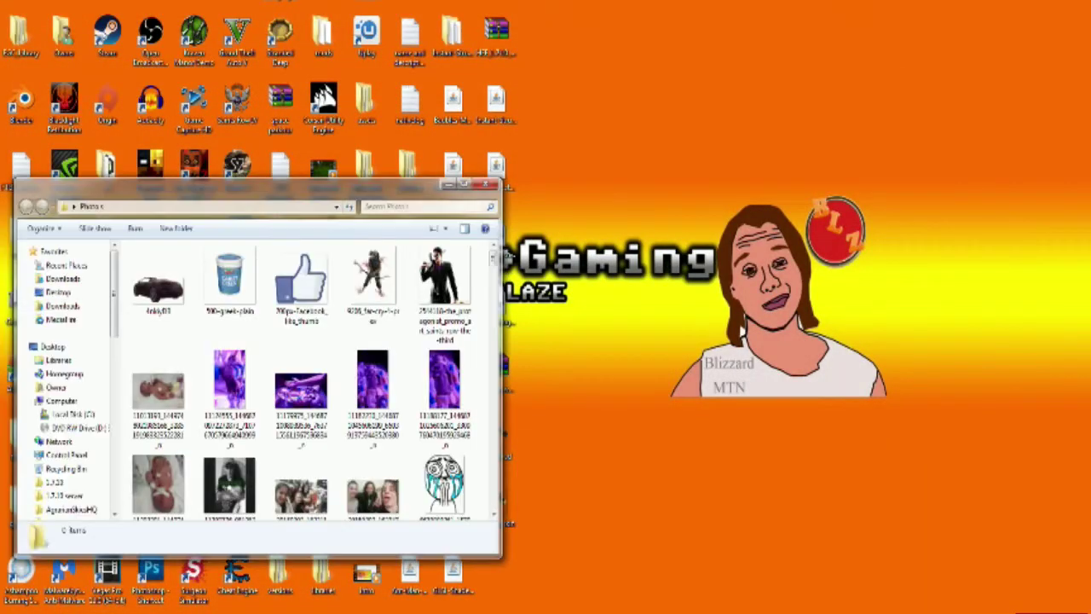
Step: Minimize the Photos folder window and move the two saved character images together to an empty area of the desktop
left_click(449, 183)
left_click_drag(545, 529, 500, 437)
left_click_drag(499, 437, 759, 235)
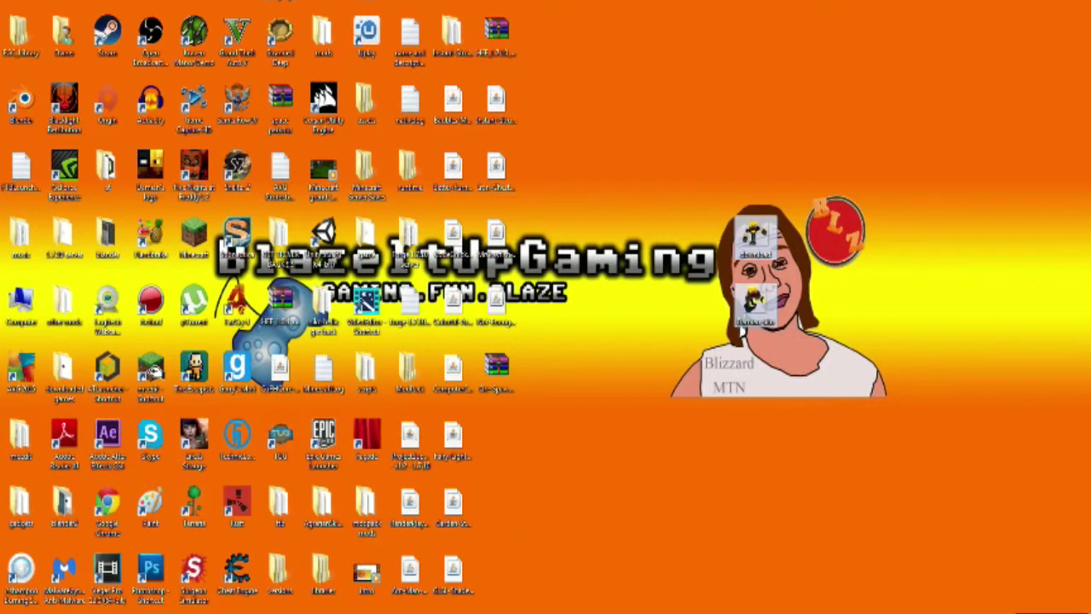
Step: Find the warm_background image in the Photos folder and bring it into the blank Photoshop document
double_click(108, 2)
scroll(312, 379, "down", 20)
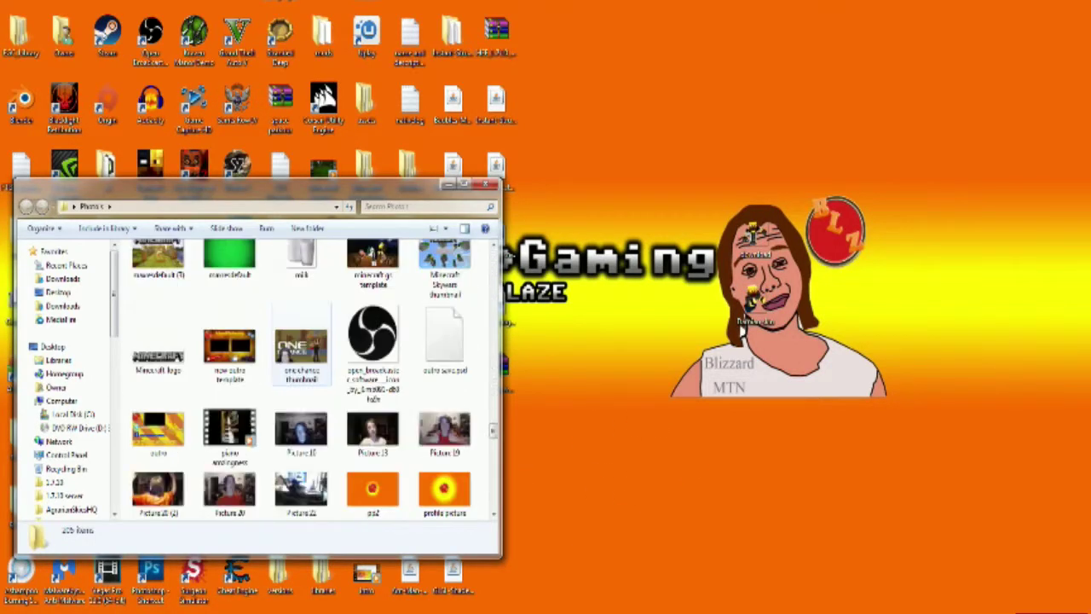
scroll(299, 379, "up", 3)
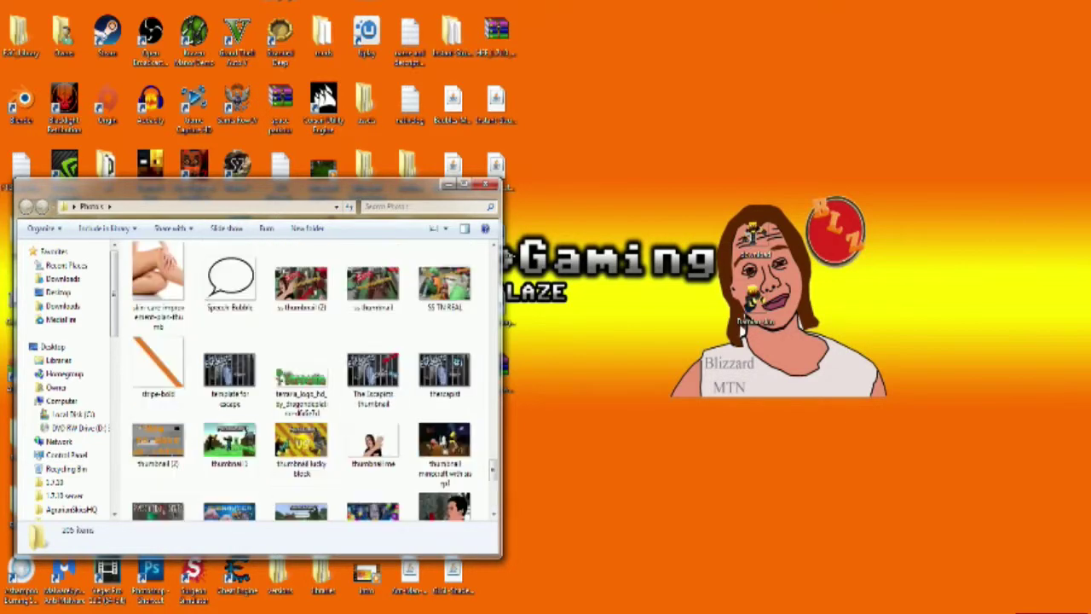
scroll(312, 379, "down", 3)
scroll(312, 380, "up", 6)
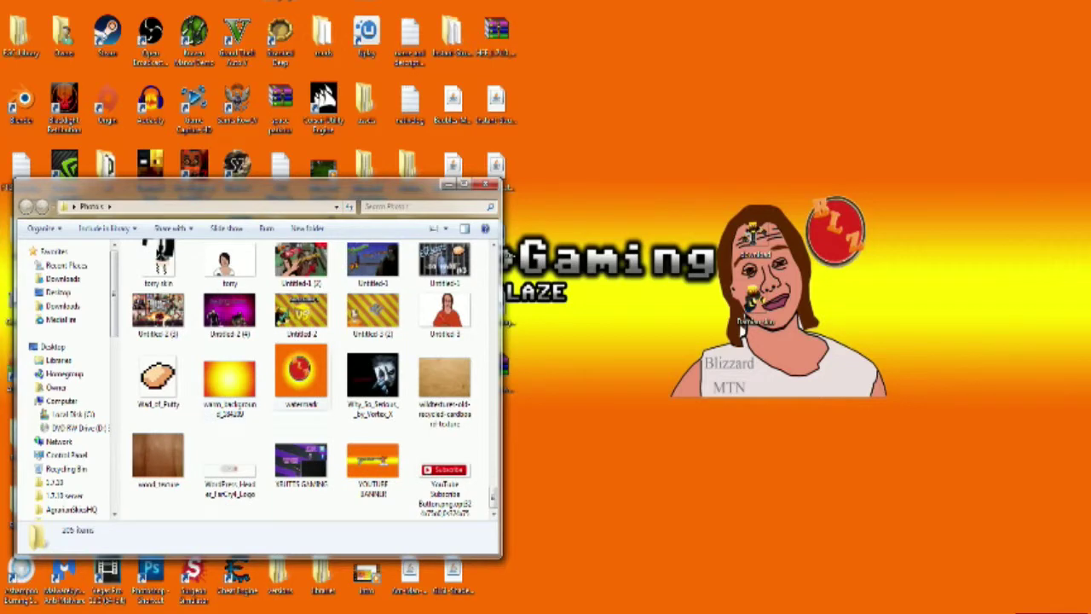
left_click(228, 380)
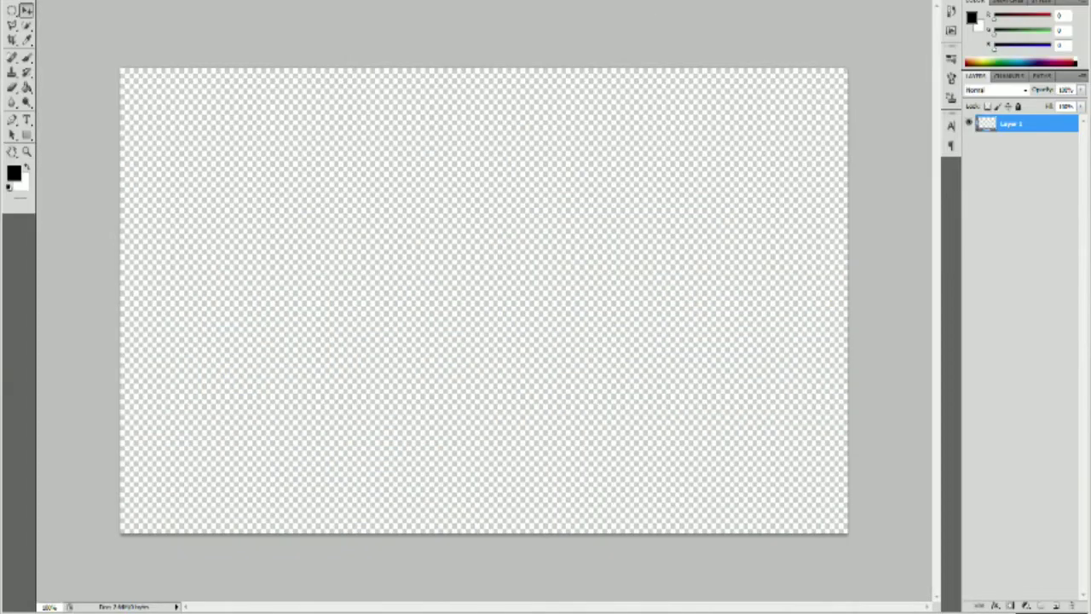
Step: Align the placed background with the canvas's upper-left corner and scale it to fill the whole canvas
left_click_drag(483, 298, 242, 152)
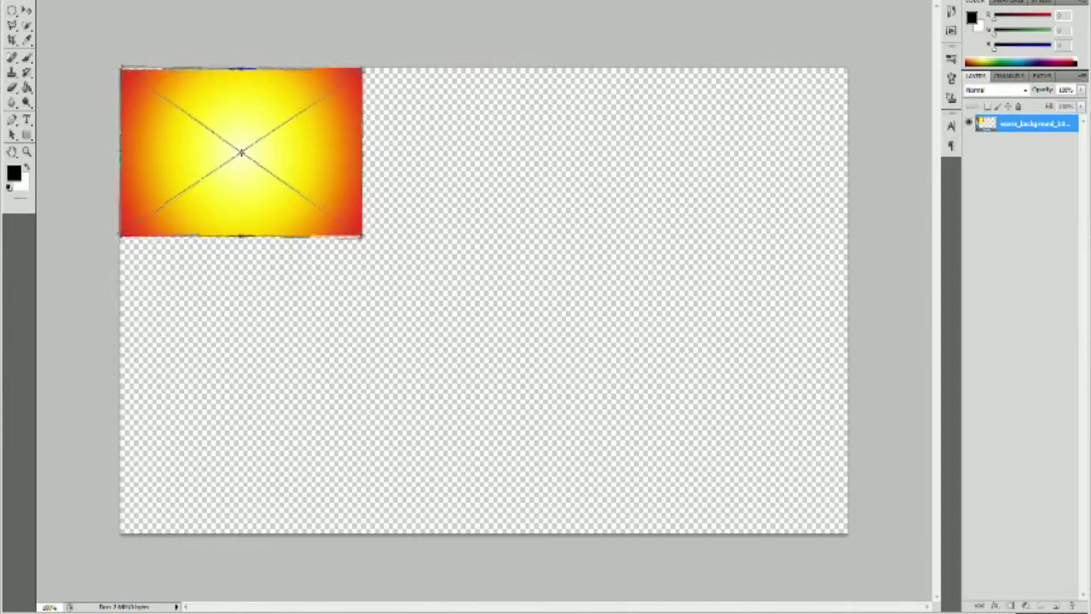
left_click_drag(362, 237, 848, 534)
key("Return")
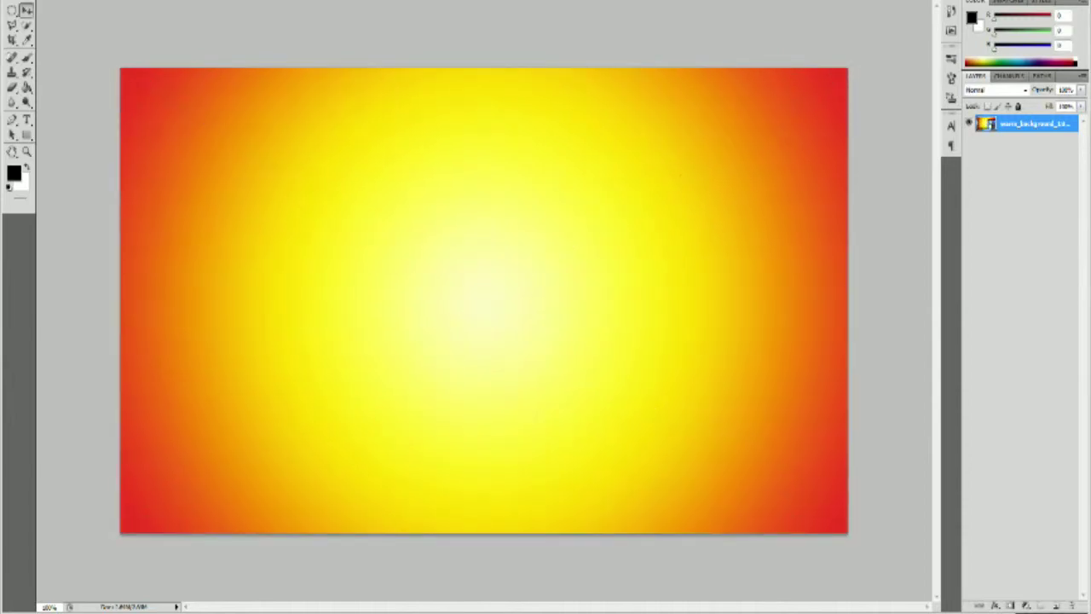
right_click(1027, 124)
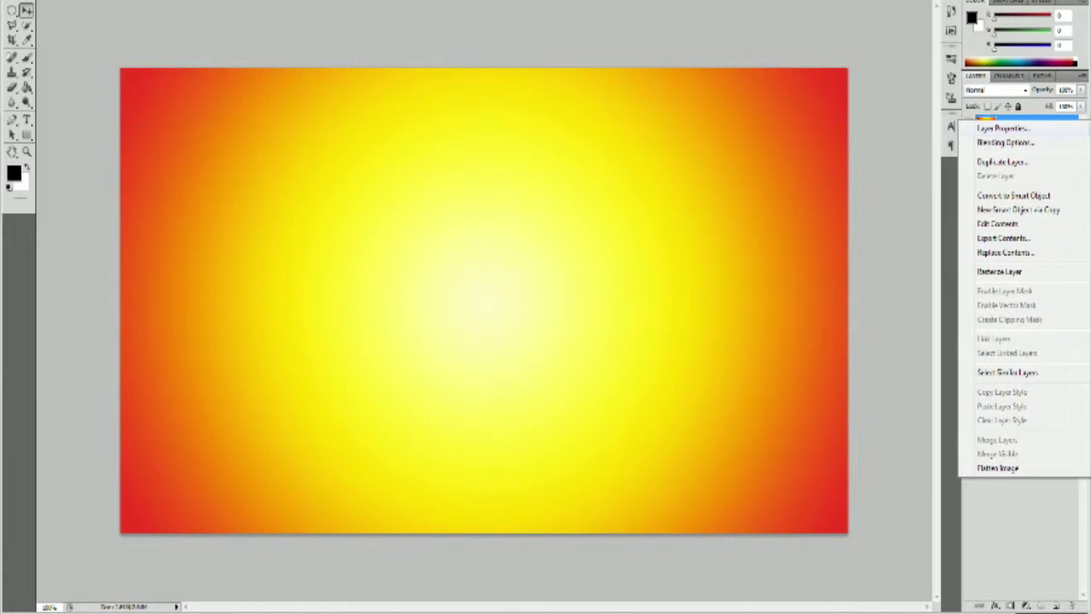
left_click(998, 271)
mouse_move(993, 19)
left_mouse_down()
mouse_move(1048, 18)
mouse_move(994, 19)
left_mouse_up()
right_click(1026, 122)
left_click(1006, 142)
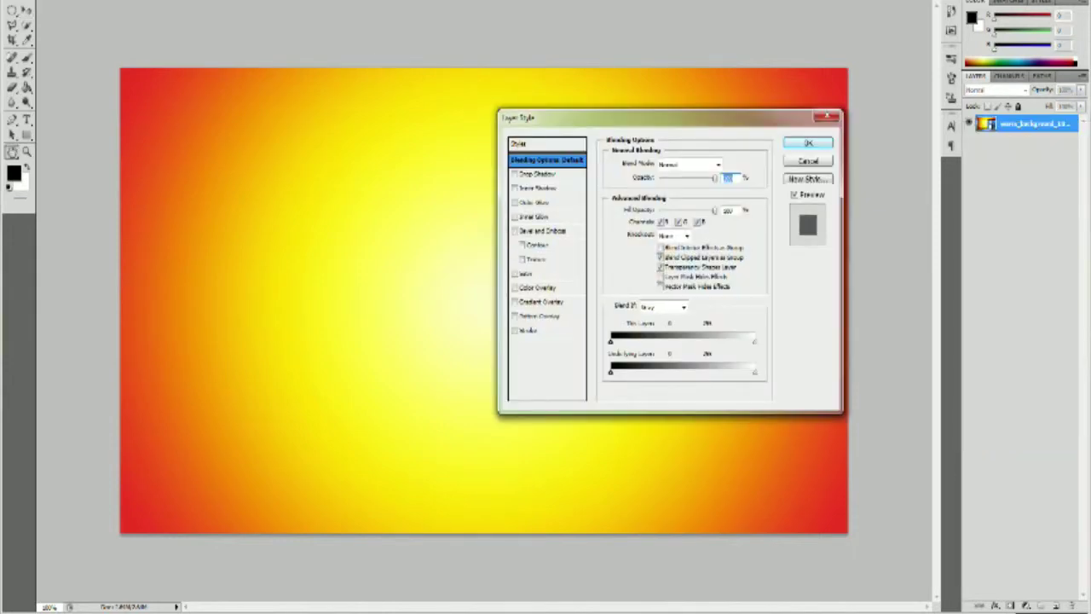
left_click(826, 116)
right_click(1027, 123)
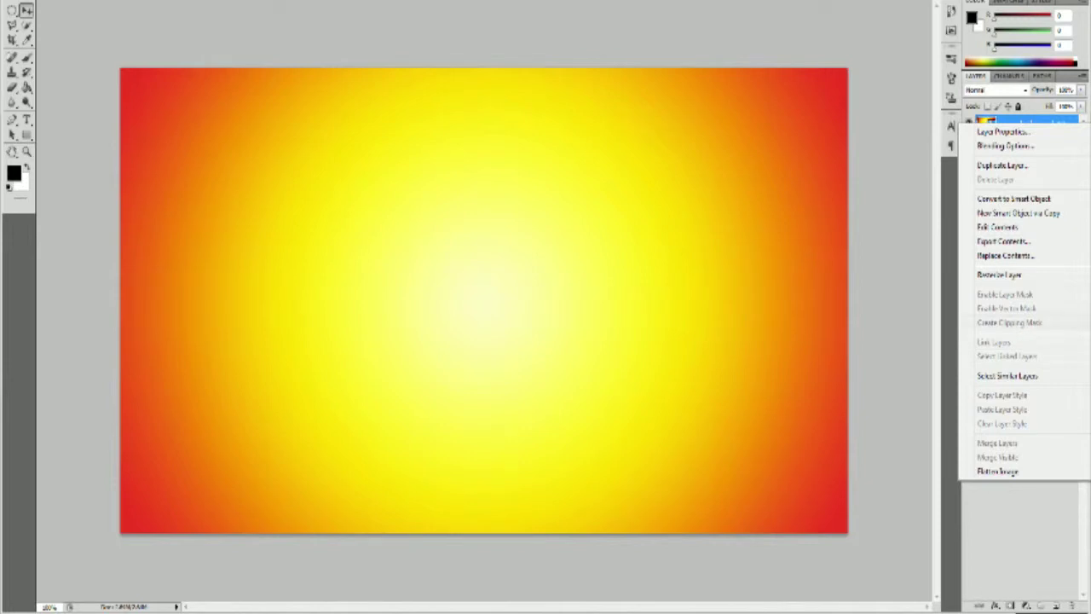
left_click(999, 275)
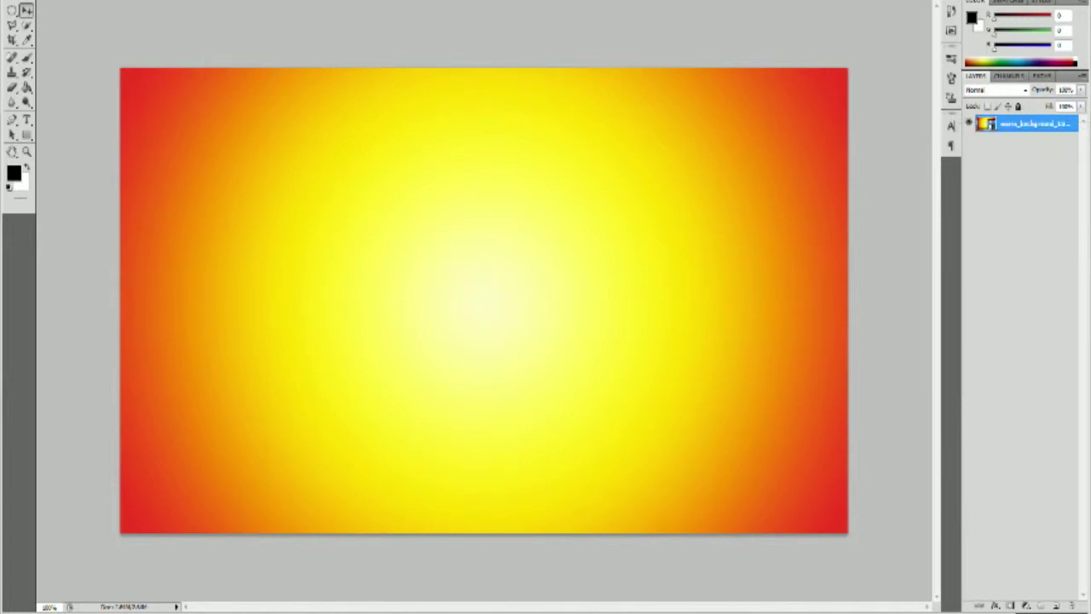
right_click(699, 251)
left_click(692, 249)
key("ctrl+a")
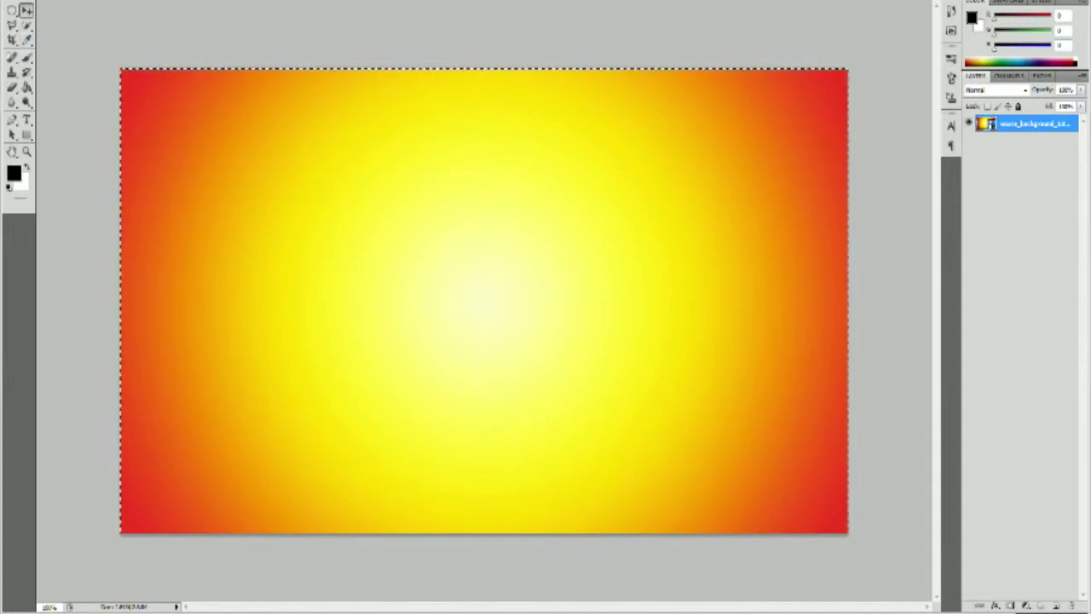
left_click(133, 0)
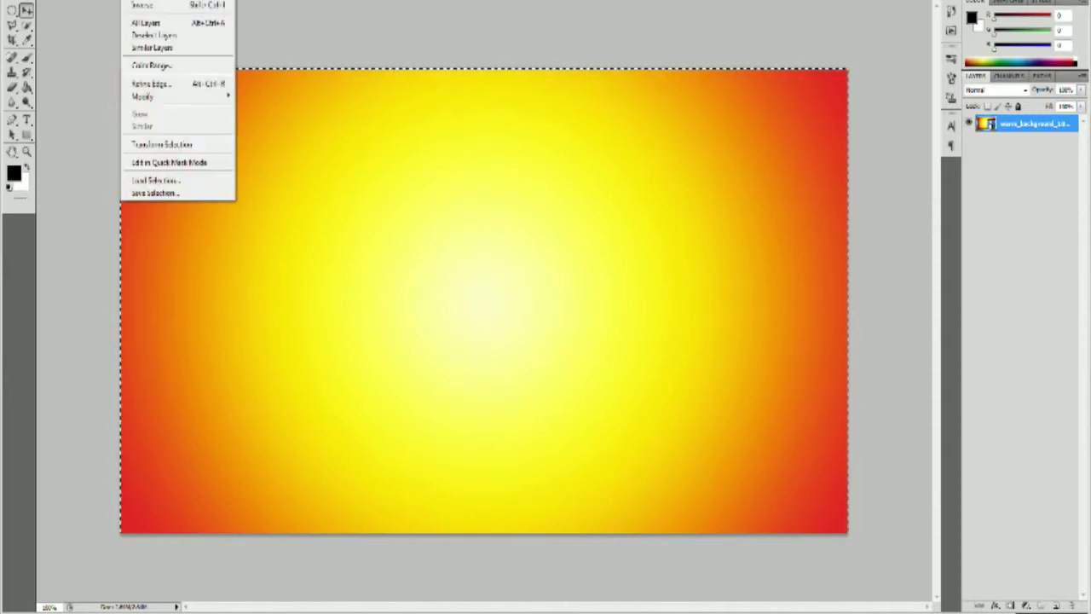
key("Down")
key("Down")
key("Down")
key("Down")
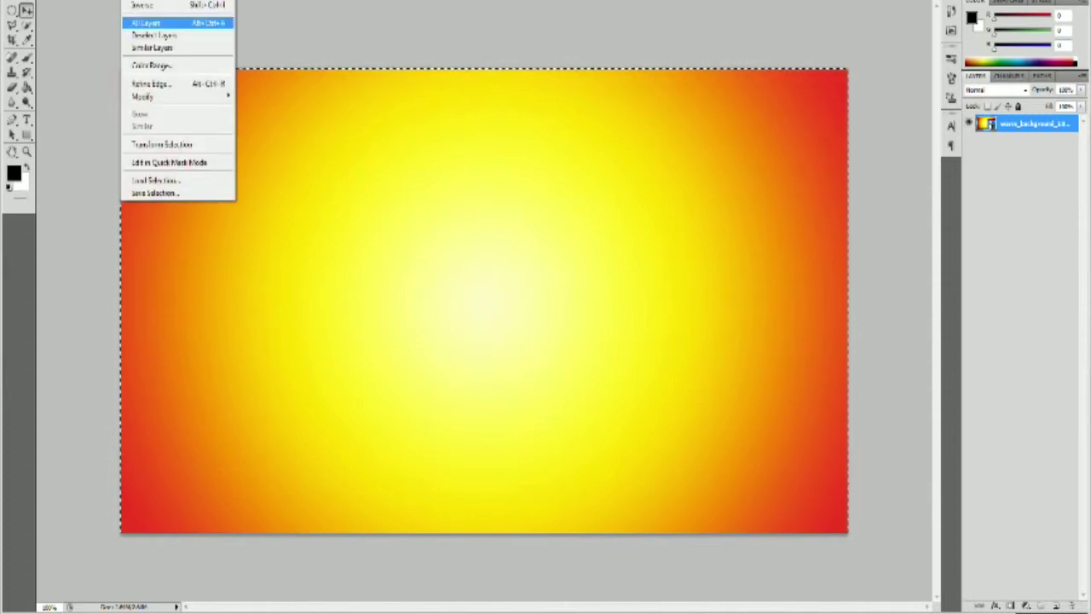
key("Return")
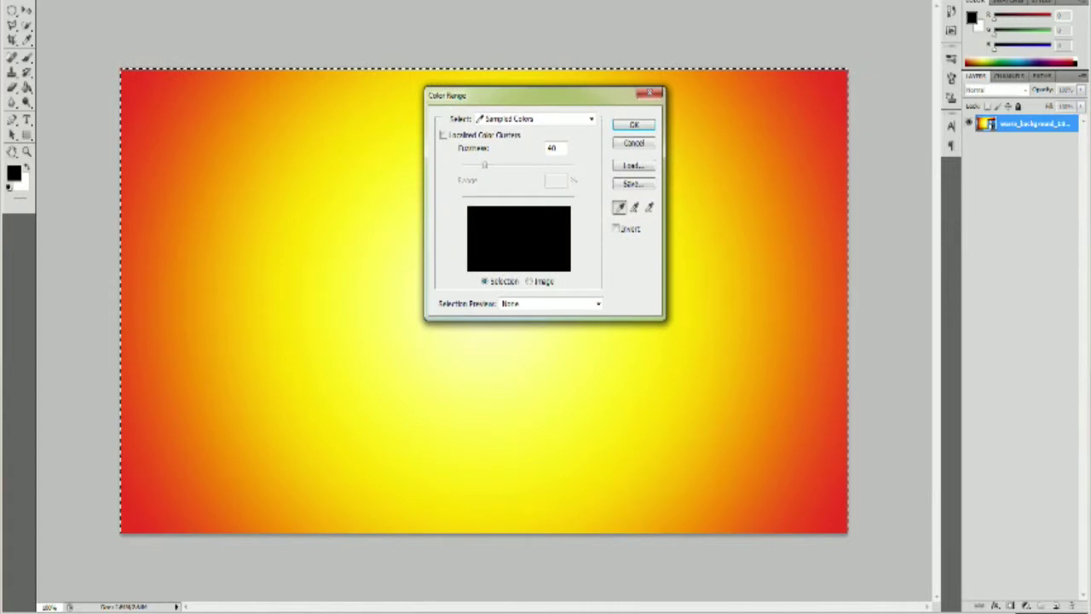
key("Escape")
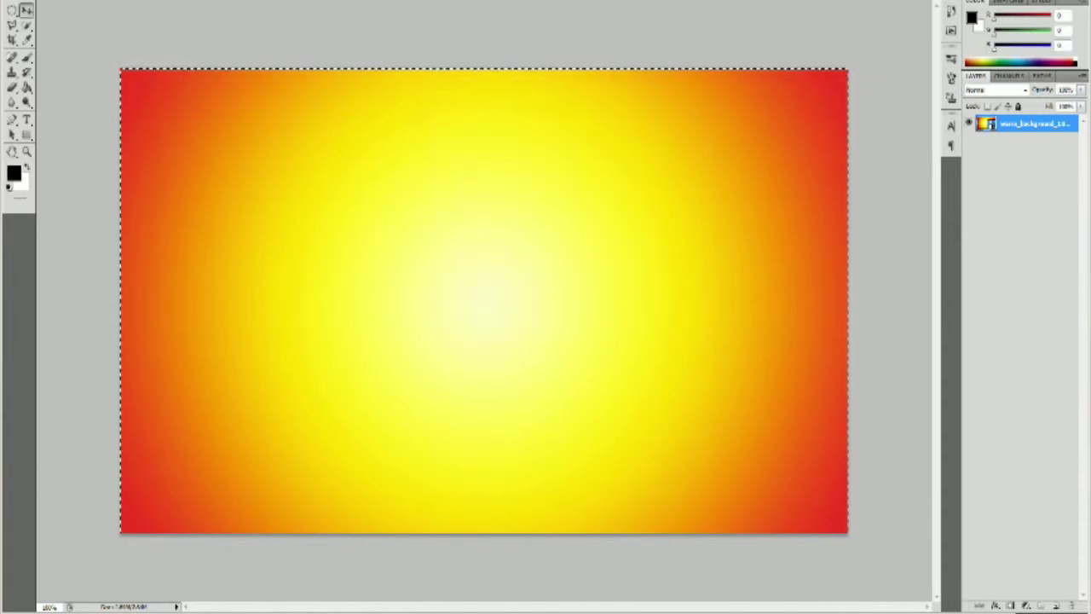
key("alt+s")
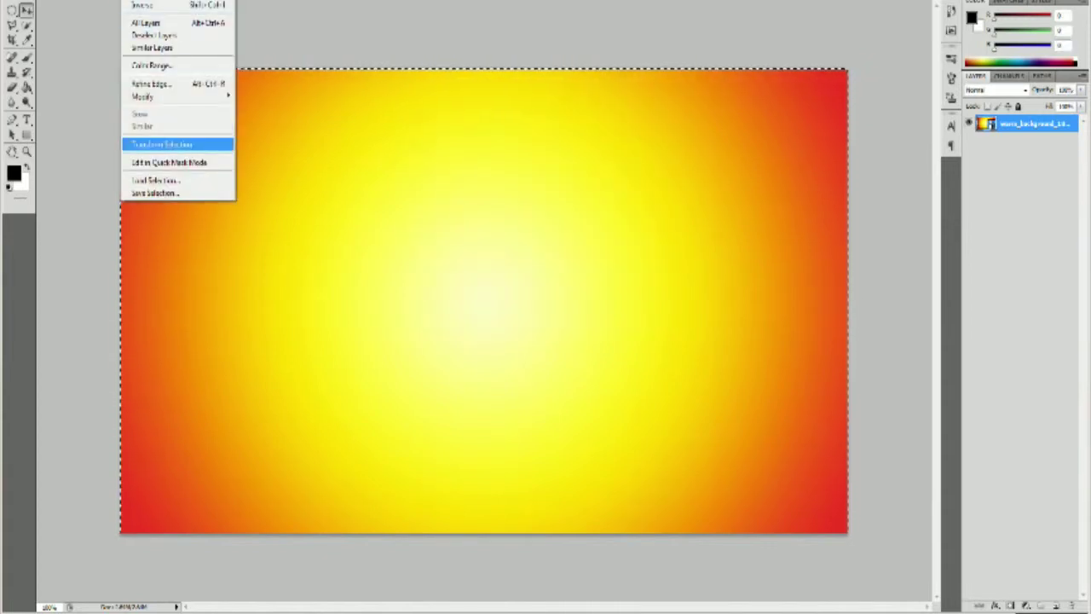
key("Escape")
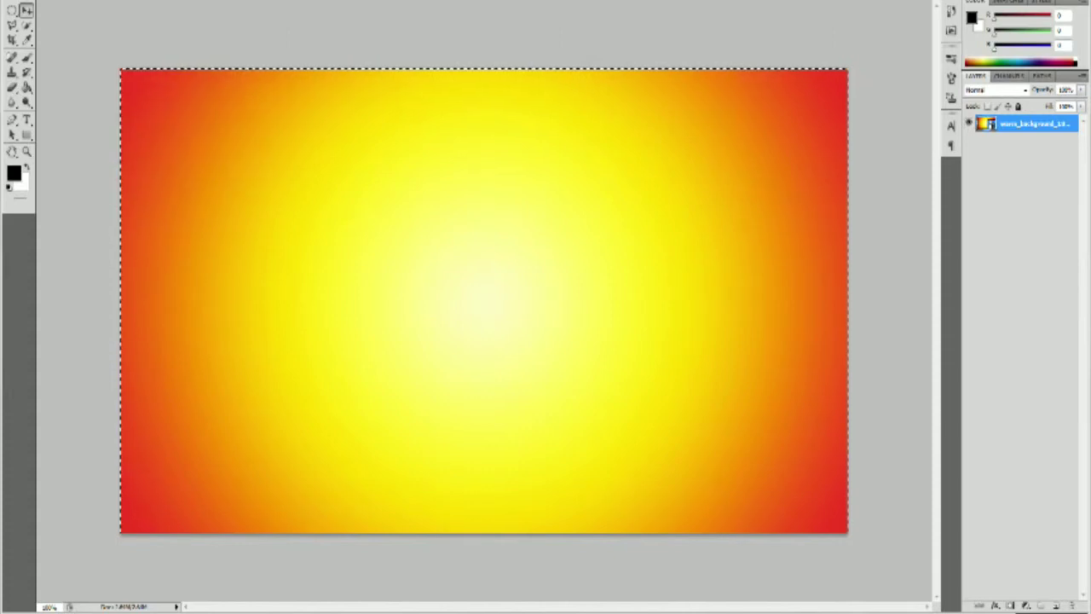
key("ctrl+d")
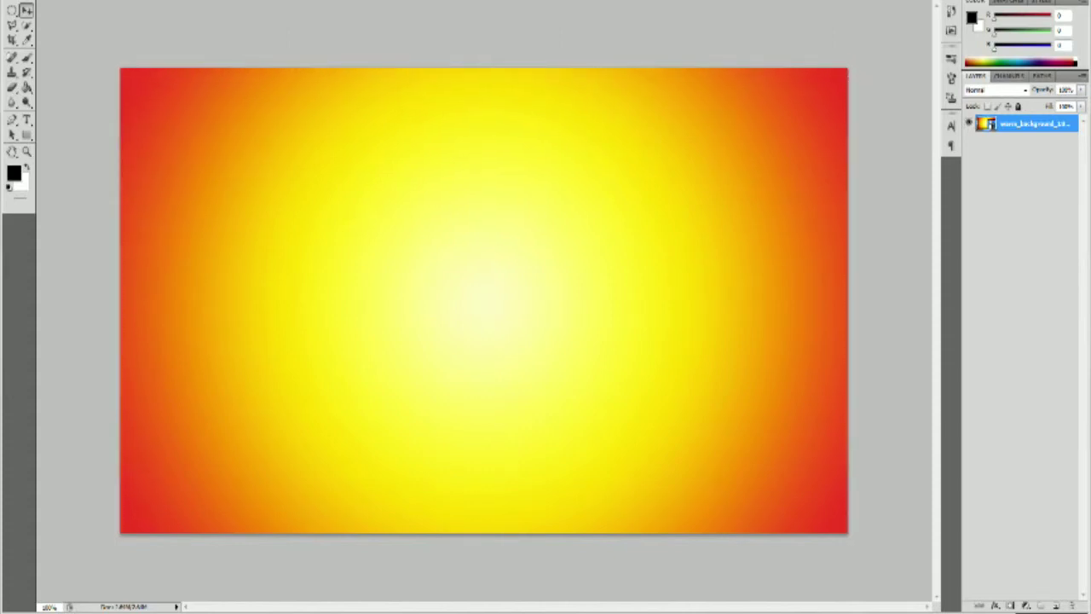
right_click(1033, 128)
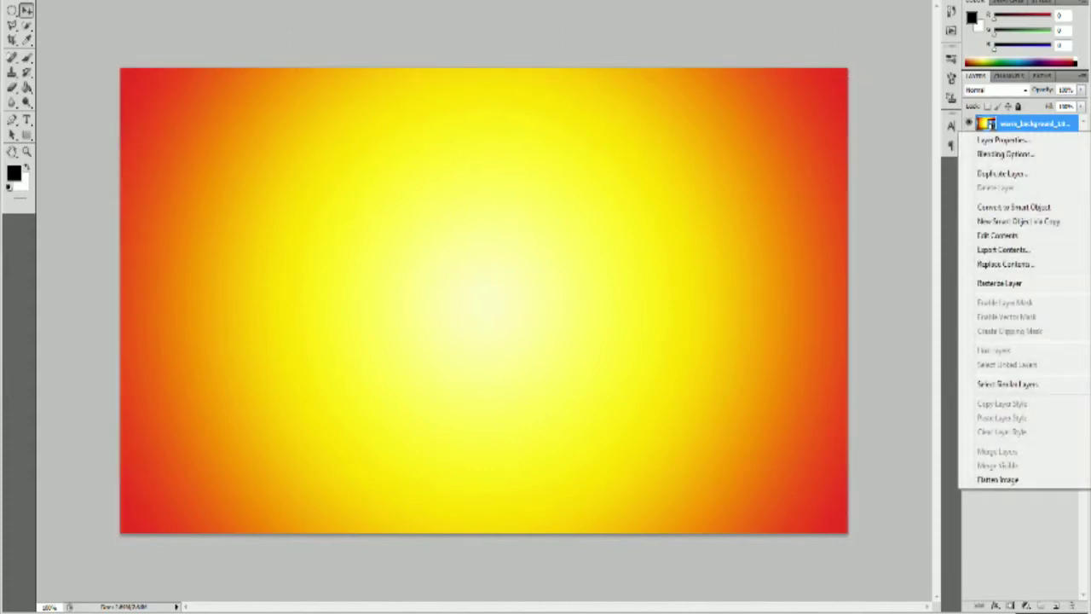
left_click(1008, 62)
mouse_move(1014, 62)
left_mouse_down()
mouse_move(1002, 62)
mouse_move(1067, 62)
mouse_move(997, 62)
left_mouse_up()
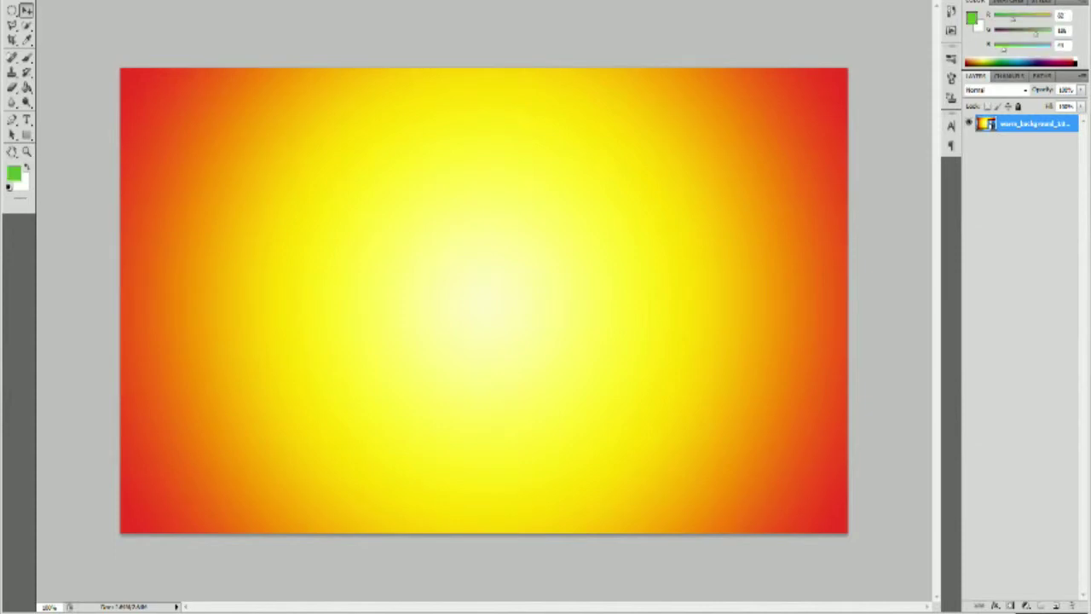
key("d")
Step: Open the warm background smart object's contents for inspection and close them again
right_click(1023, 122)
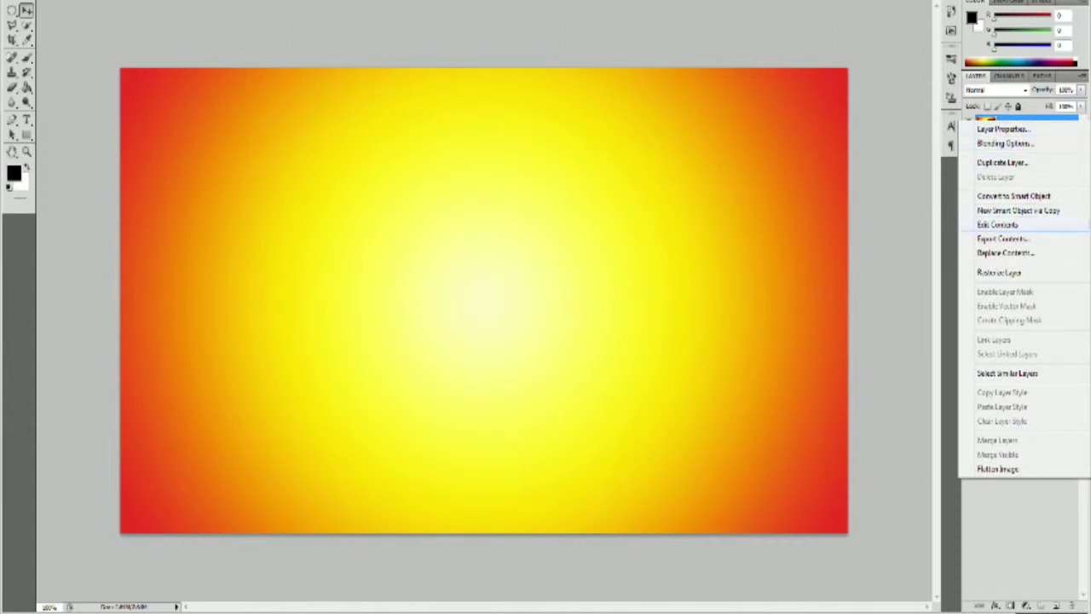
left_click(997, 224)
left_click(545, 210)
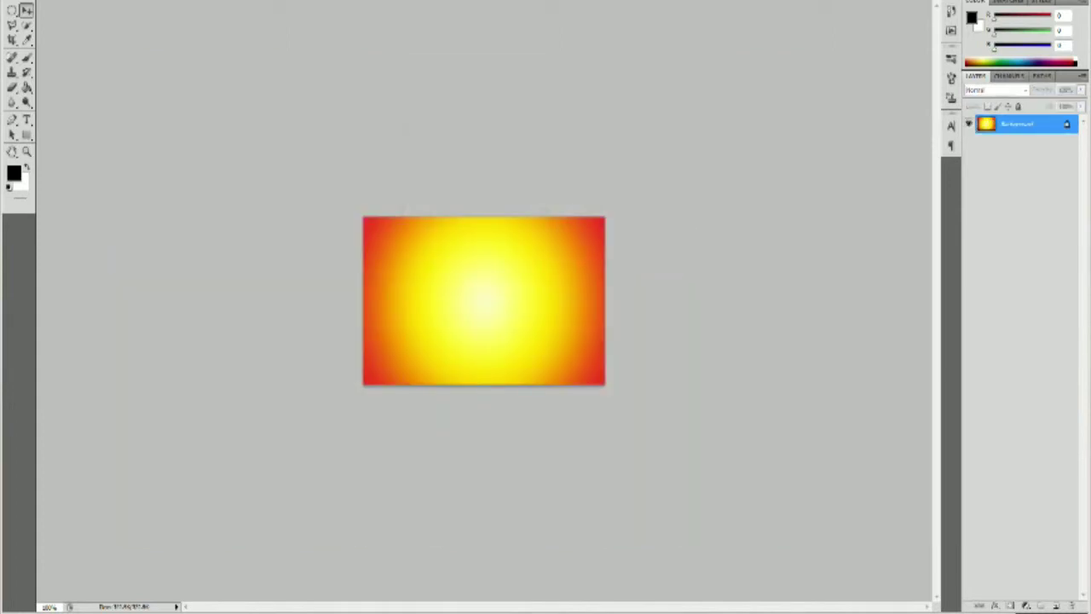
key("ctrl+w")
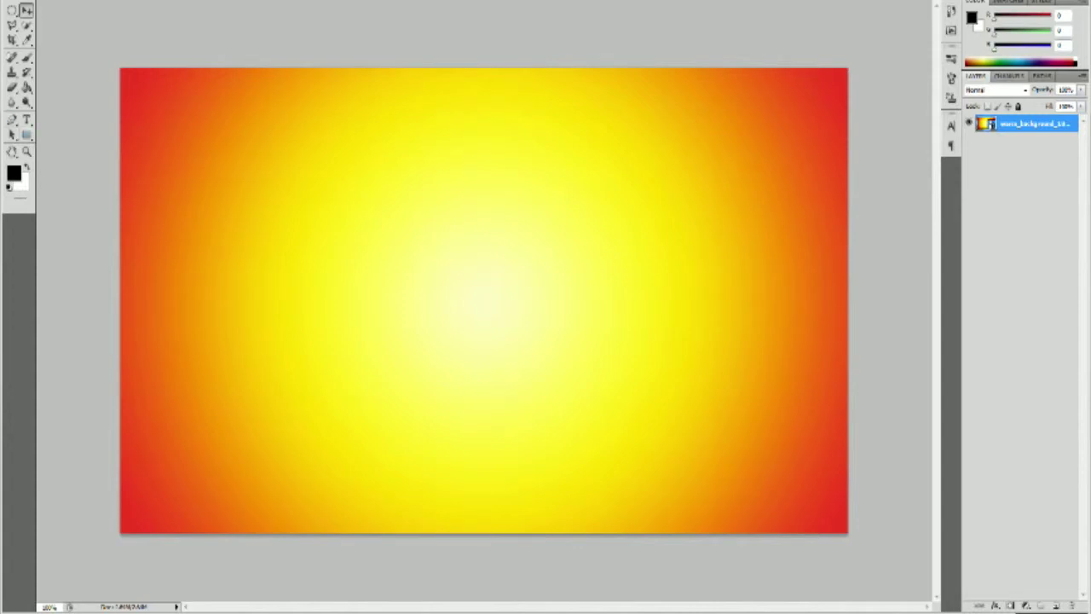
Step: Try the Lighten and Hard Mix blend modes on the warm background layer, and settle on Soft Light
left_click(1009, 75)
left_click(976, 76)
left_click(1024, 89)
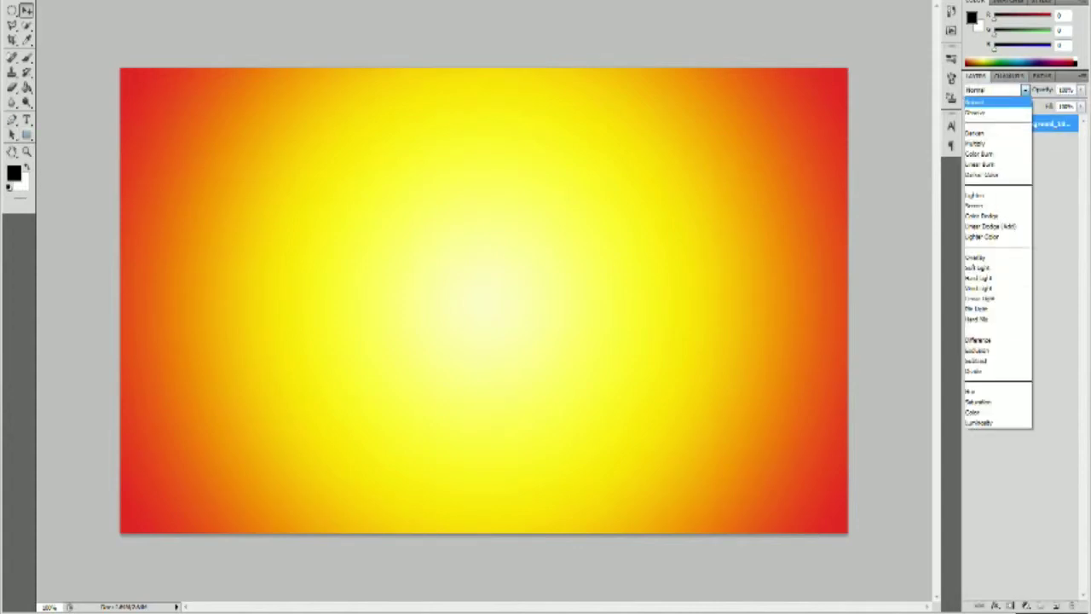
left_click(975, 195)
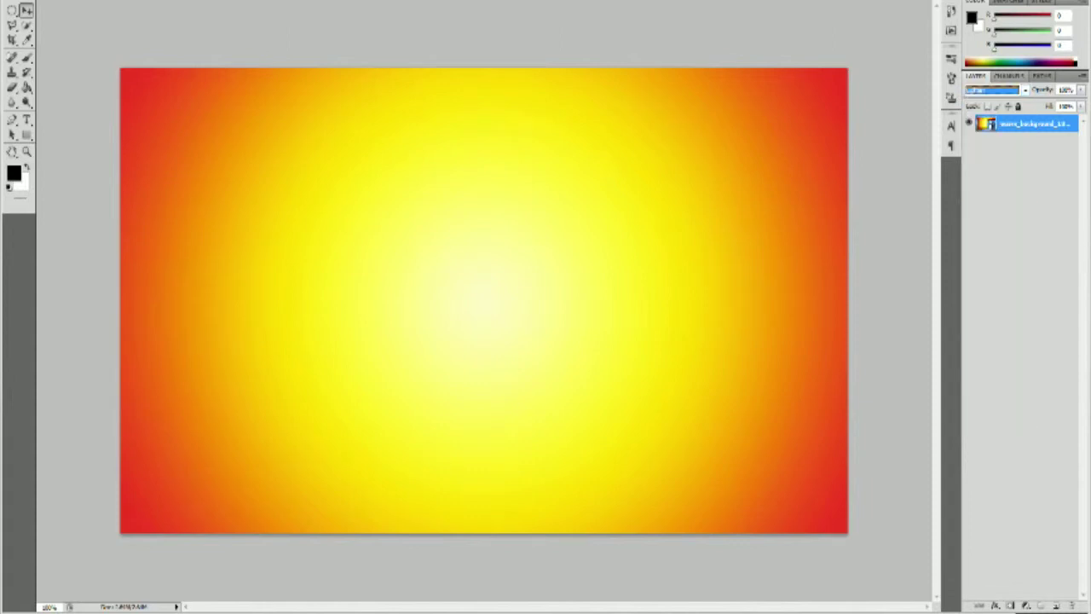
left_click(1025, 90)
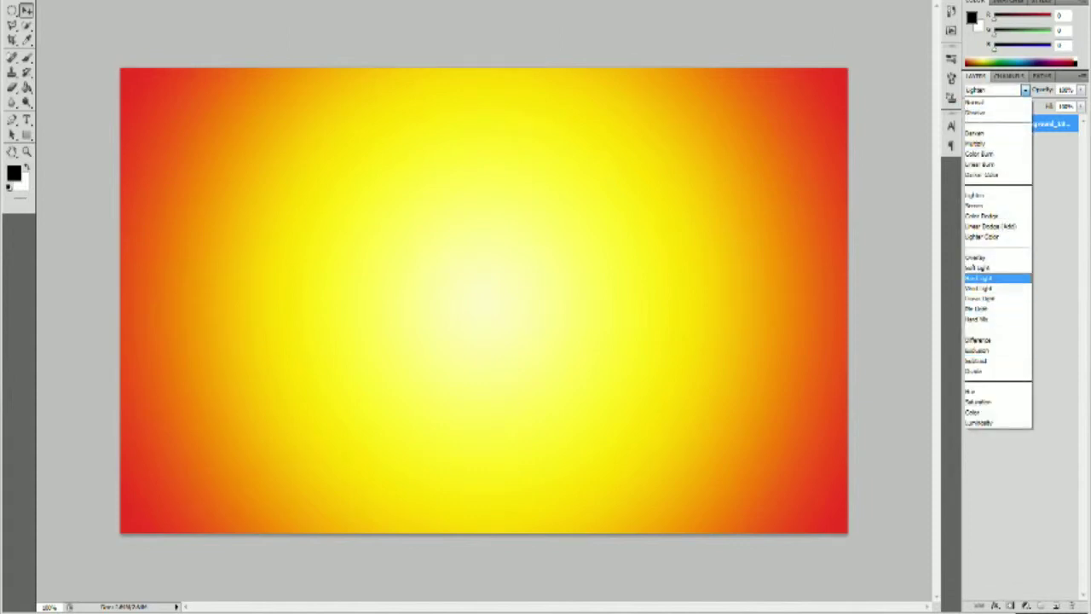
left_click(978, 319)
left_click(1024, 90)
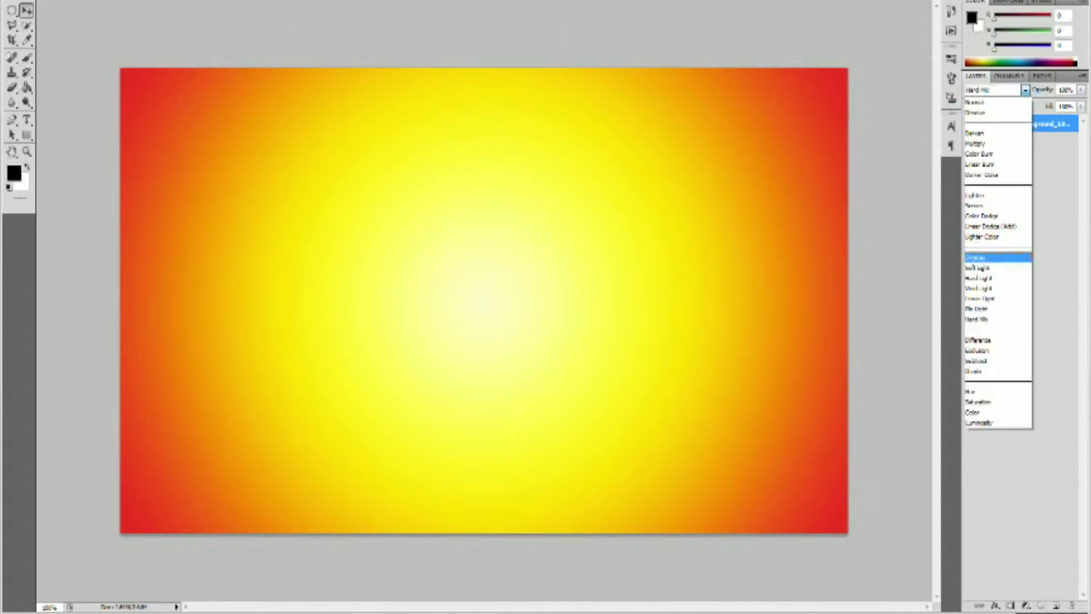
left_click(979, 267)
left_click(1024, 90)
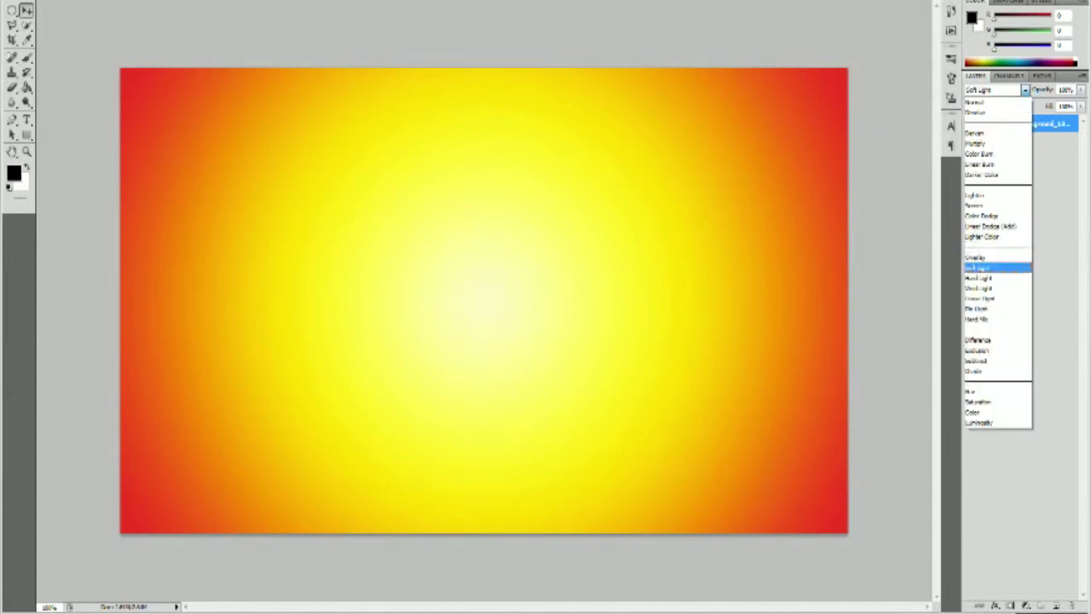
left_click(979, 268)
left_click(1024, 90)
left_click(1046, 256)
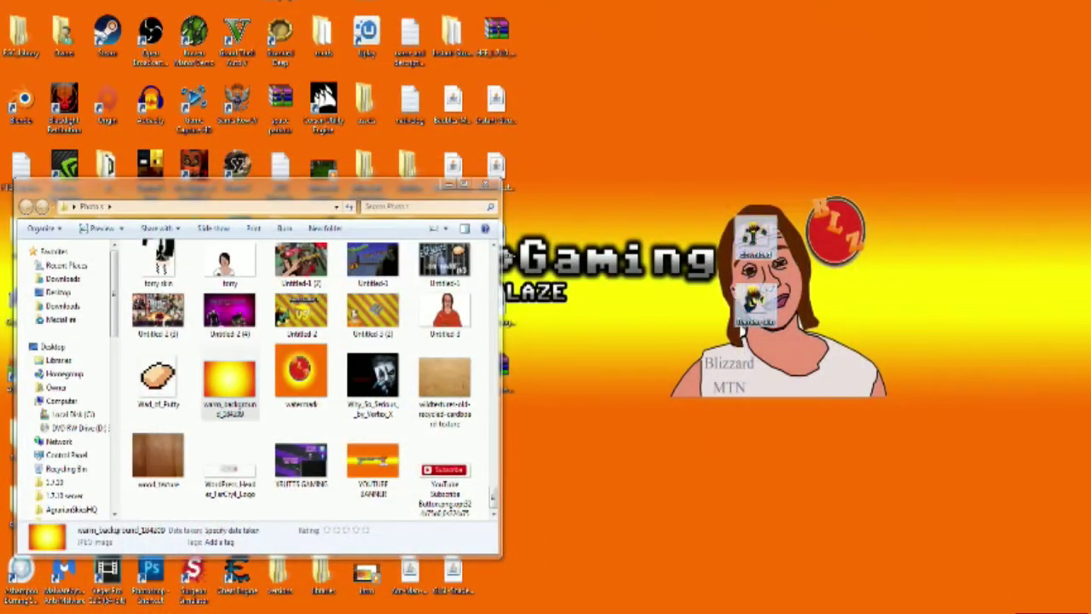
Step: Place the download character image from the desktop into the Photoshop document, on the canvas's right side, and enlarge it slightly
left_click_drag(801, 264, 692, 426)
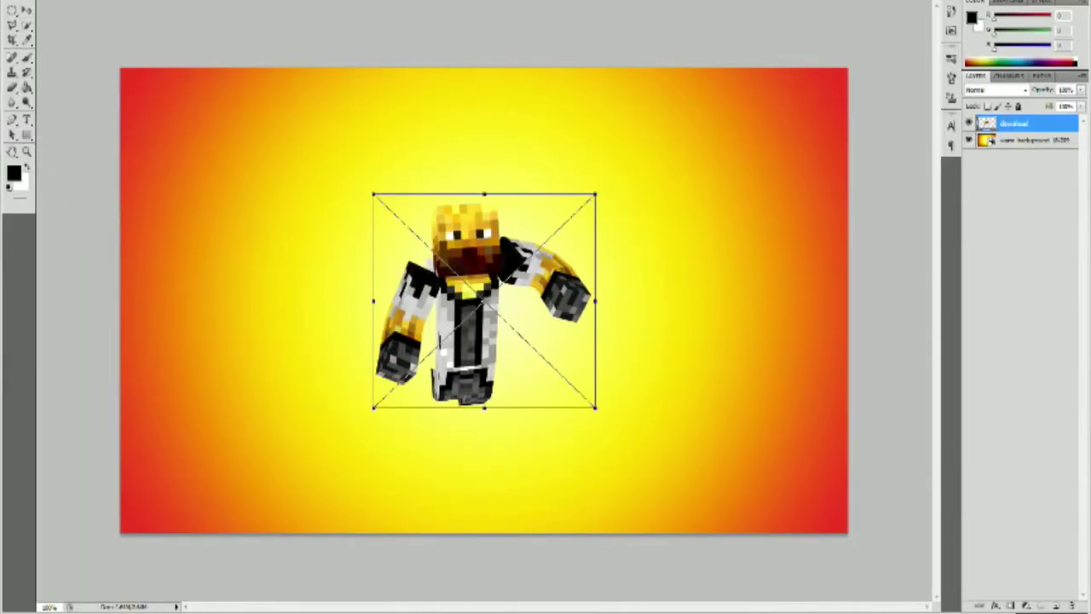
left_click_drag(478, 298, 673, 266)
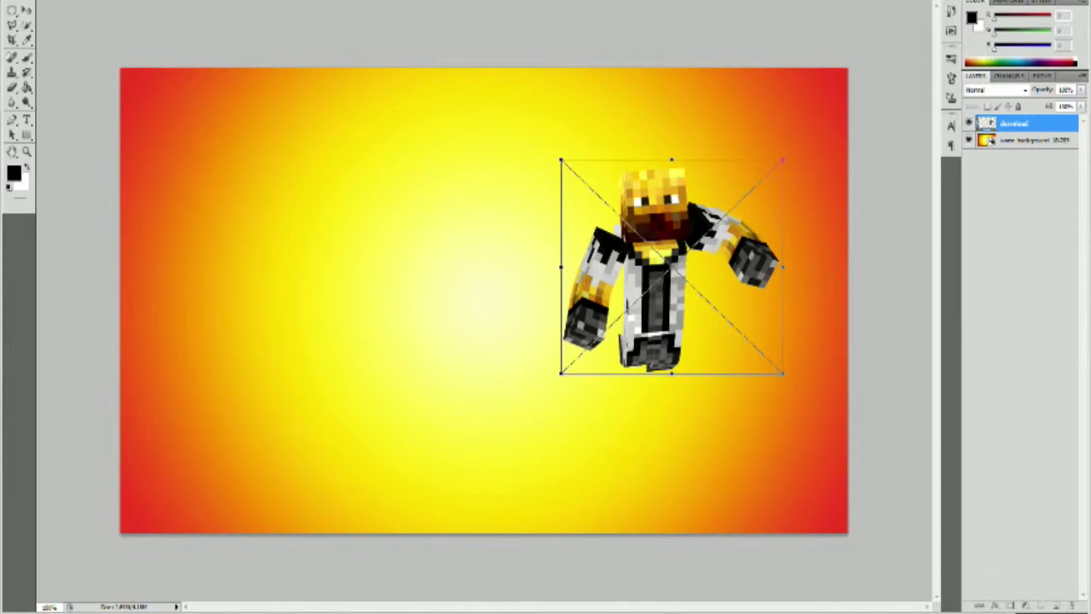
left_click_drag(782, 159, 791, 145)
key("Return")
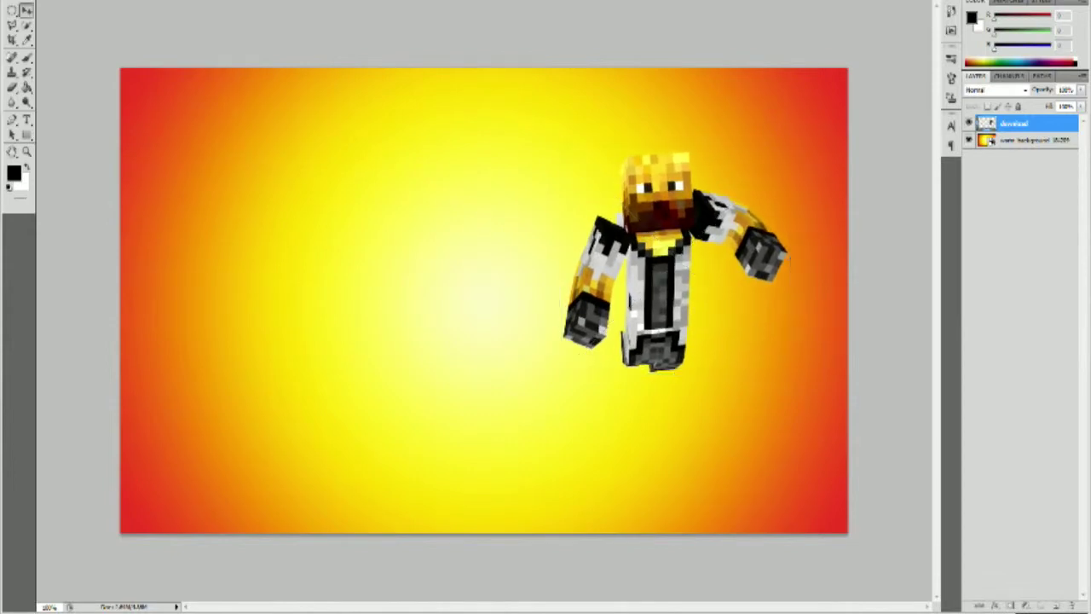
Step: Place the second saved character image on the left half of the canvas
key("ctrl+v")
left_click_drag(484, 298, 314, 279)
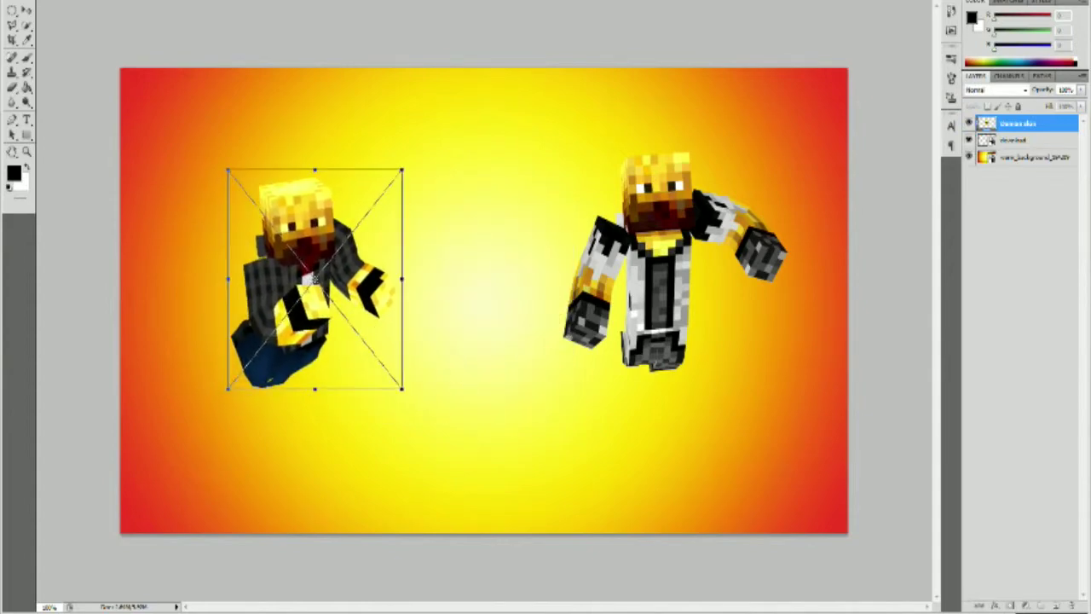
key("Return")
Step: Scale up the left character to about three quarters of the canvas height and keep it in the left half
key("ctrl+t")
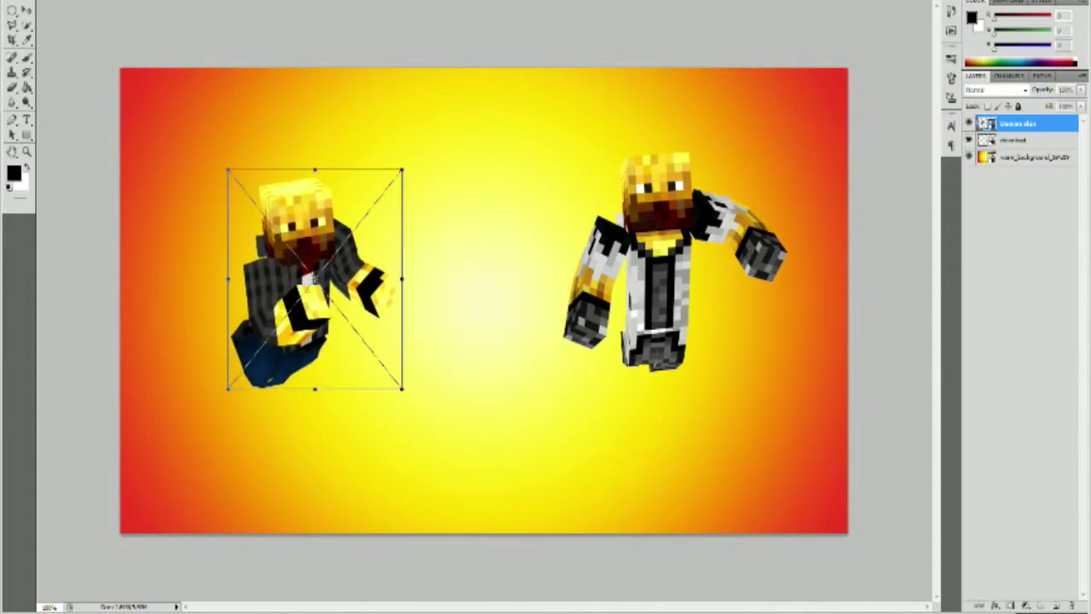
left_click_drag(317, 168, 317, 141)
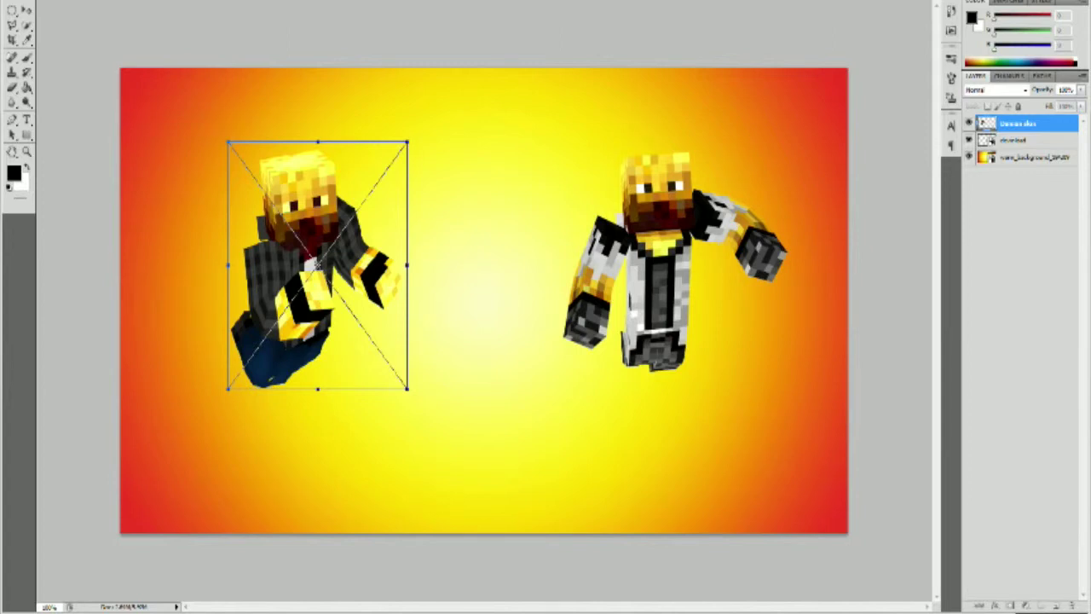
left_click_drag(408, 265, 376, 387)
left_click_drag(393, 263, 474, 161)
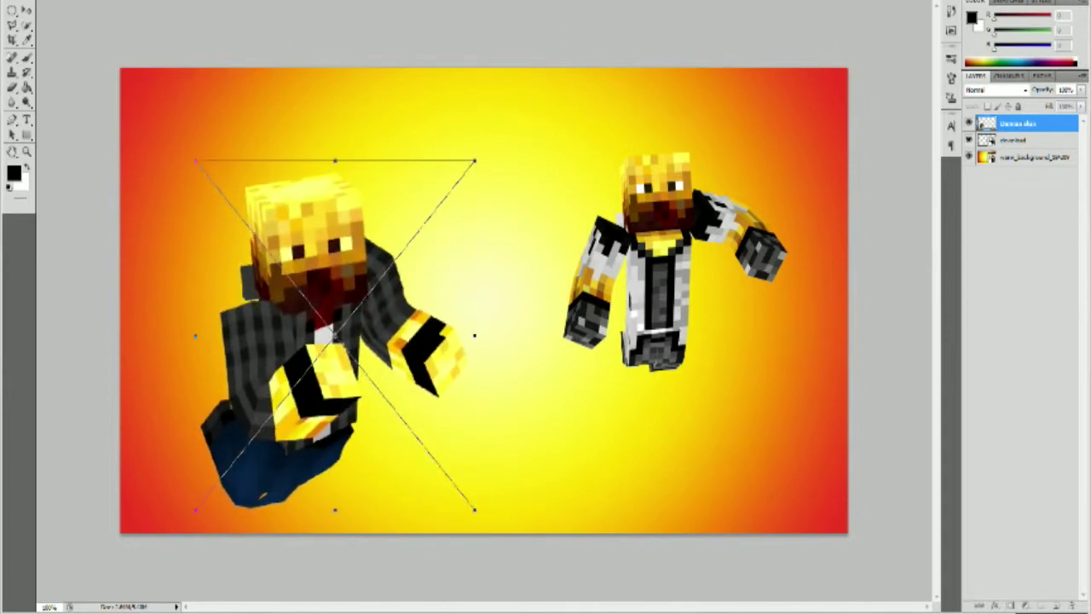
key("Return")
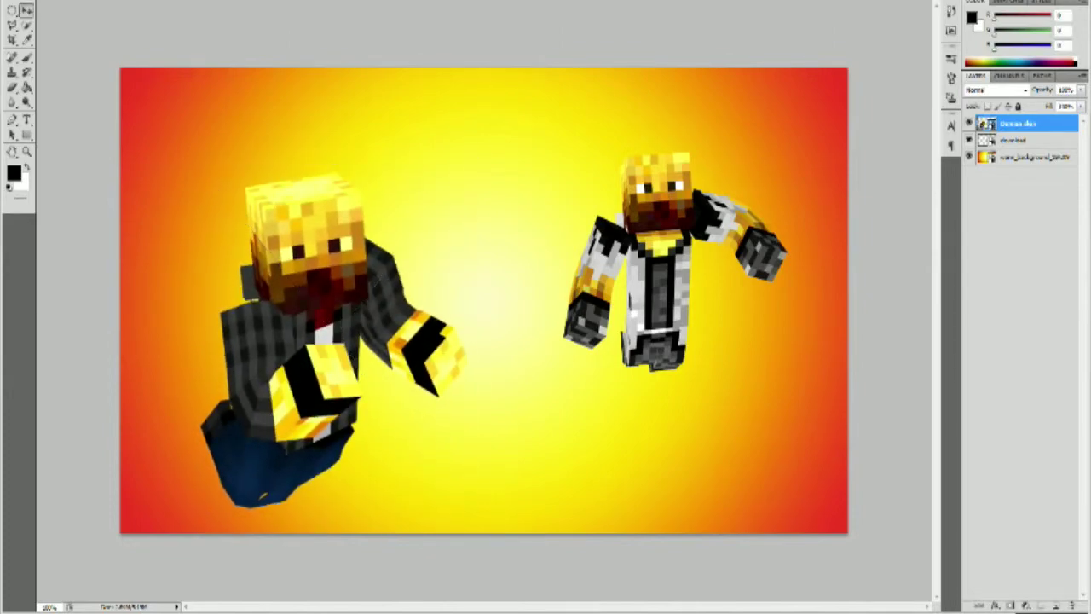
Step: Enlarge the download character to about two thirds of the canvas height and align it with the lower edge in the right half
left_click(1014, 140)
key("ctrl+t")
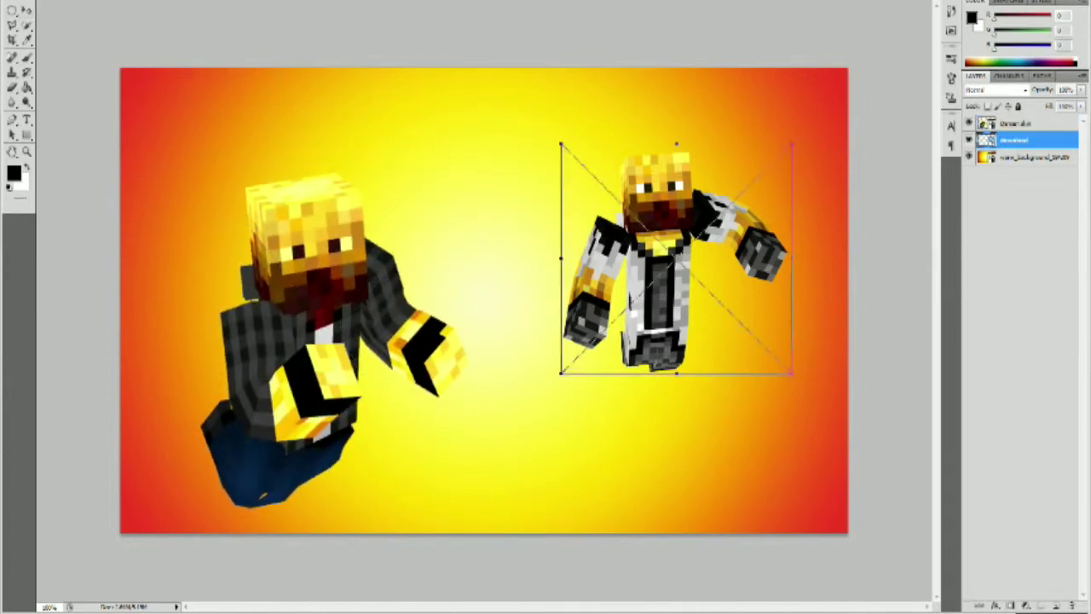
left_click_drag(791, 144, 836, 98)
left_click_drag(699, 239, 638, 351)
left_click_drag(775, 211, 799, 185)
left_click_drag(707, 273, 737, 317)
mouse_move(653, 396)
left_mouse_down()
mouse_move(657, 408)
mouse_move(653, 400)
left_mouse_up()
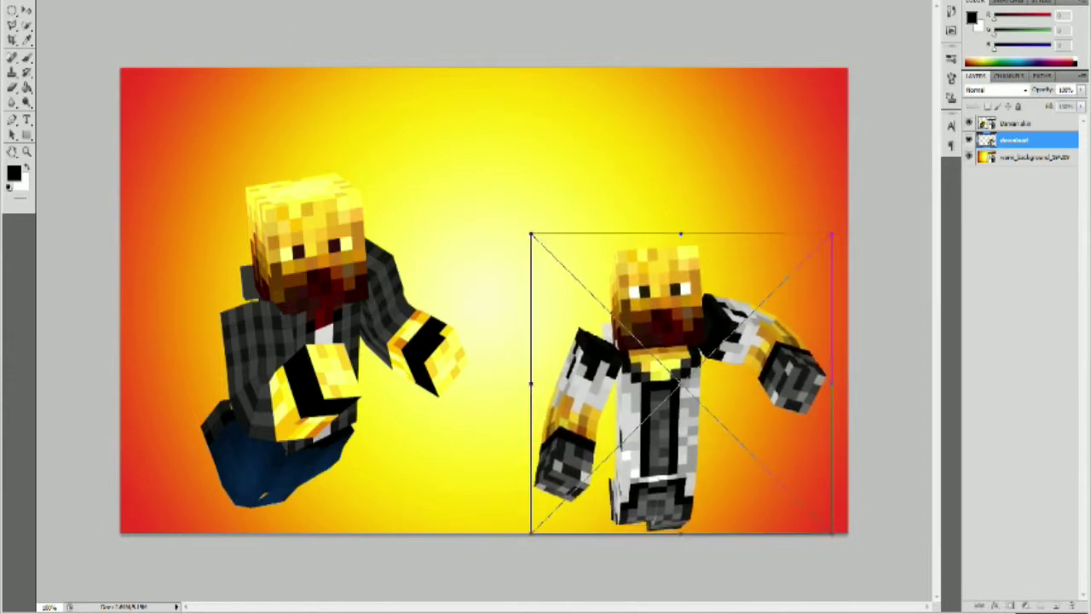
key("Return")
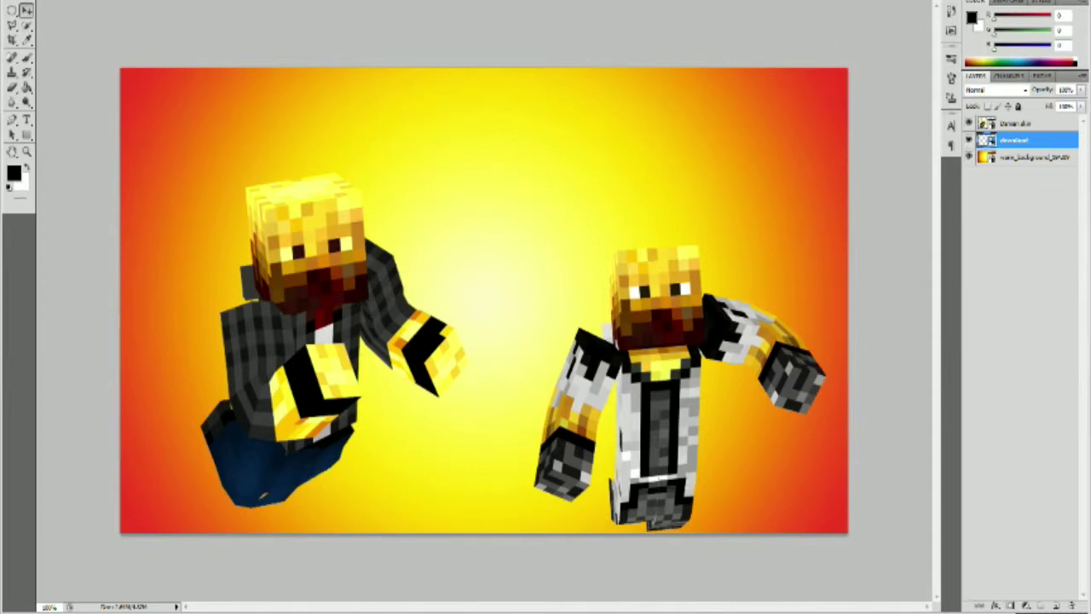
Step: Move the plaid-jacket character closer to the canvas's left edge
left_click(1018, 124)
left_click_drag(315, 341, 260, 348)
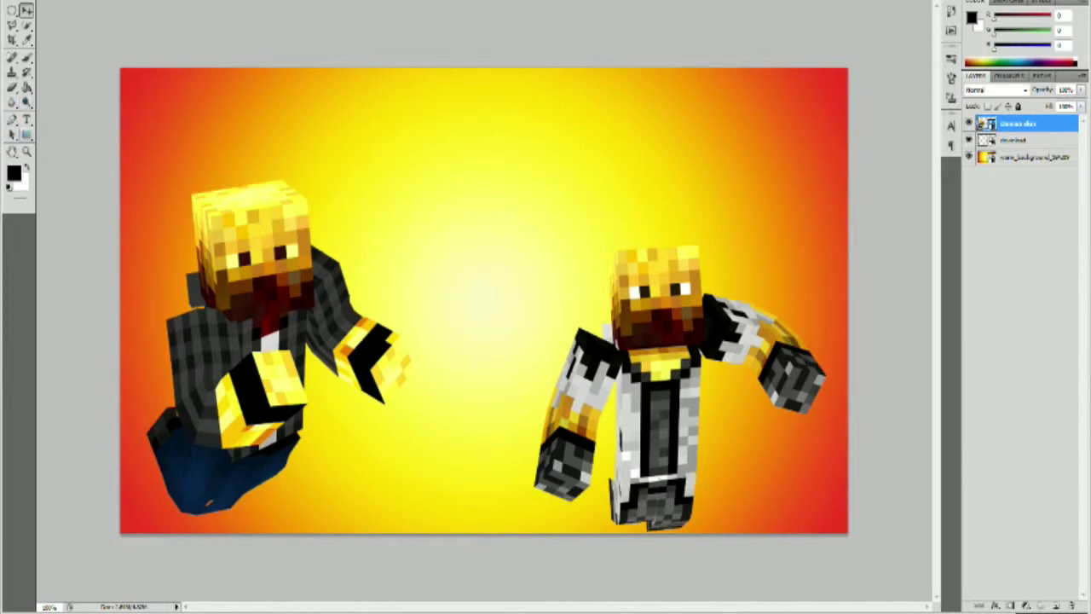
Step: Draw a near-vertical Pen path through the middle of the canvas from its upper to its lower edge
key("p")
left_click(465, 533)
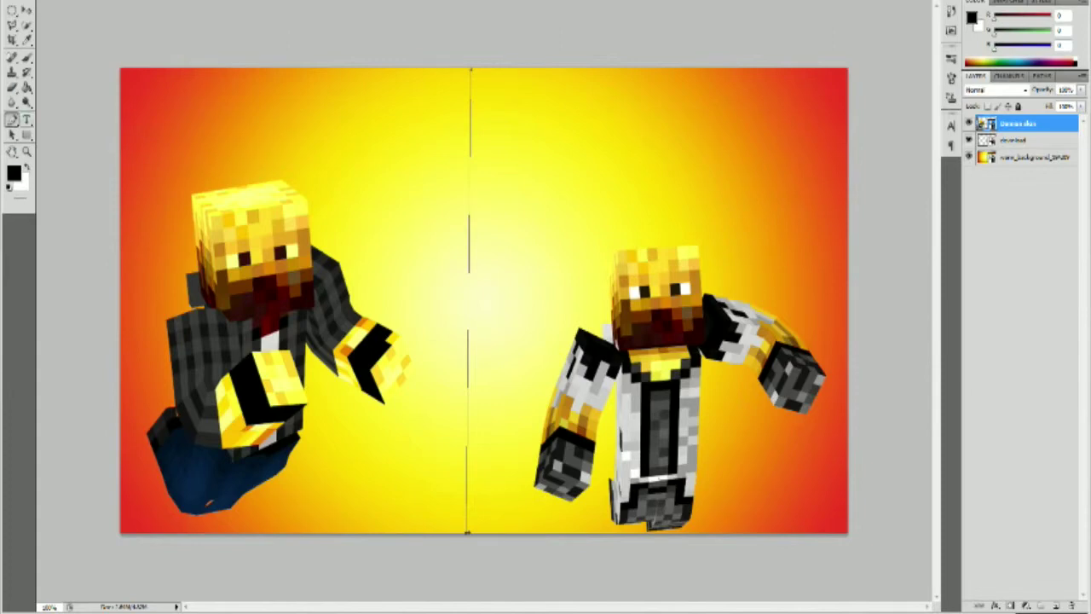
Step: Adjust the size of the soft brush and rasterize the left character's smart object layer
key("b")
left_click(51, 0)
left_click_drag(20, 11, 26, 11)
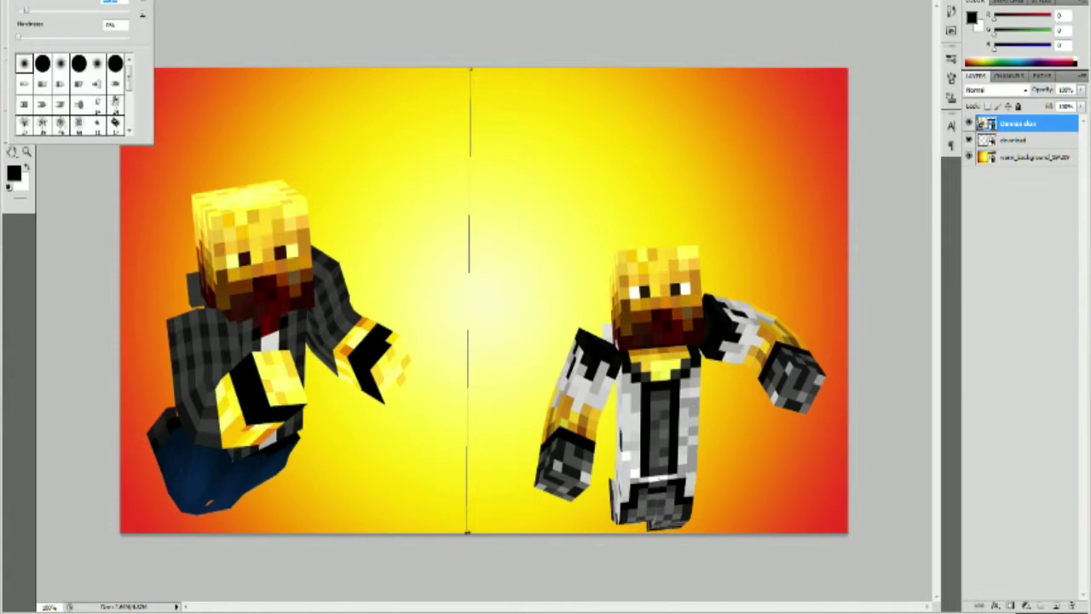
left_click(469, 187)
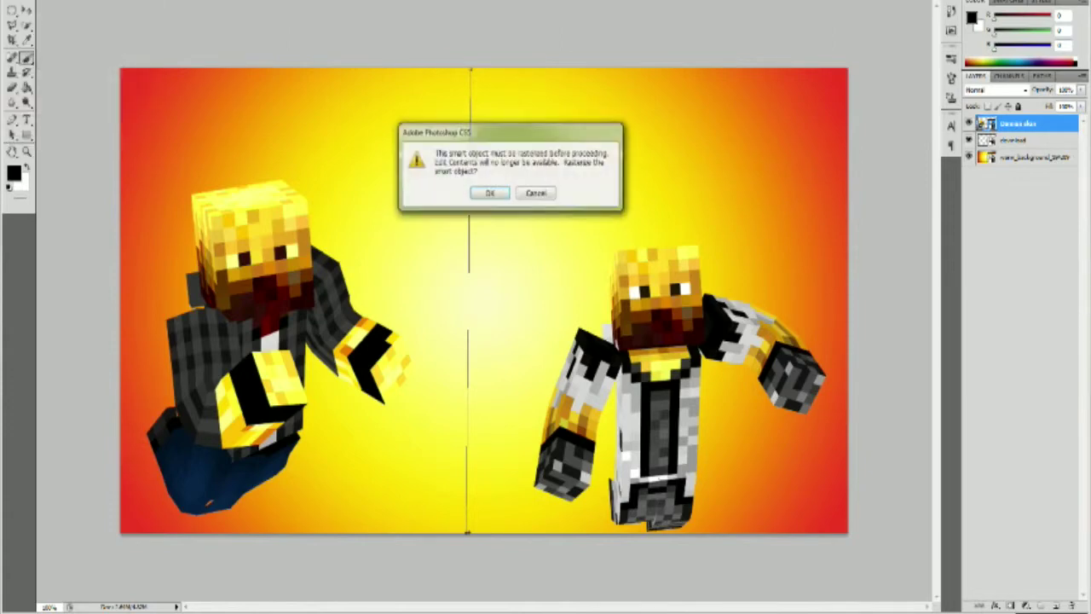
left_click(490, 193)
Step: Try stroking the vertical centre path with the current soft black brush and undo the stroke
key("t")
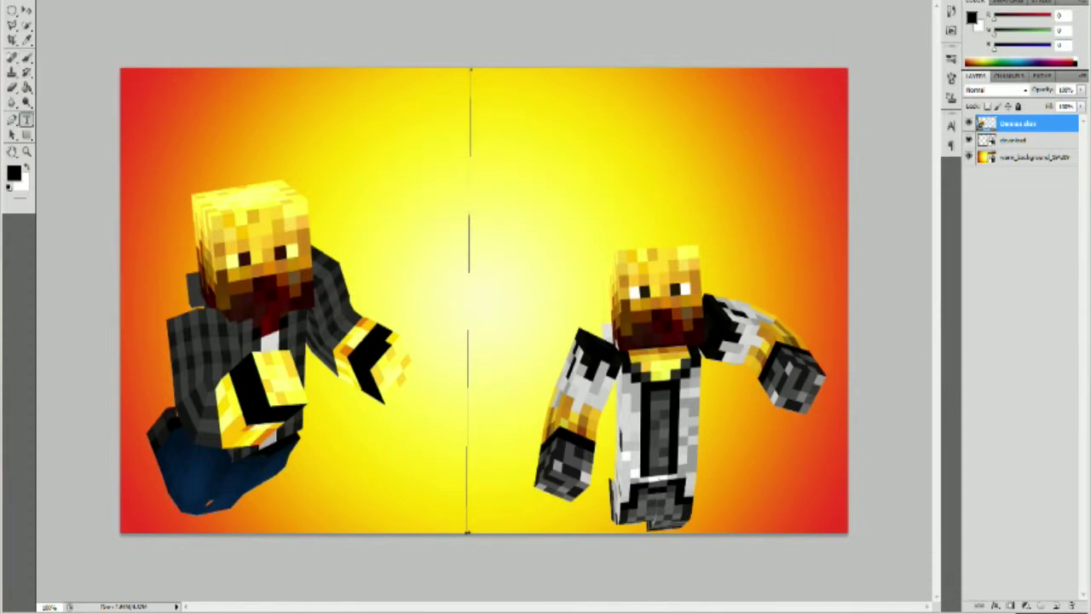
key("p")
right_click(467, 208)
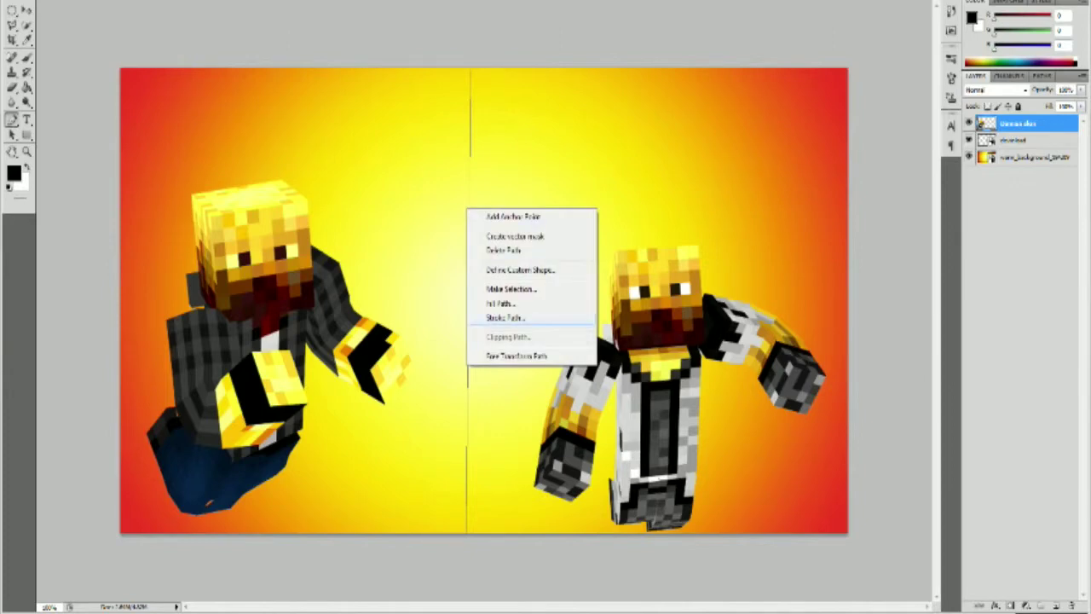
left_click(505, 317)
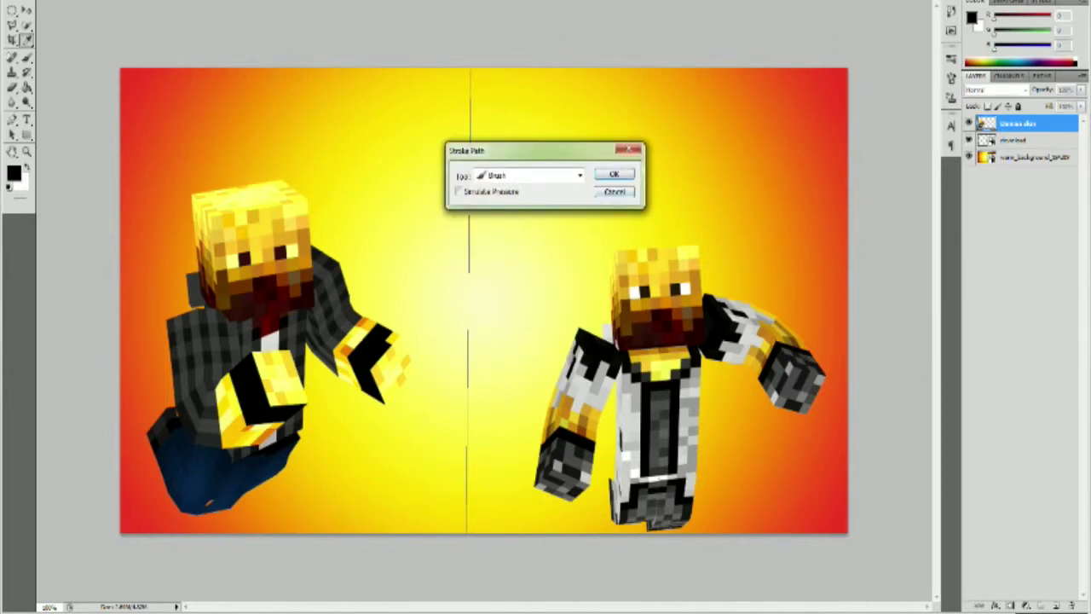
key("Return")
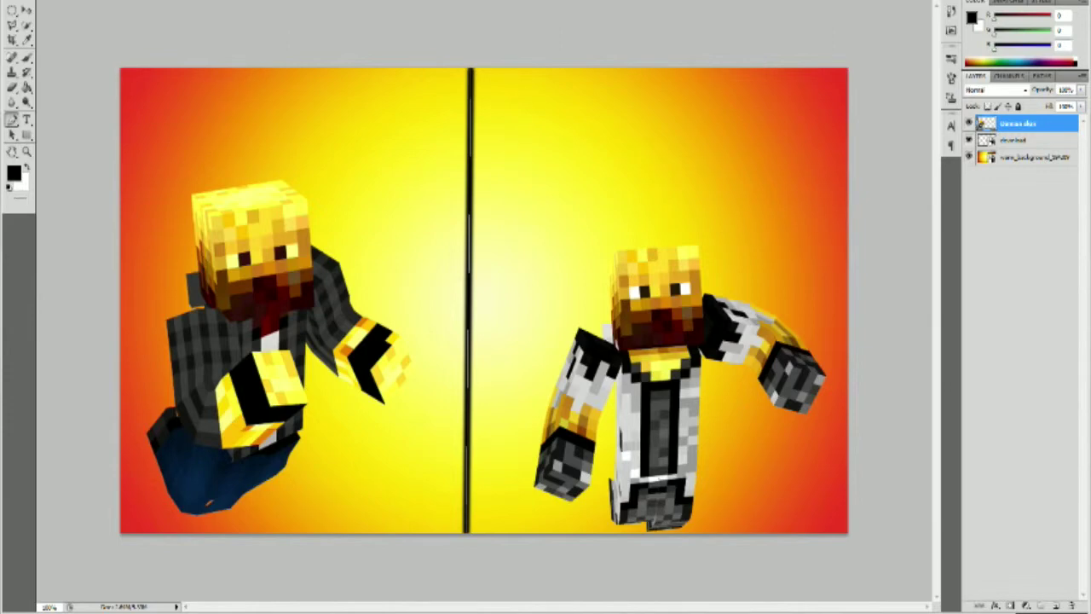
key("ctrl+z")
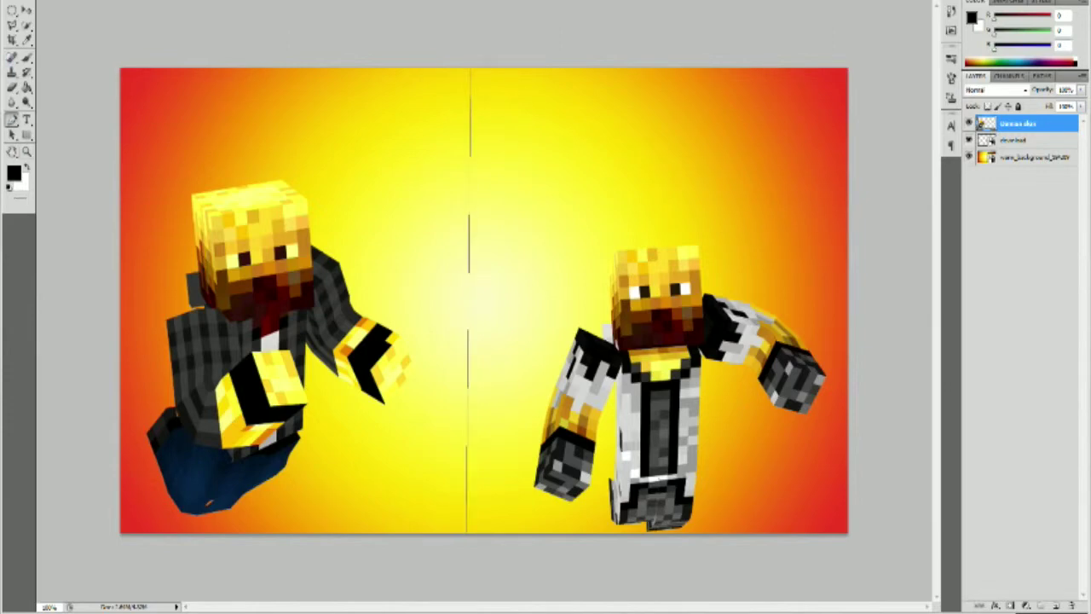
Step: Choose a hard round brush with 100% hardness for stroking the path
left_click(26, 58)
left_click(53, 1)
left_click(42, 64)
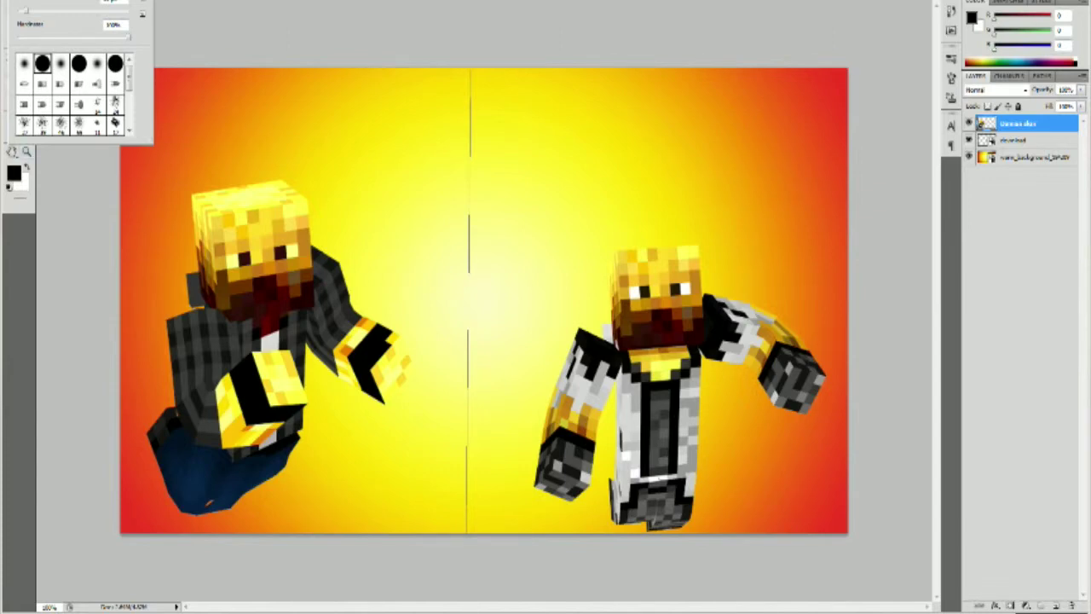
key("Return")
Step: Stroke the centre path with the black hard brush as a dividing line and dismiss the path outline
key("p")
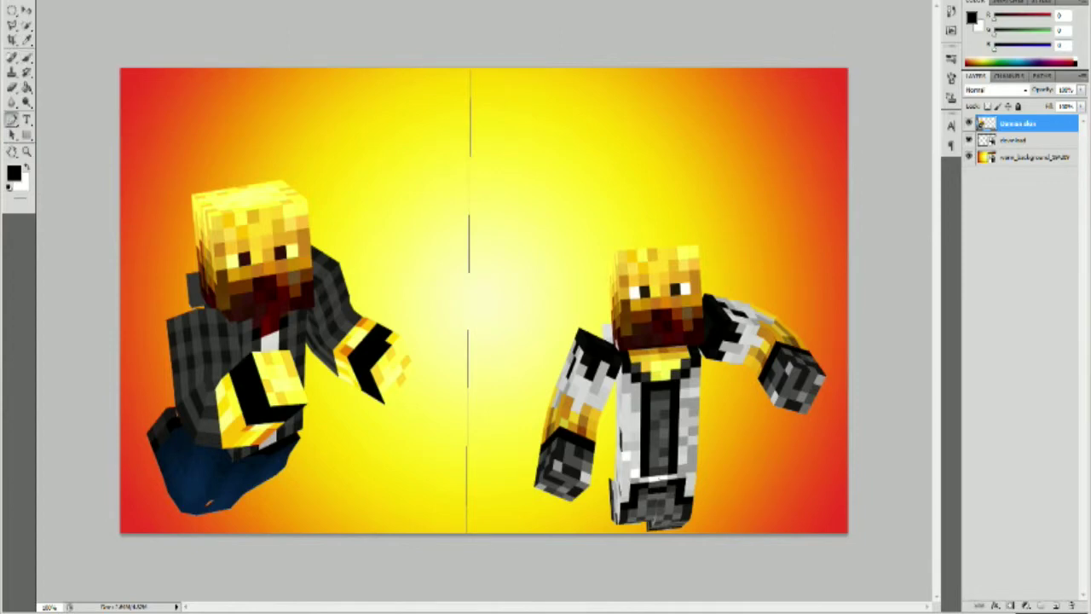
right_click(468, 216)
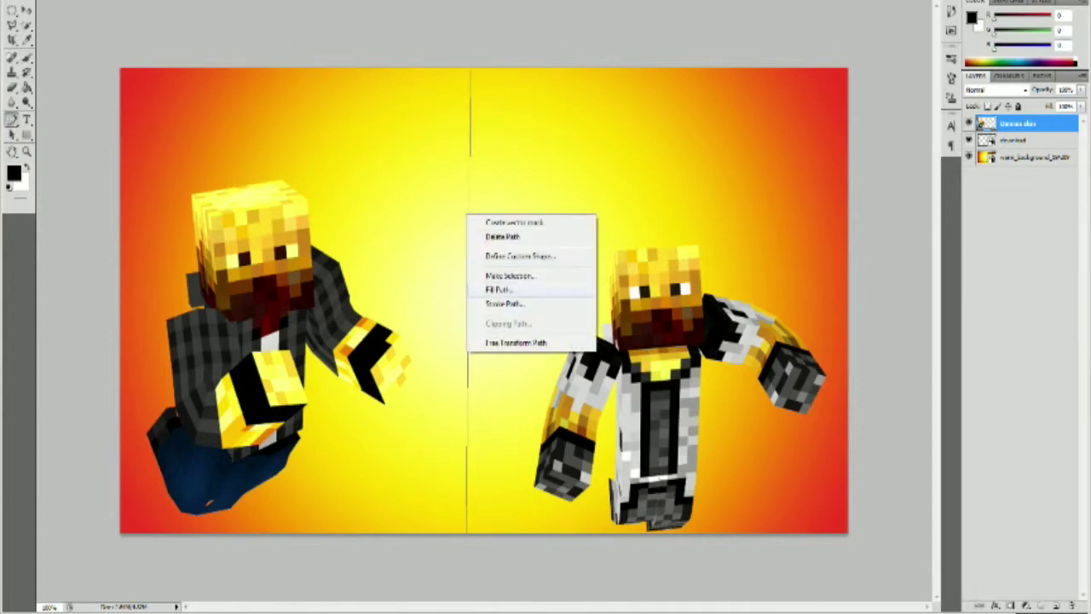
left_click(499, 290)
left_click(526, 90)
right_click(497, 176)
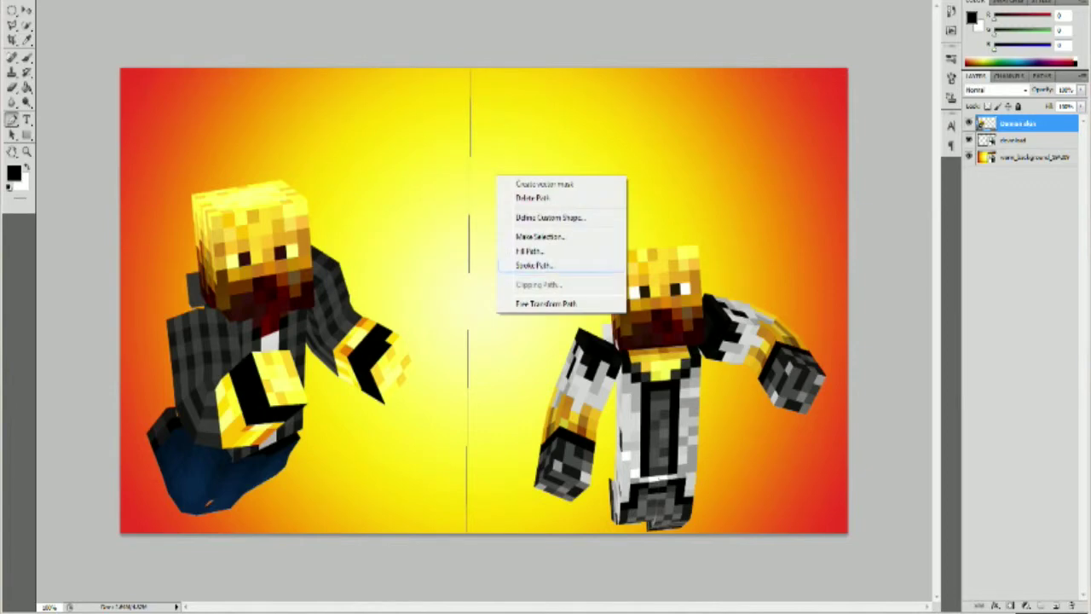
left_click(533, 265)
left_click(613, 173)
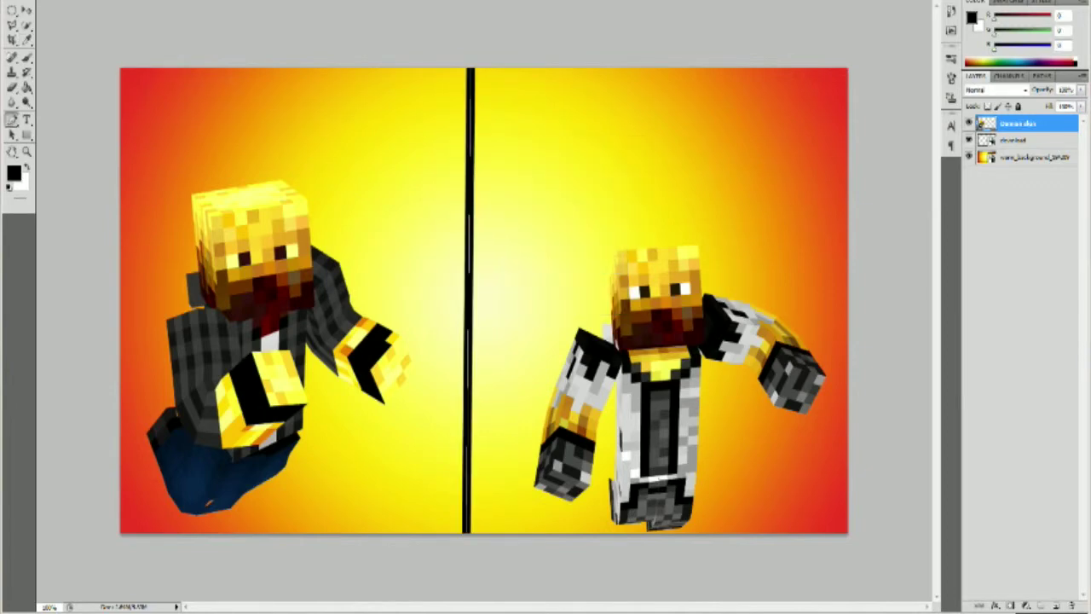
key("Return")
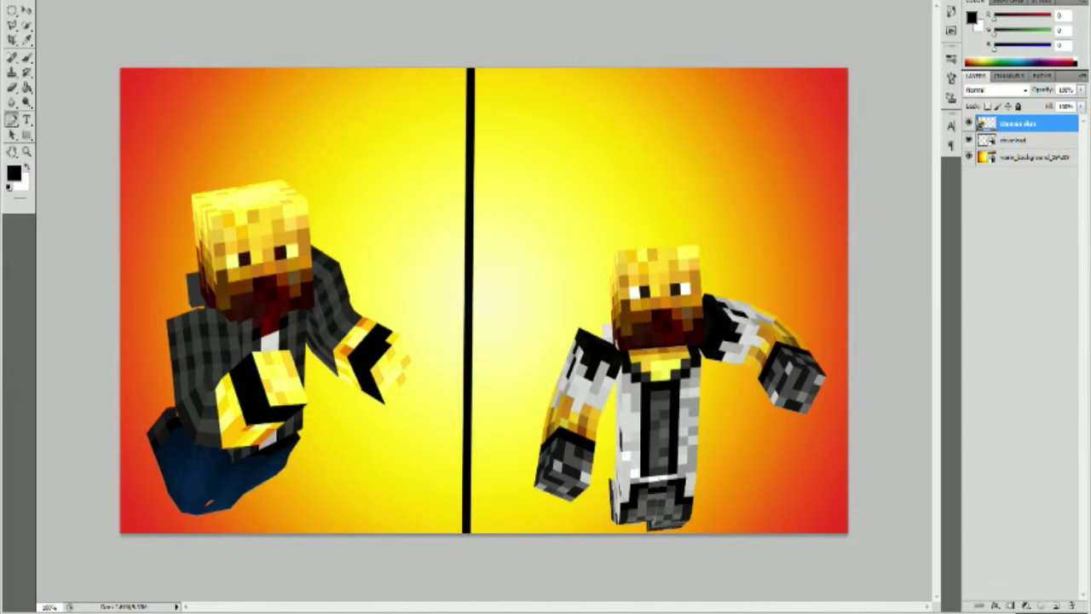
Step: Discard the stray path on the download layer and move the right character straight up, clear of the canvas's lower edge
left_click(1015, 140)
left_click_drag(746, 342, 704, 290)
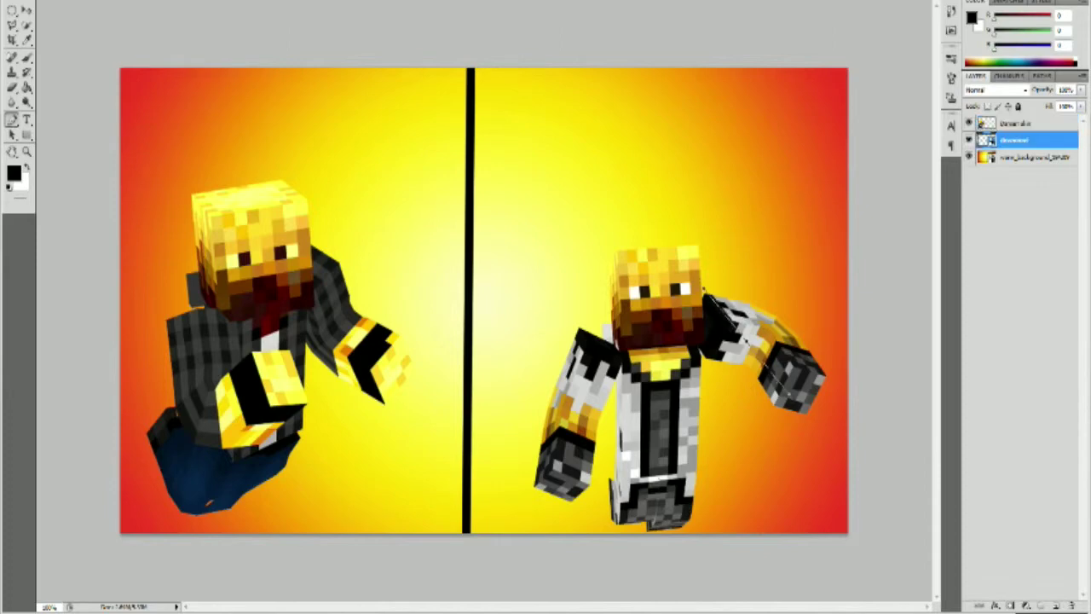
key("ctrl+z")
key("v")
left_click_drag(656, 383, 658, 322)
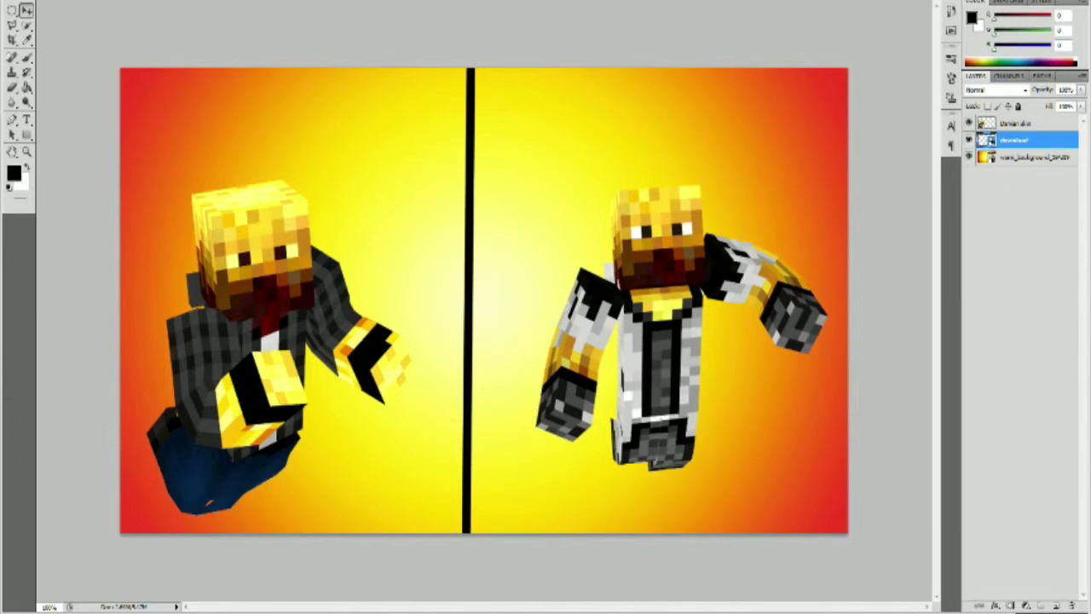
Step: Select the topmost layer and set the Type tool's font to MINECRAFT PE
key("alt+bracketright")
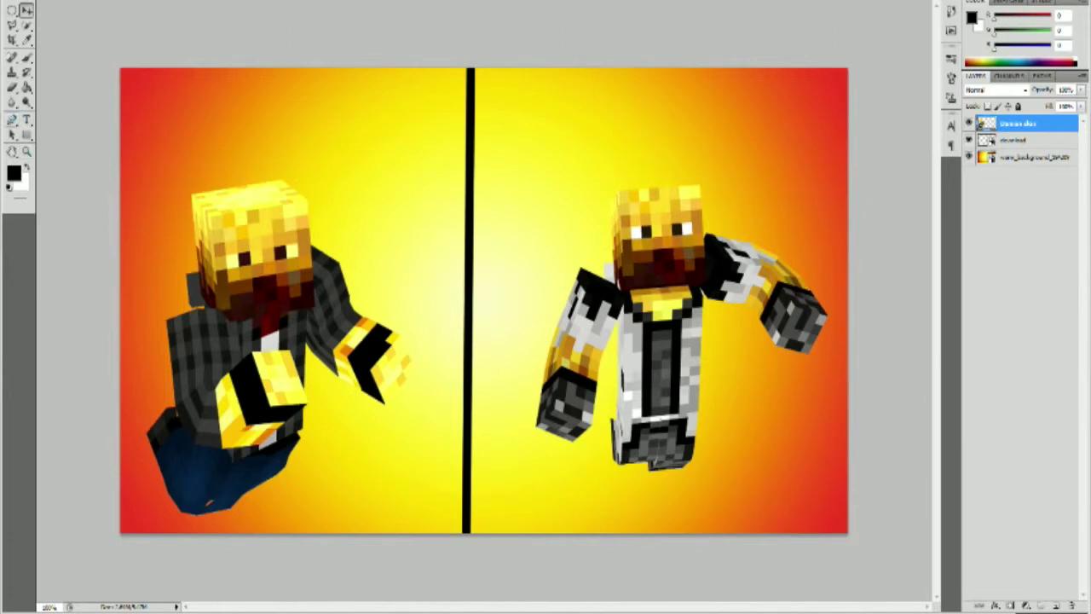
left_click(26, 119)
left_click(147, 2)
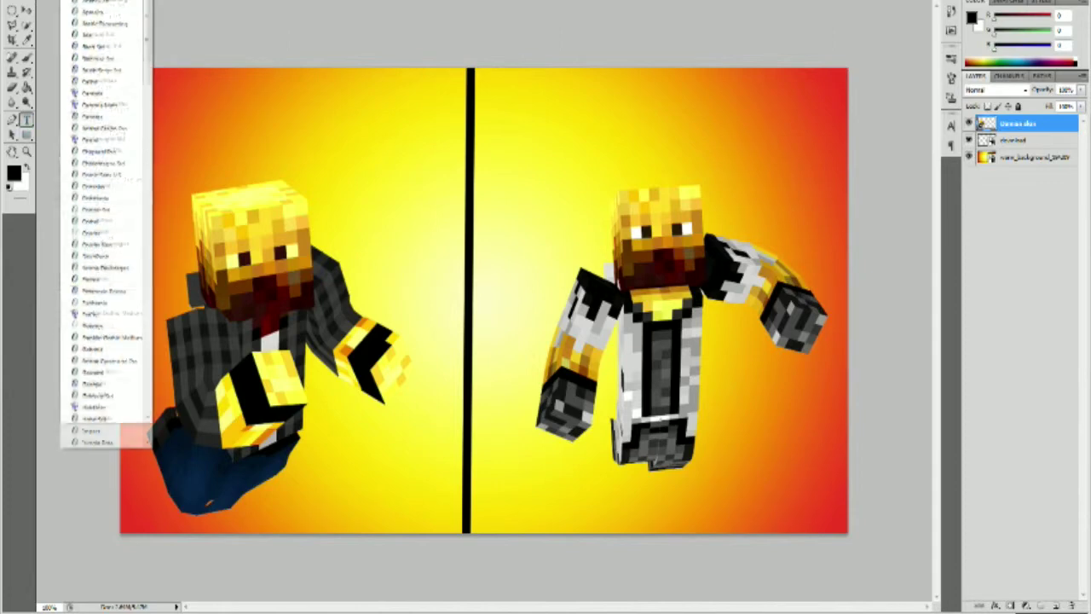
key("Down")
key("Down")
key("Down")
key("Down")
key("Down")
key("Down")
key("Down")
key("Down")
key("Down")
key("Down")
key("Down")
key("Down")
key("Down")
key("Down")
key("Down")
key("Down")
key("Down")
key("Down")
key("Down")
key("Down")
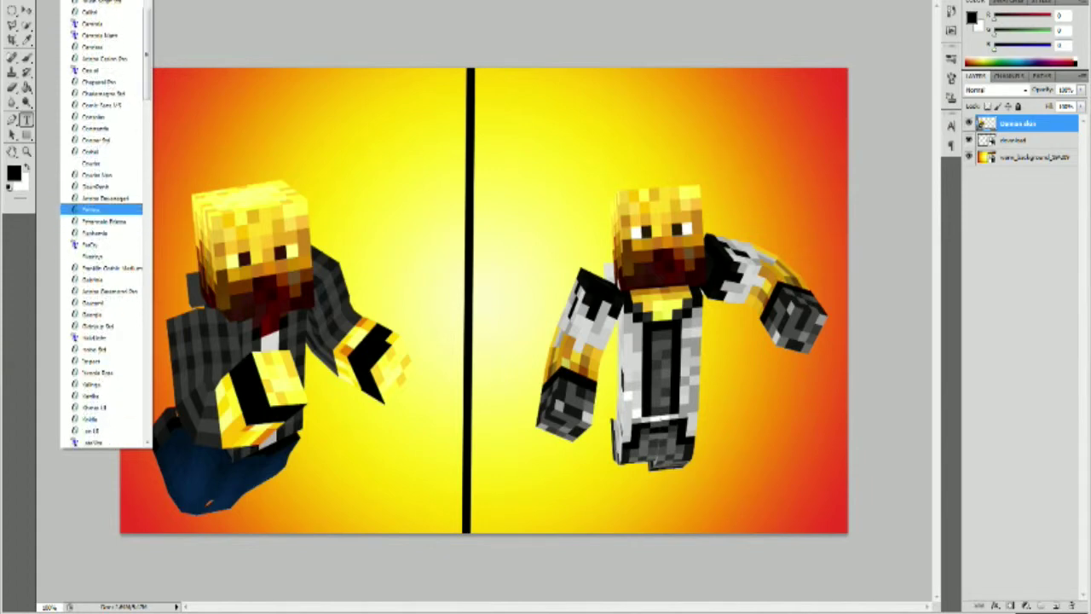
key("Down")
key("Down")
key("Down")
key("Down")
key("Down")
key("Down")
key("Down")
key("Down")
key("Down")
key("Down")
key("Down")
key("Down")
key("Down")
key("Down")
key("Down")
key("Down")
key("Down")
key("Down")
key("Down")
key("Down")
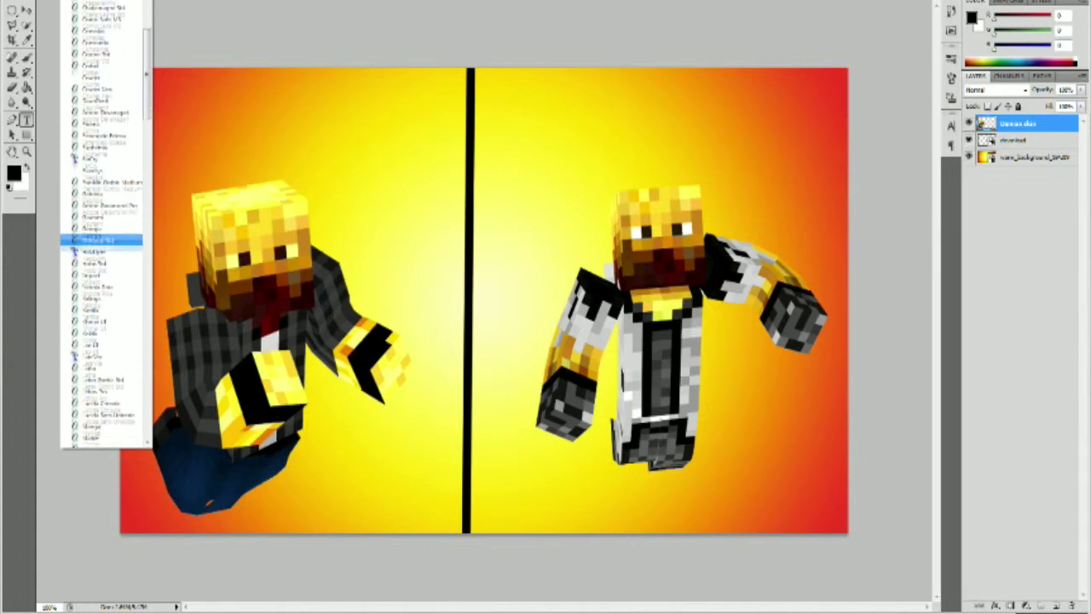
scroll(98, 311, "down", 1)
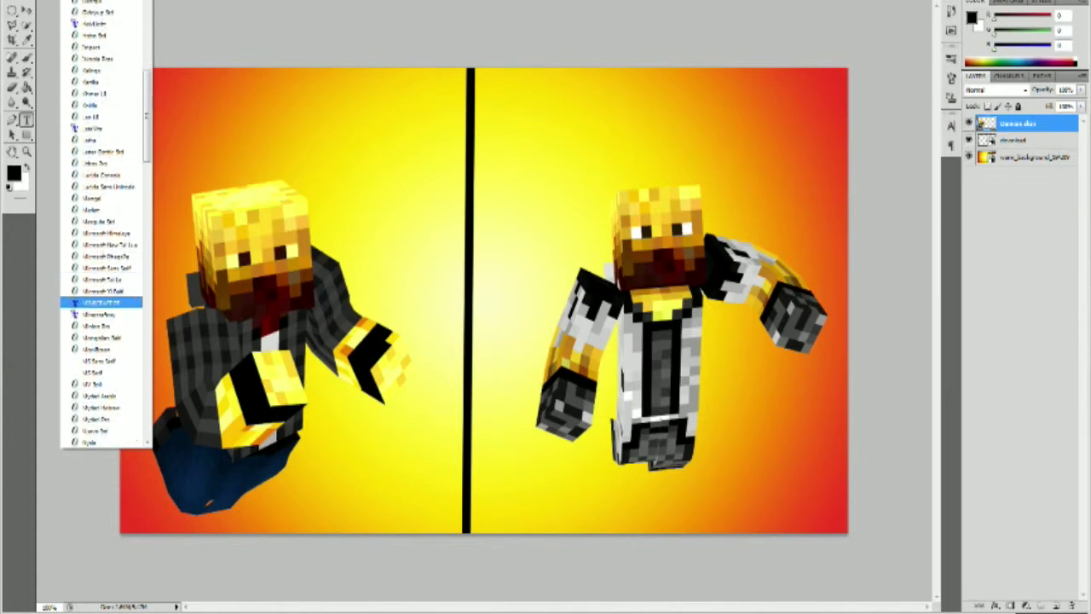
left_click(98, 304)
left_click(98, 304)
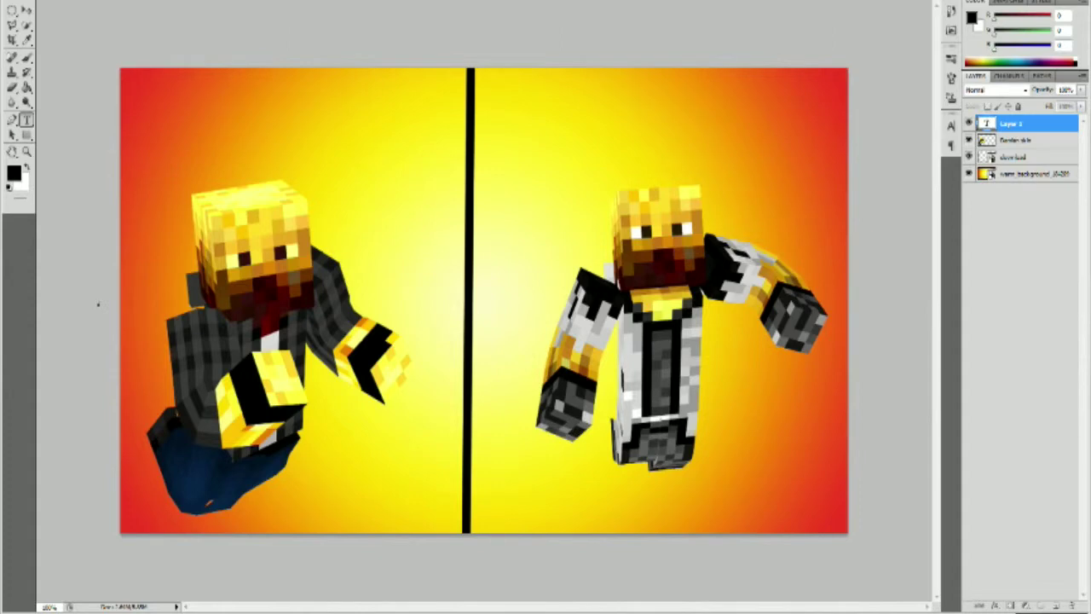
Step: Change the text font to Minecraftory
left_click(146, 0)
scroll(102, 143, "down", 2)
scroll(102, 81, "up", 3)
key("Up")
key("Up")
key("Up")
key("Up")
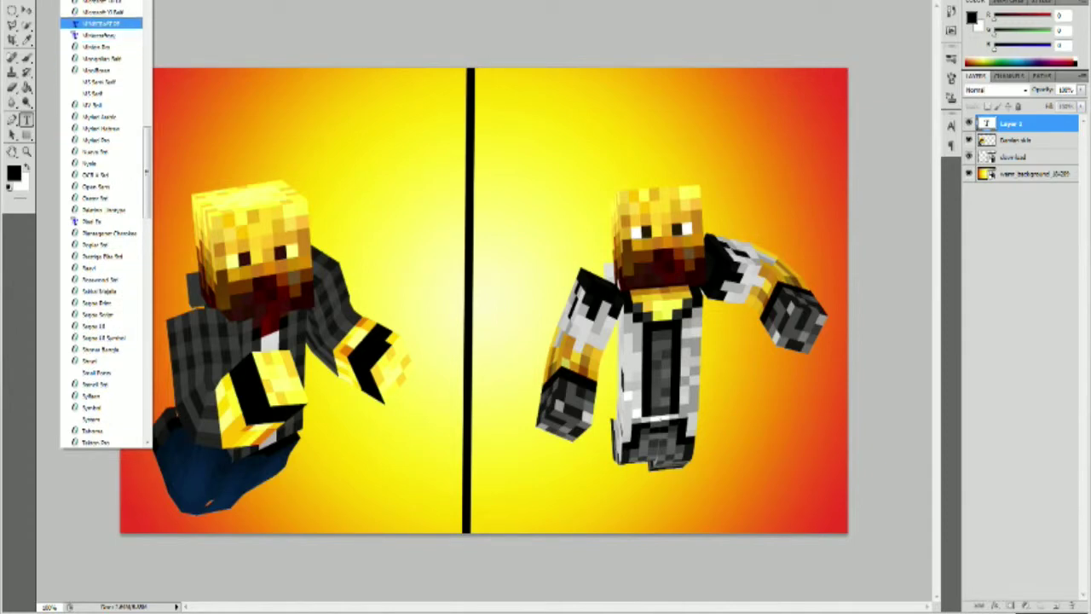
left_click(100, 35)
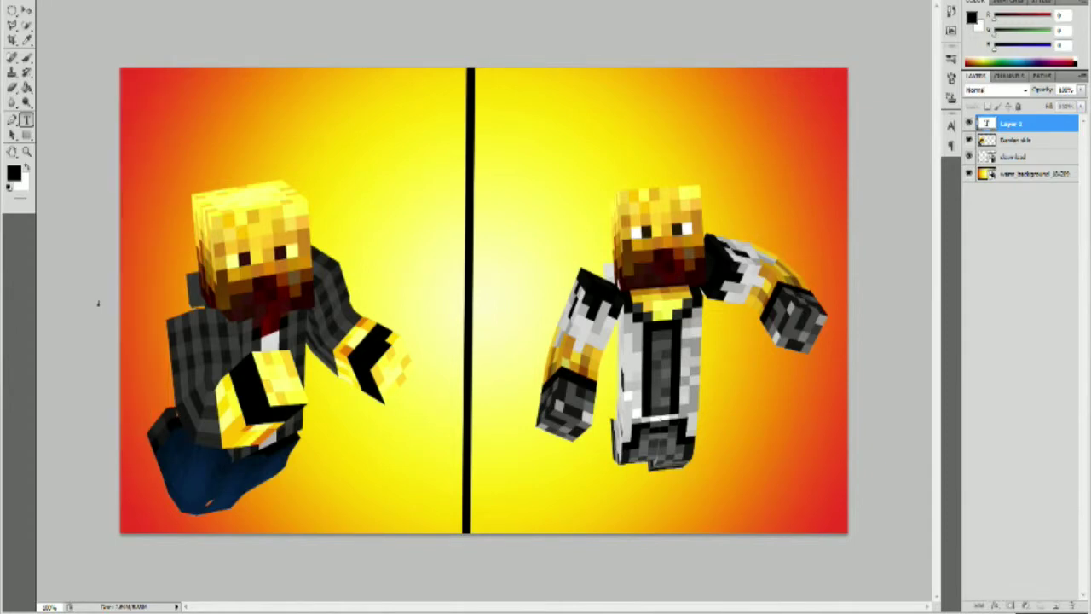
Step: Choose the horizontal Type tool with a larger font size and discard the empty text layer
right_click(26, 120)
left_click(86, 117)
left_click(249, 1)
left_click(225, 124)
key("Escape")
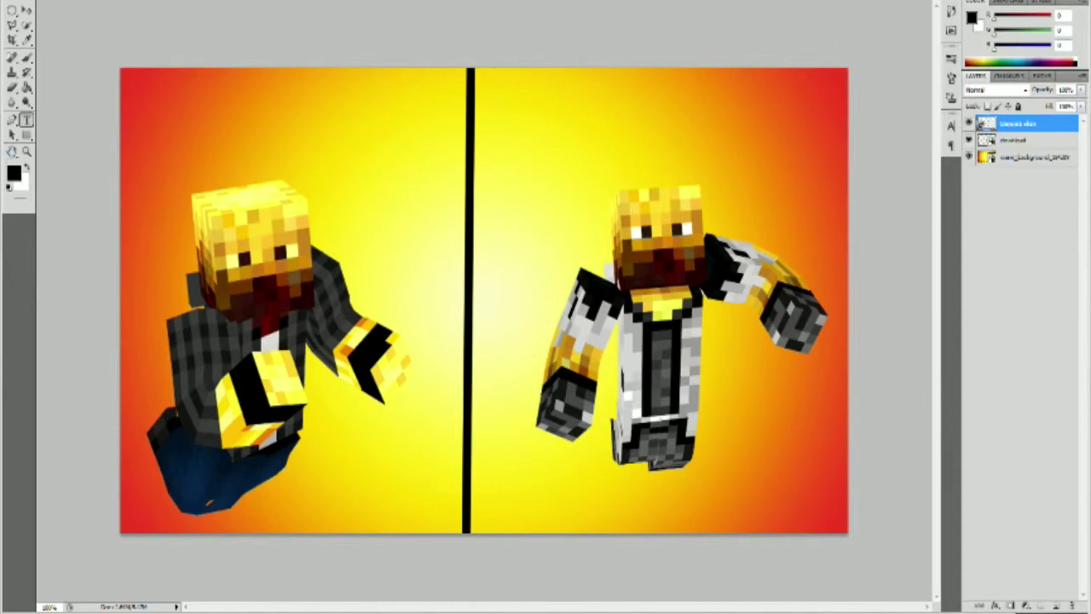
Step: Try entering "V.S" in cyan above the left character and clear the letters
left_click(386, 146)
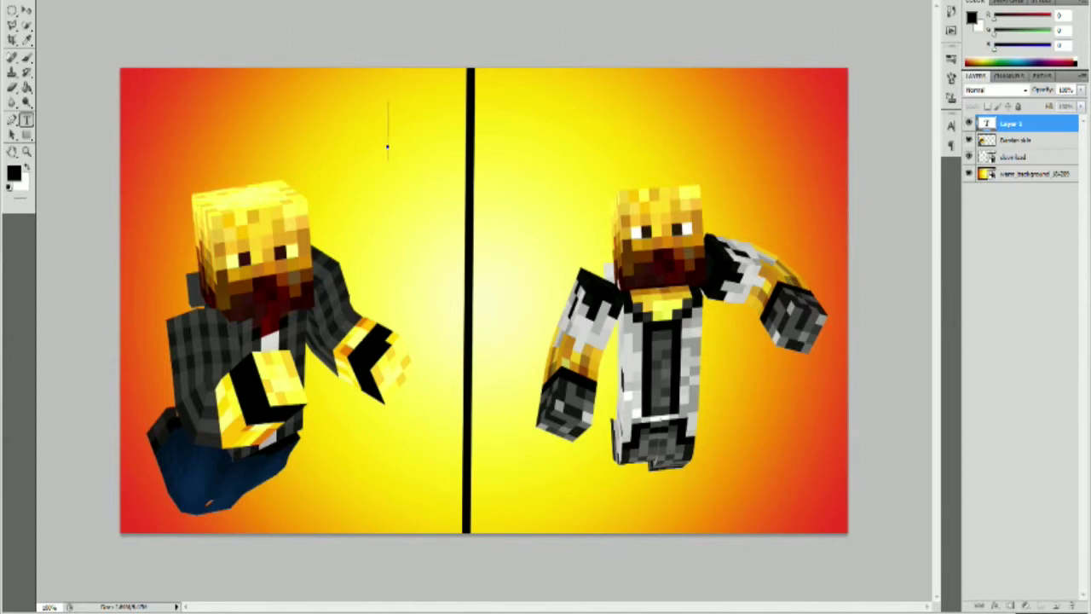
type("U")
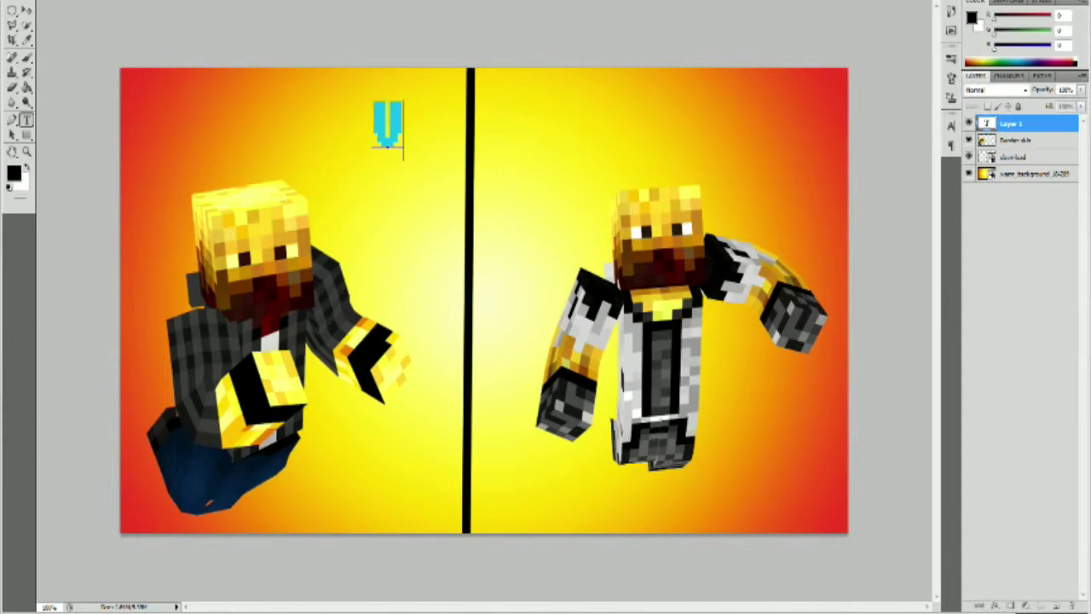
type(".S")
key("BackSpace")
key("BackSpace")
key("BackSpace")
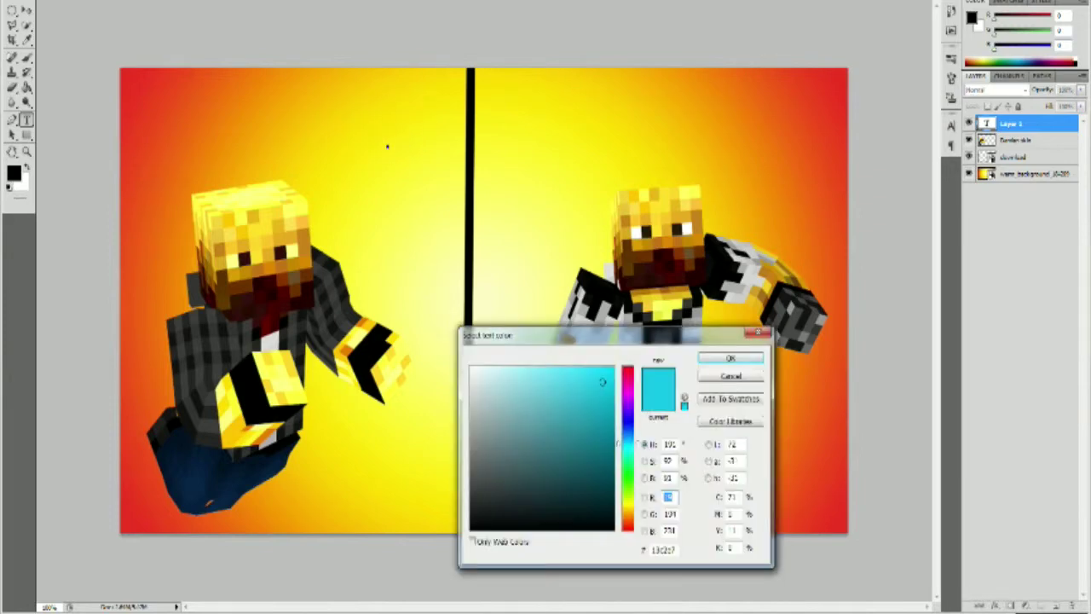
Step: Set the text colour to orange and enter "V.S" above the left character
left_click_drag(628, 525, 628, 516)
left_click_drag(606, 373, 614, 367)
key("Return")
left_click(387, 147)
type("U")
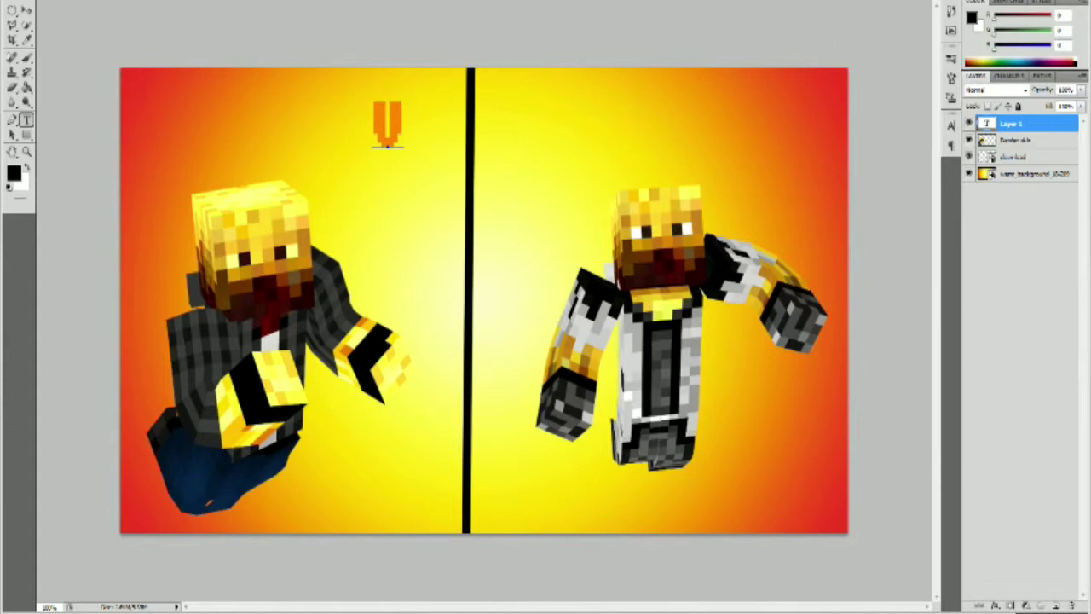
type(".S")
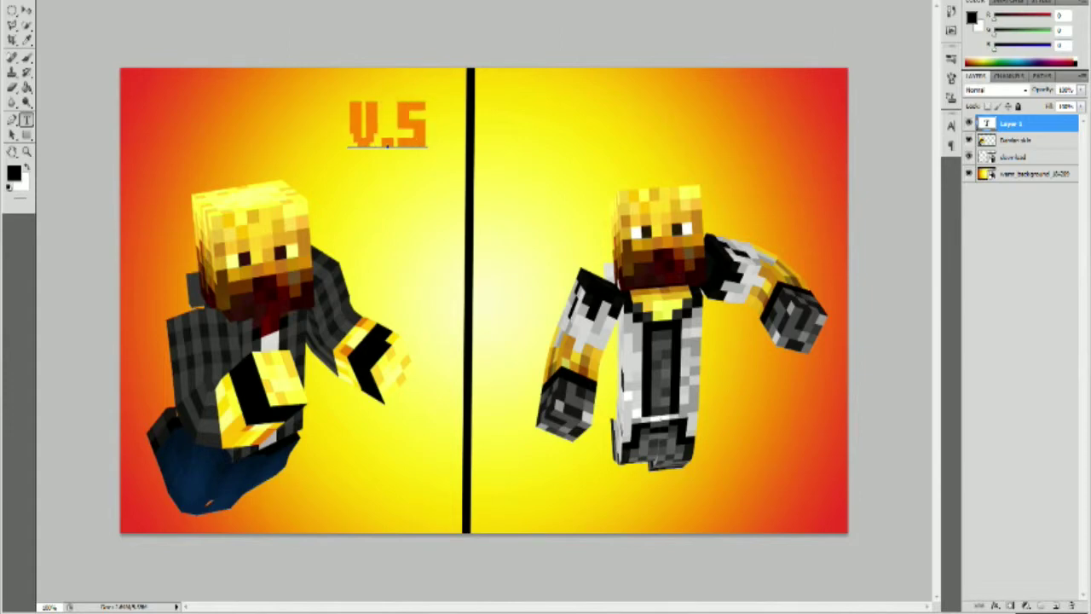
Step: Enlarge the "V.S" text and centre it over the dividing line near the canvas's upper edge
left_click(27, 10)
left_click_drag(388, 126, 553, 93)
key("ctrl+t")
left_click_drag(488, 139, 466, 164)
key("Return")
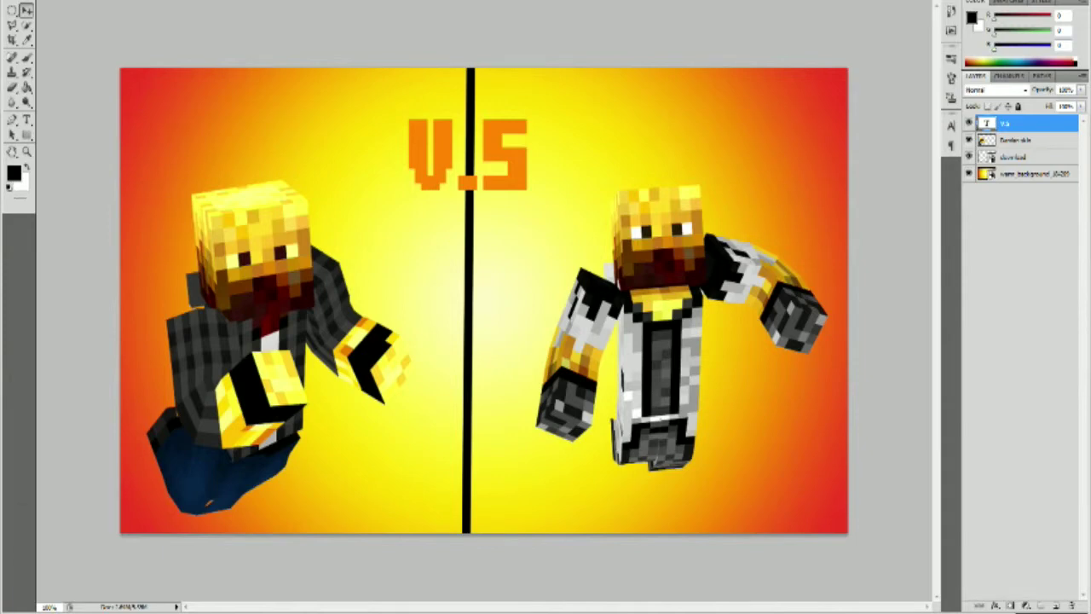
Step: Switch to the web browser and search Google for "diamond sword png"
left_click(85, 611)
left_click(342, 207)
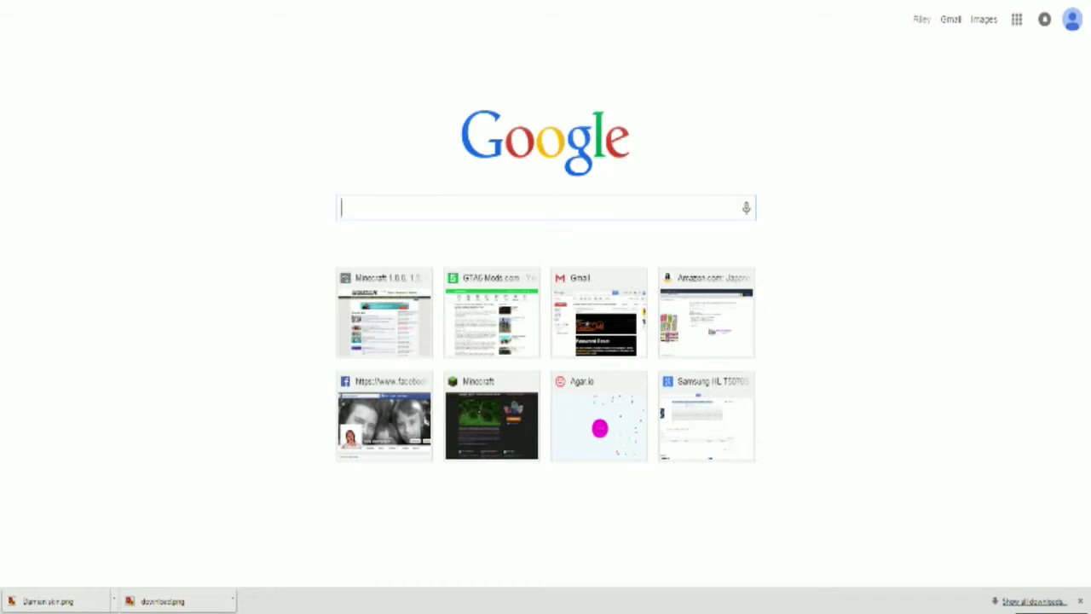
type("m")
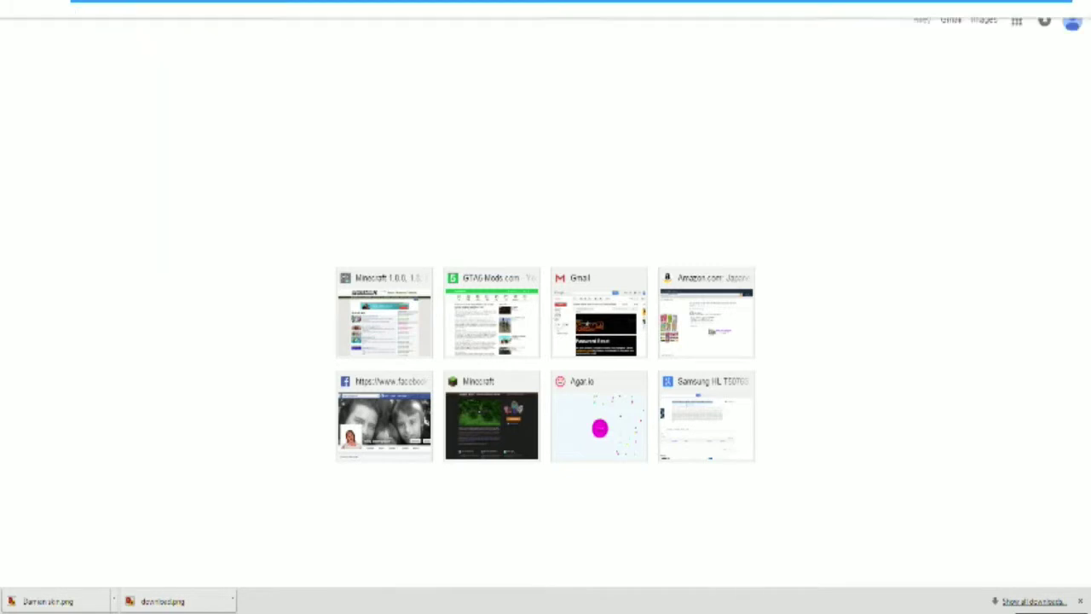
type("diamond")
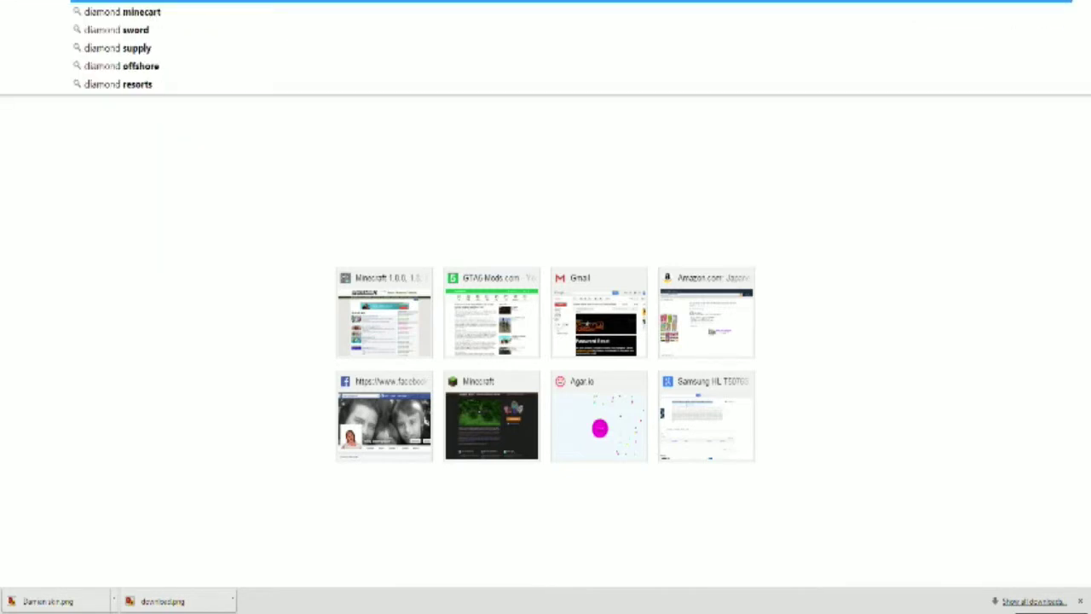
key("Down")
key("Down")
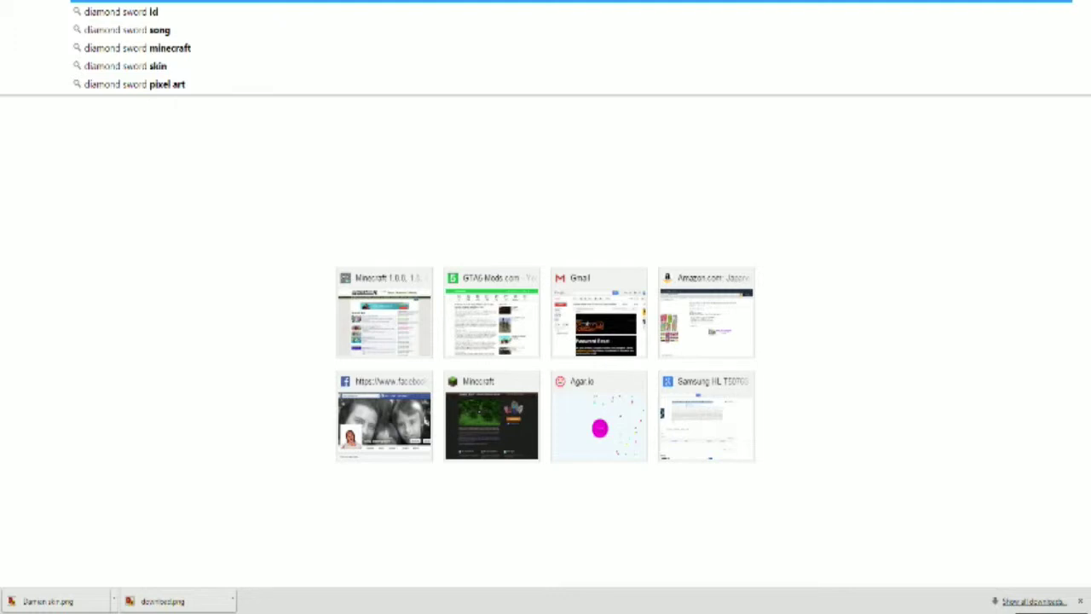
type("png")
key("Return")
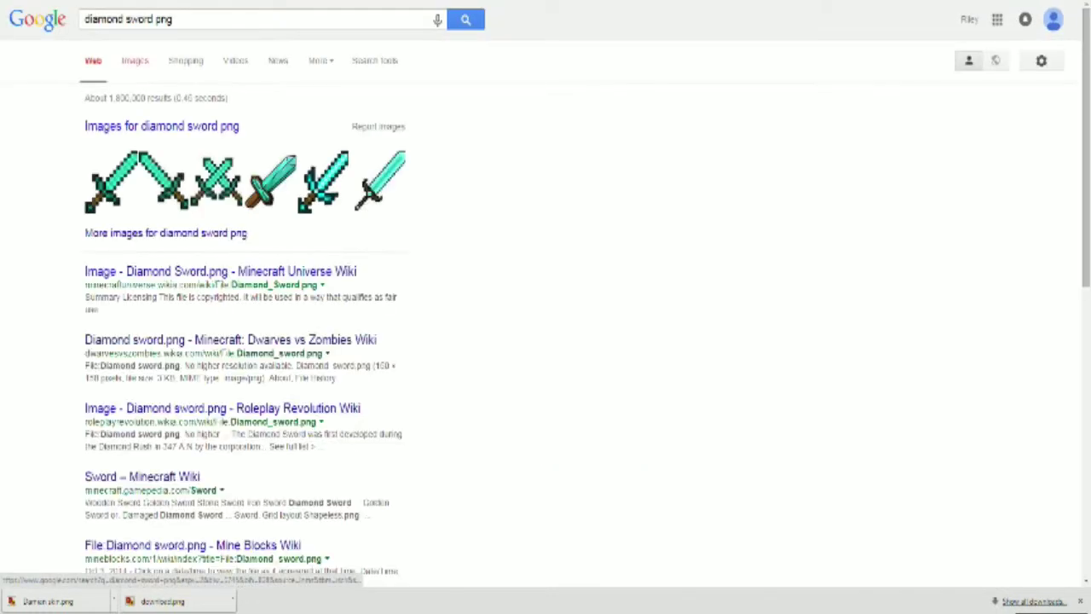
Step: Show the image results and open the preview of the crossed diamond swords with ornate hilts
left_click(135, 60)
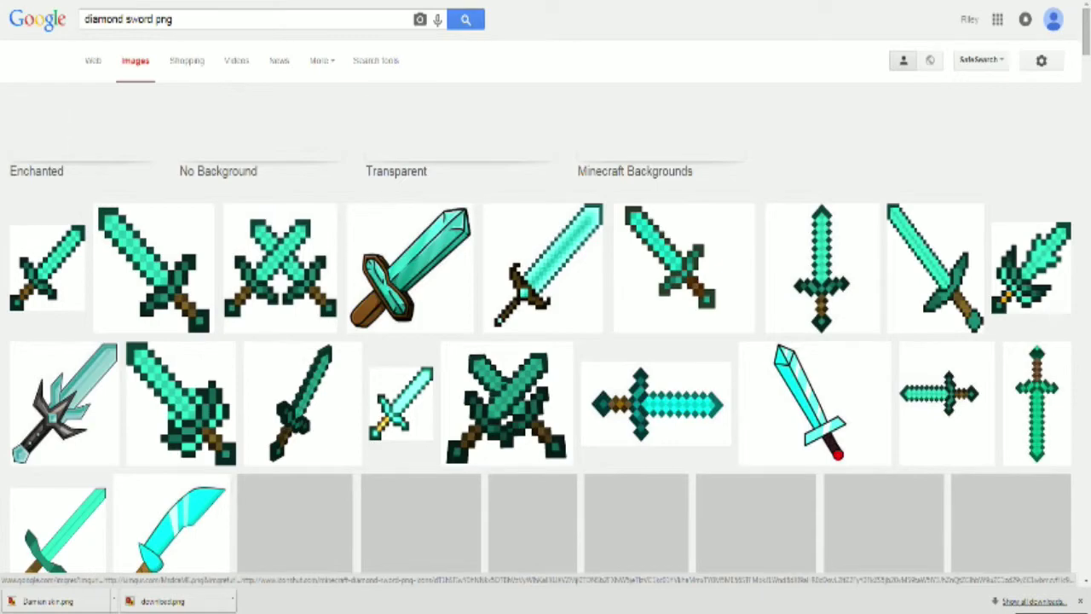
left_click(507, 401)
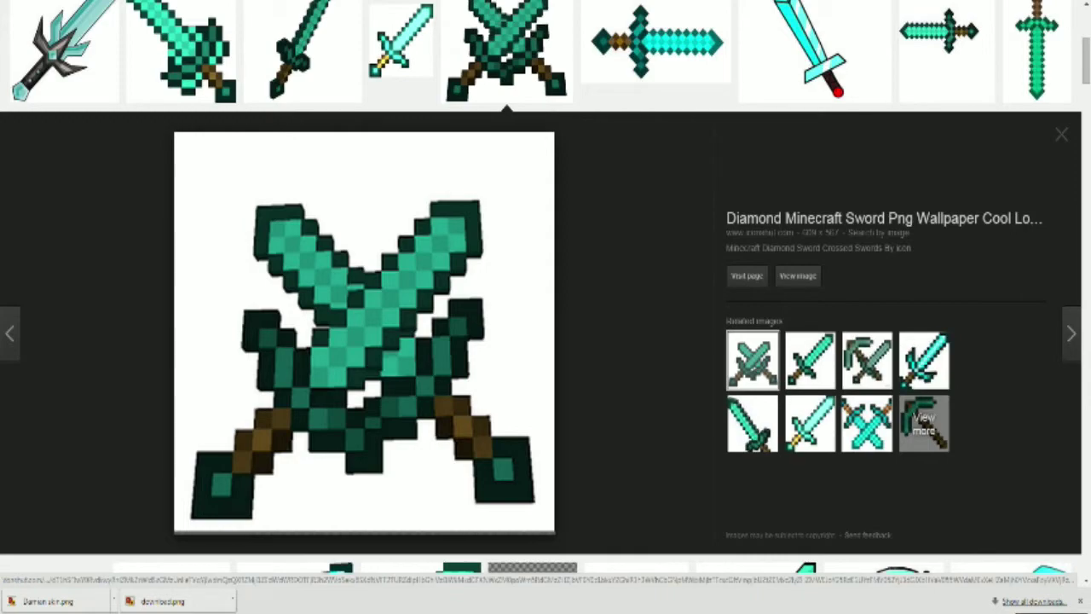
Step: Save the previewed crossed diamond swords image with the transparent background to the computer
scroll(507, 324, "up", 3)
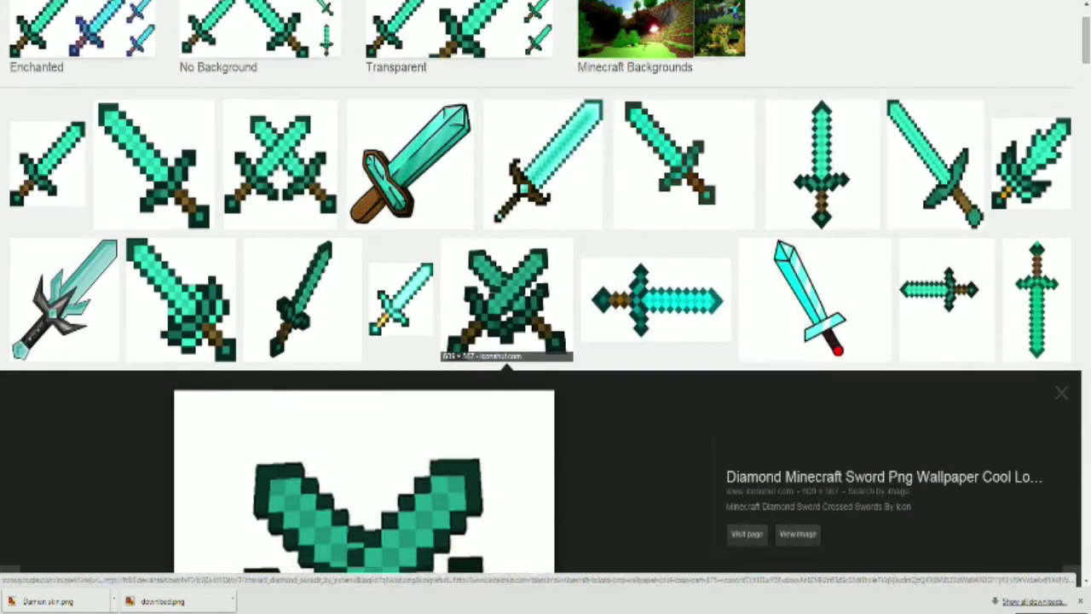
scroll(542, 256, "up", 1)
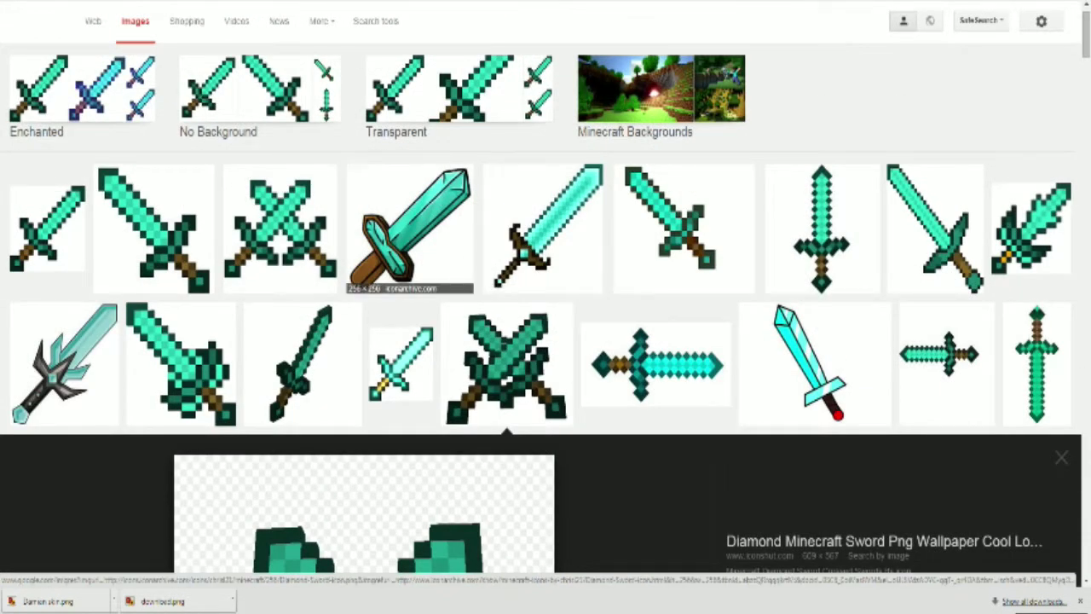
scroll(380, 284, "down", 5)
right_click(379, 284)
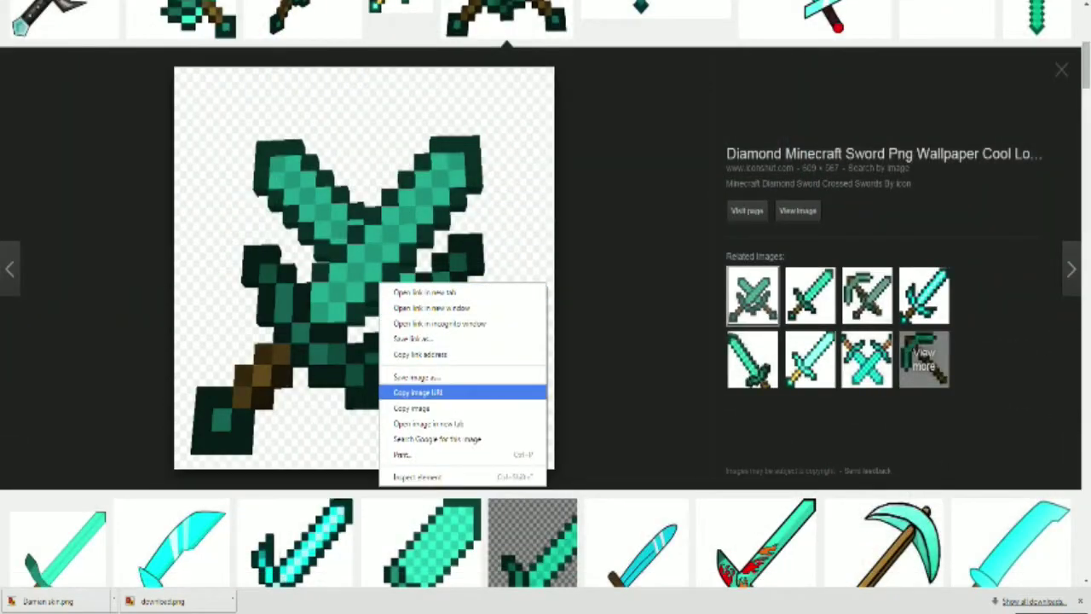
left_click(417, 376)
key("Return")
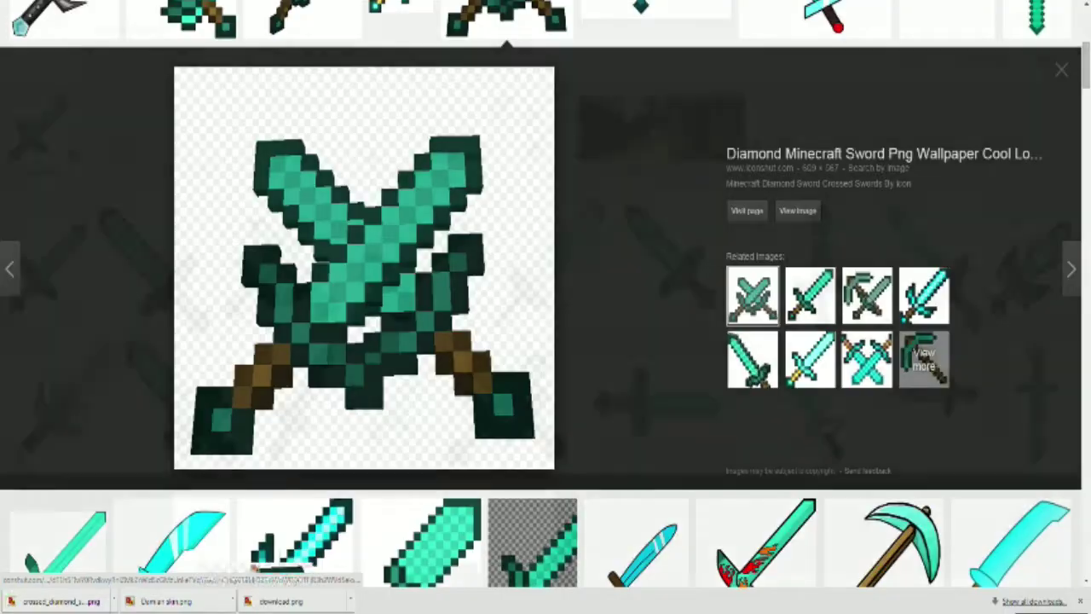
Step: Place the downloaded swords image in the Photoshop document, scaled down and centred on the dividing line beneath "V.S"
left_click_drag(256, 569, 291, 607)
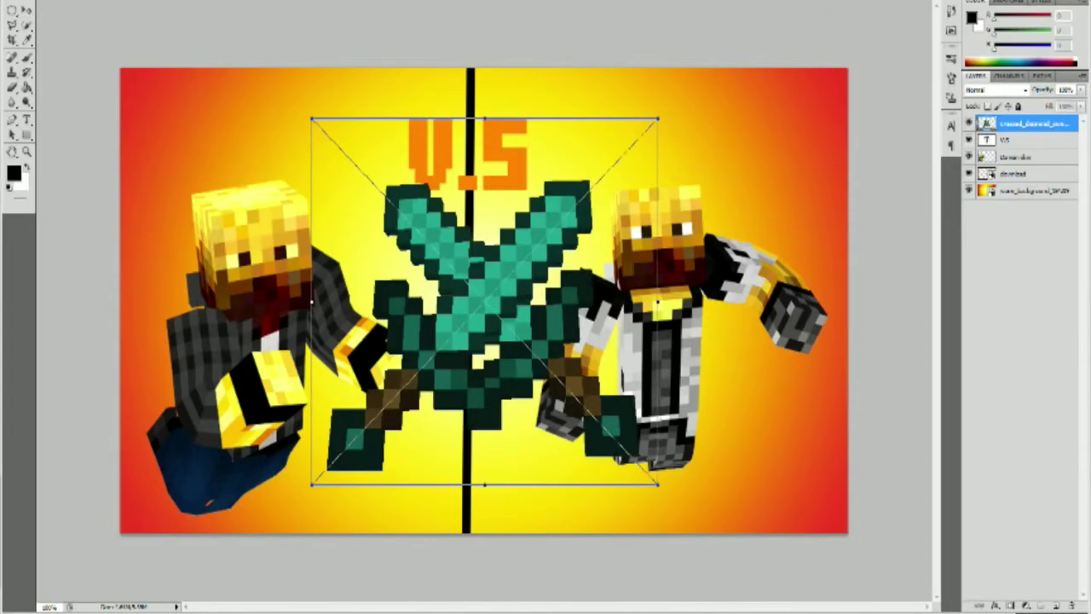
left_click_drag(484, 302, 476, 337)
left_click_drag(648, 155, 512, 300)
left_click_drag(417, 407, 479, 315)
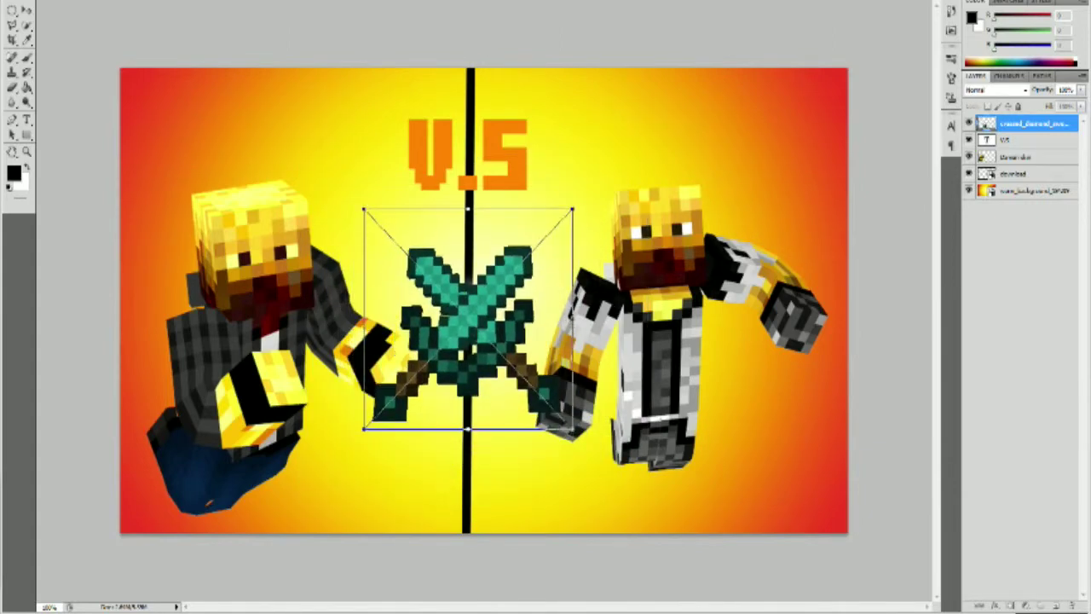
key("Return")
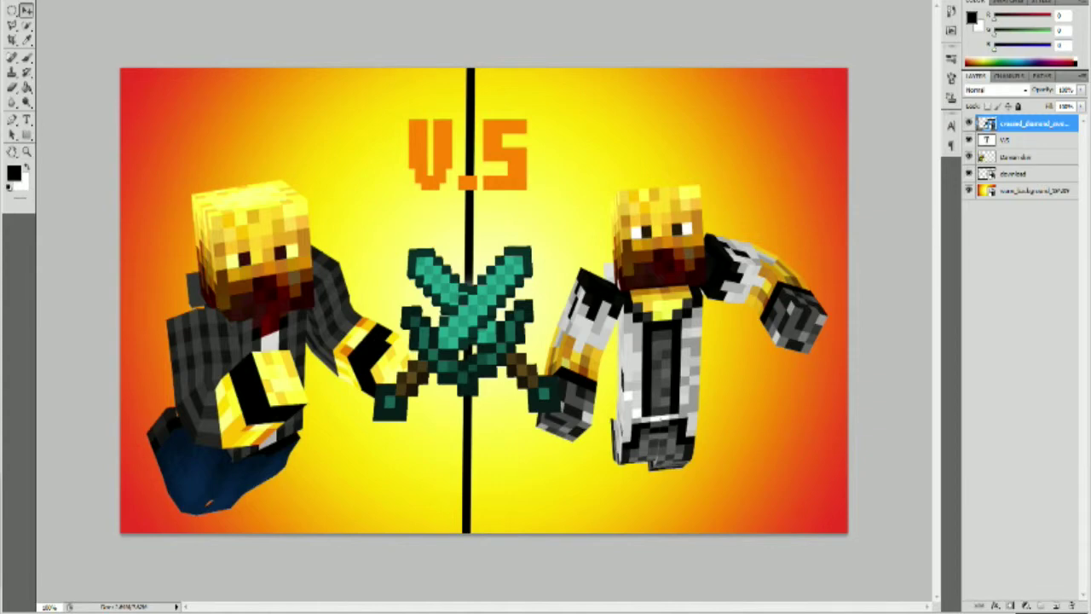
Step: Set the text colour to black, sampled from the dividing line, and start a new text layer above the left character
key("t")
left_click(337, 0)
left_click(471, 529)
key("Return")
left_click(171, 139)
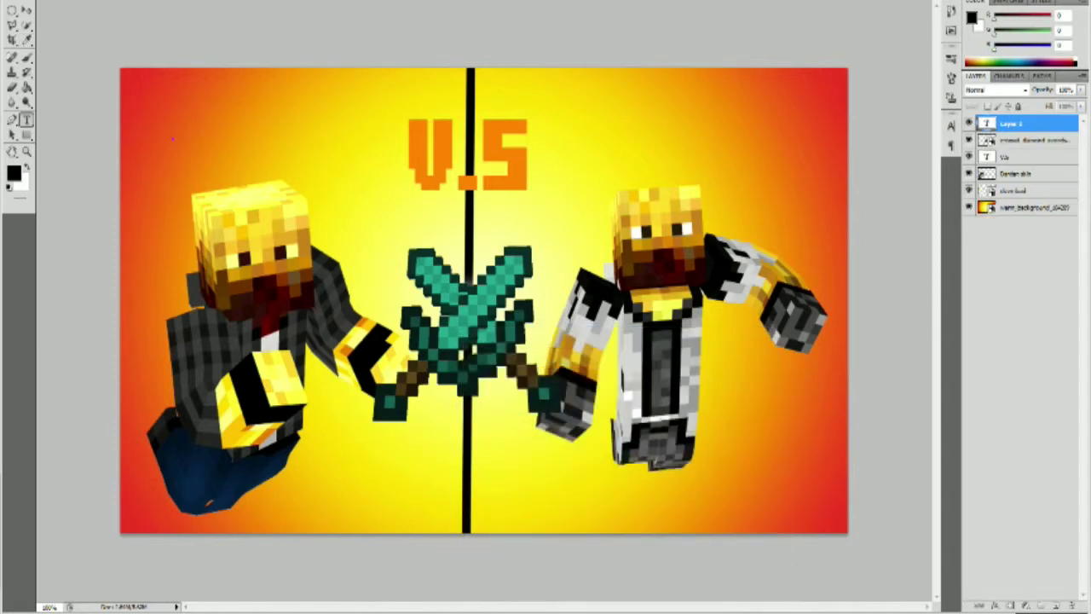
Step: Choose a text size for the new text layer above the left character
left_click(256, 1)
left_click(230, 52)
left_click(256, 1)
left_click(228, 137)
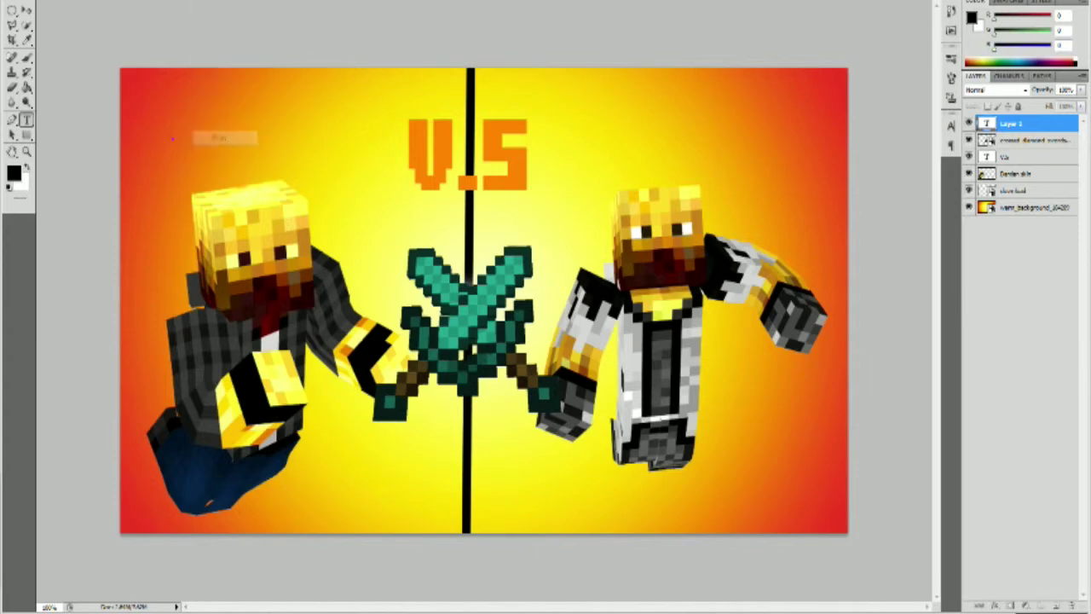
left_click(172, 132)
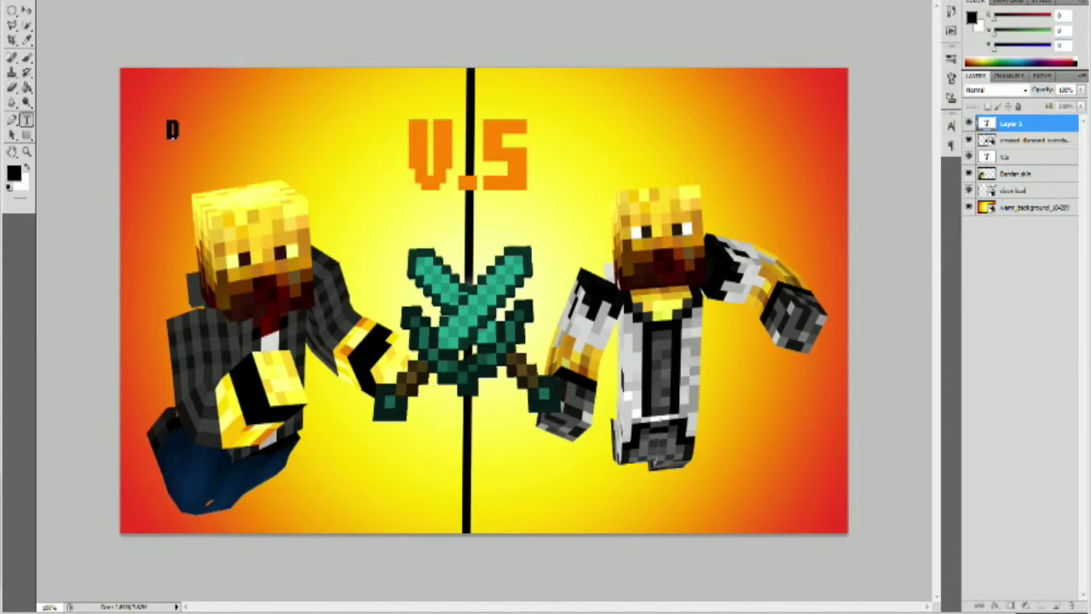
Step: Enter the left player's username in the same blocky Minecraft-style font as "V.S"
key("BackSpace")
left_click(147, 1)
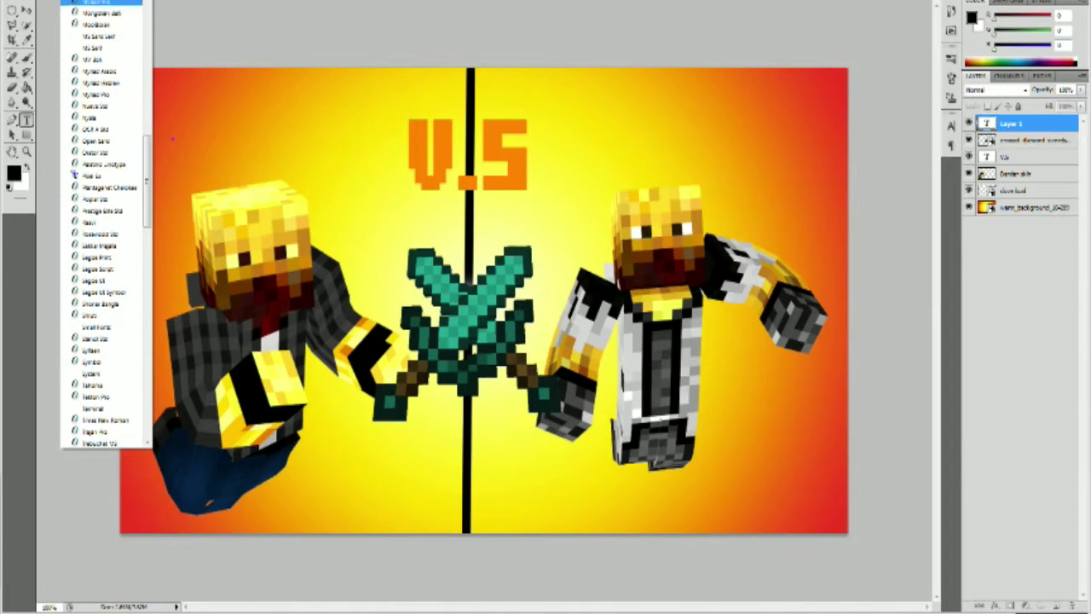
scroll(102, 36, "up", 3)
left_click_drag(146, 153, 147, 121)
scroll(102, 8, "down", 2)
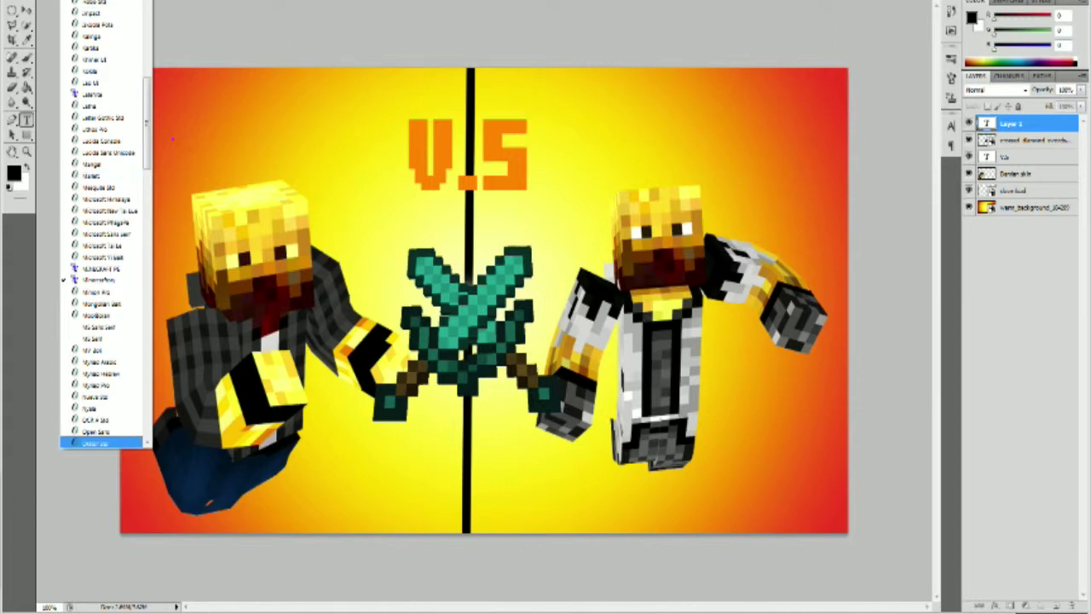
left_click(106, 199)
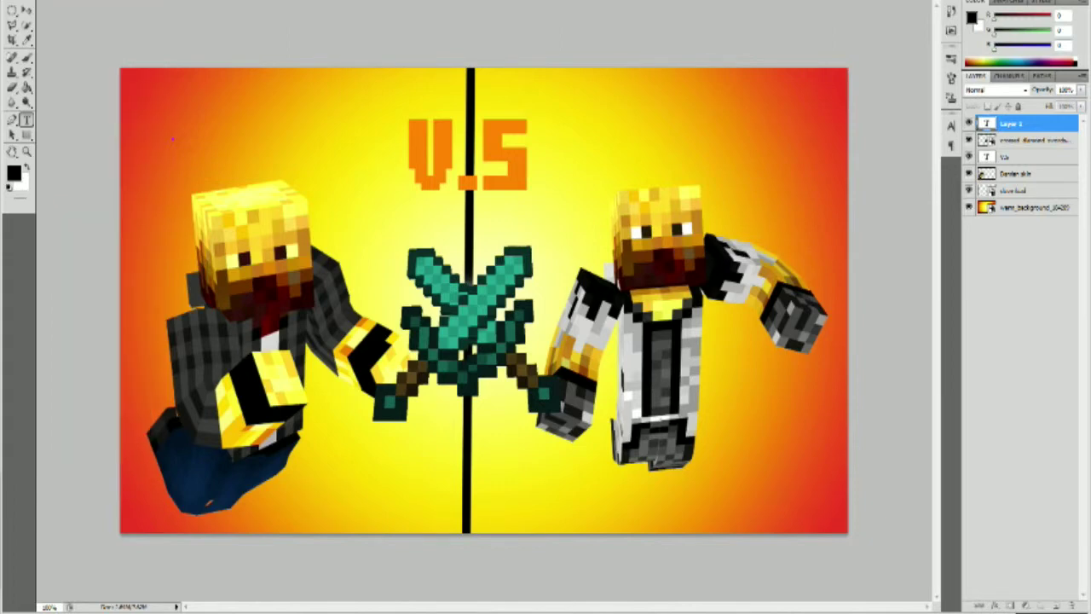
type("Dam")
type("ian")
type("4324")
left_click(27, 11)
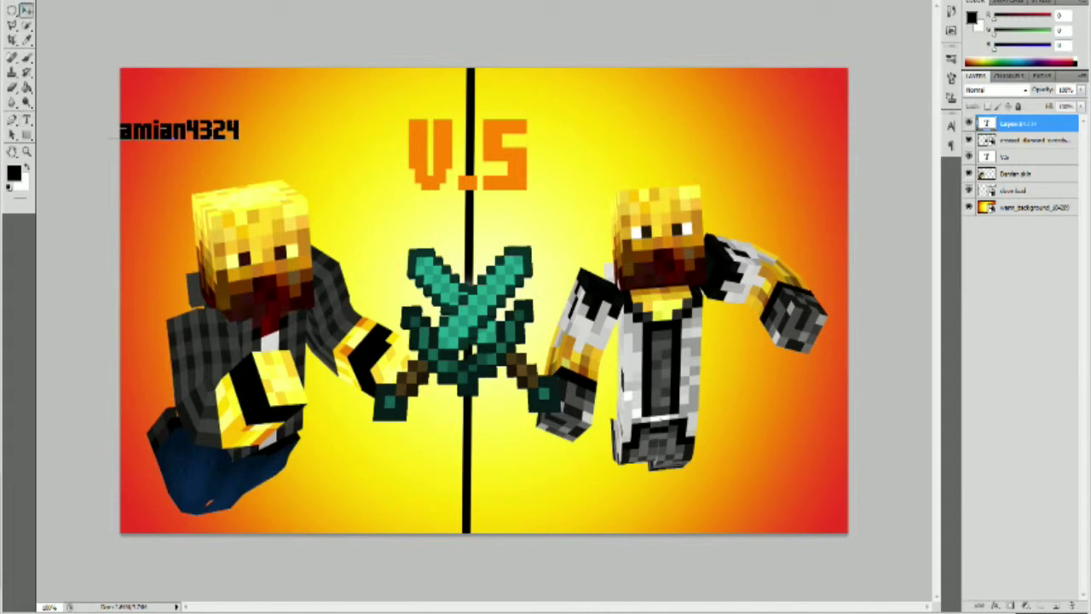
Step: Move the username text over the left character's head and tilt it slightly counterclockwise
left_click_drag(180, 131, 240, 145)
key("ctrl+t")
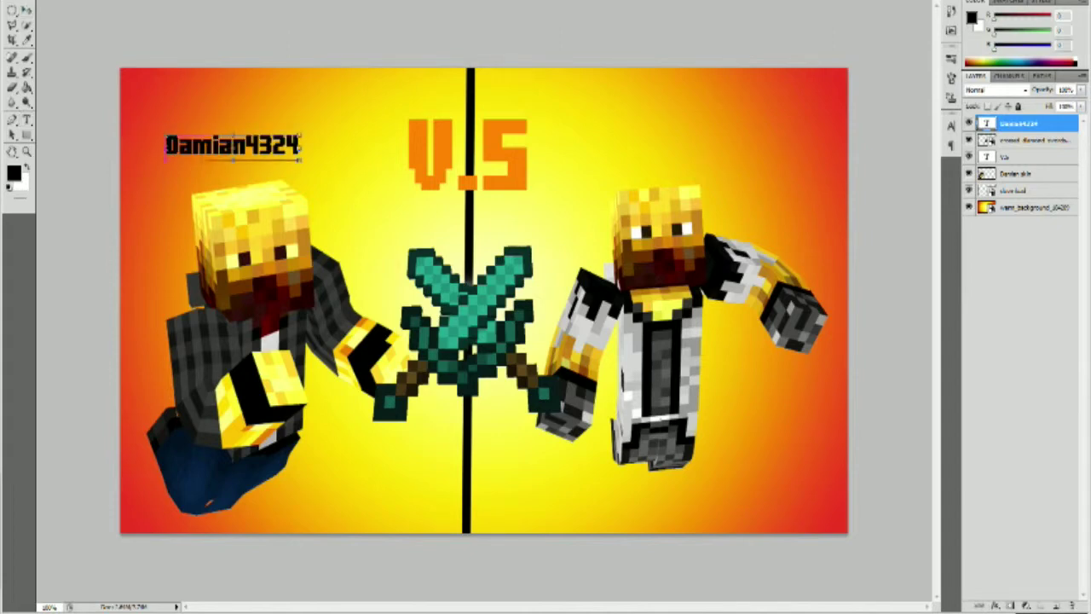
left_click_drag(309, 166, 310, 157)
key("Return")
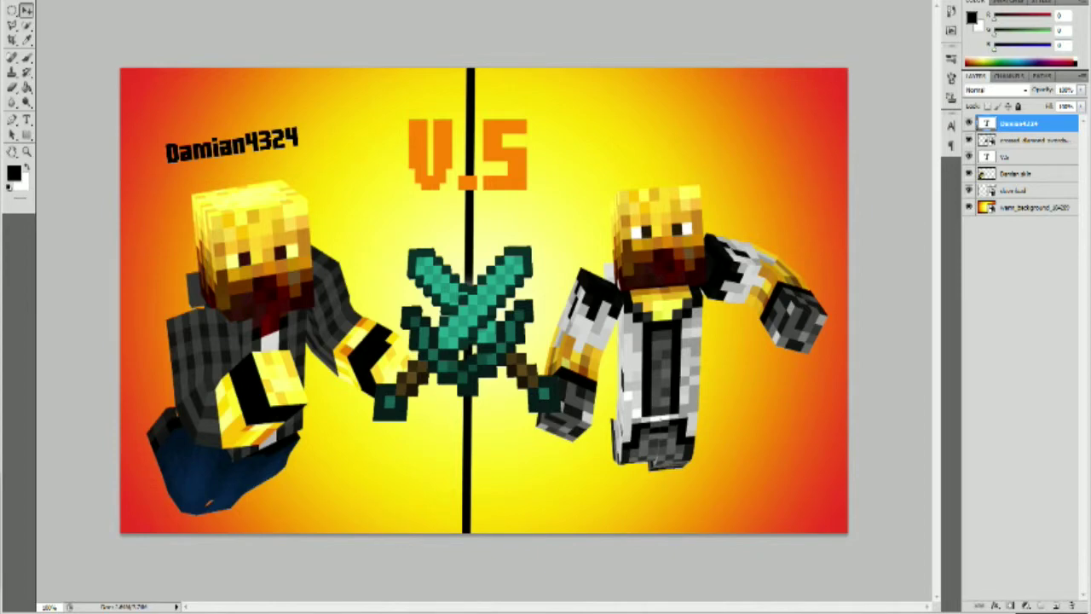
Step: Lower the left username's opacity to make it partly transparent and adjust its position above the left character
left_click(1080, 90)
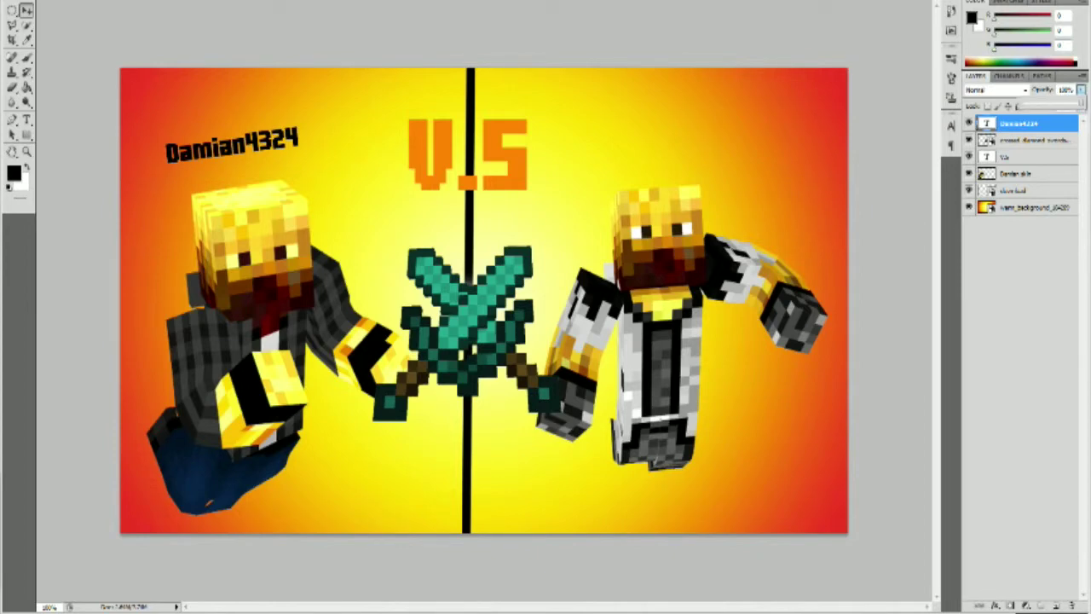
left_click_drag(1076, 103, 1054, 103)
left_click(232, 146)
left_click_drag(232, 145, 244, 148)
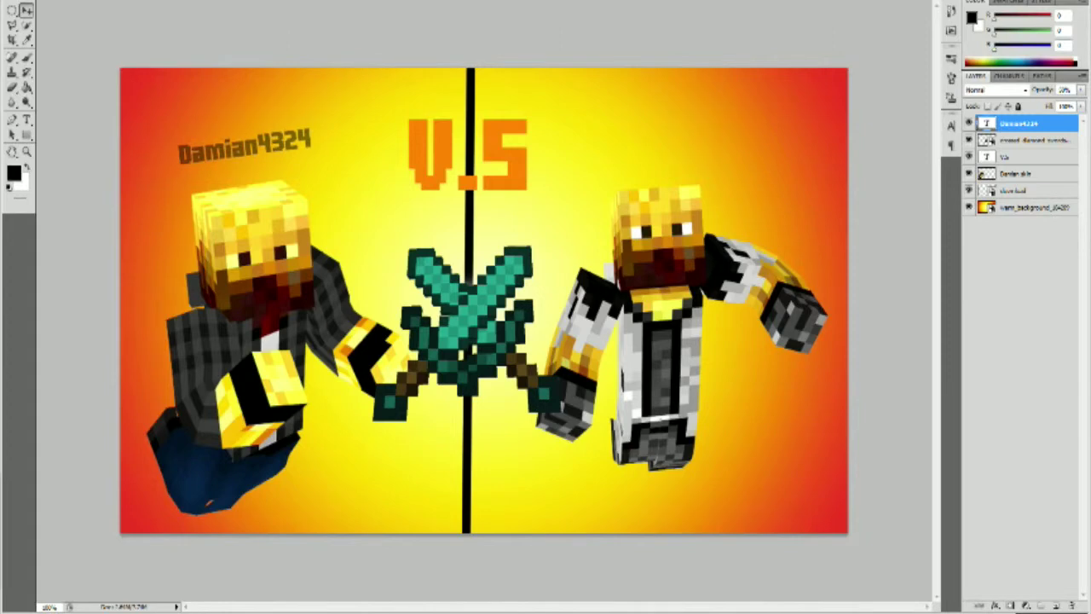
left_click_drag(245, 146, 238, 146)
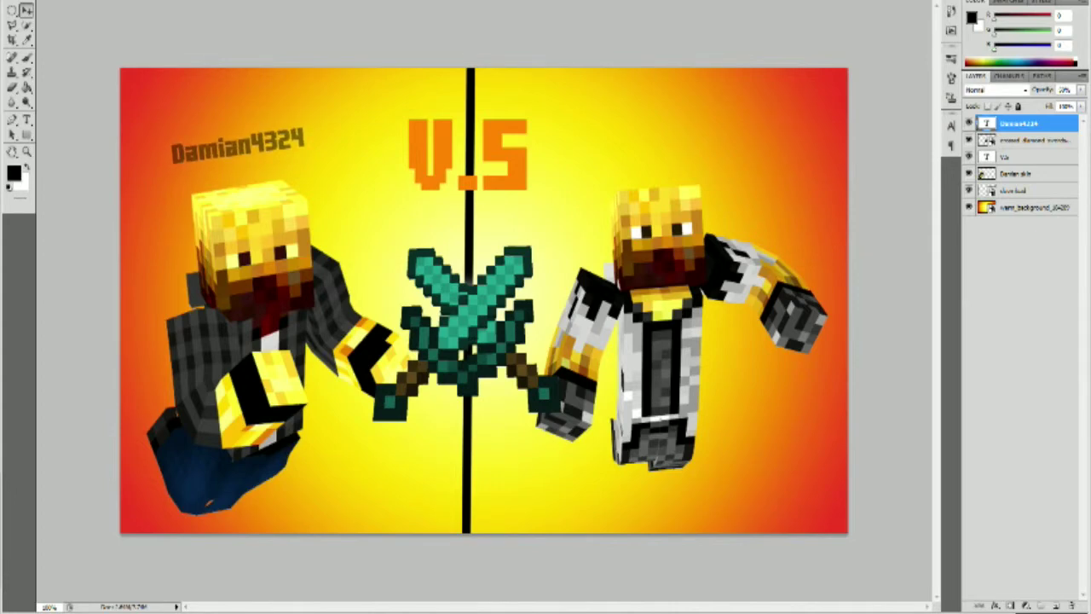
Step: Add a black text layer reading "BlazeItUpGaming" above the right character
key("t")
left_click(605, 139)
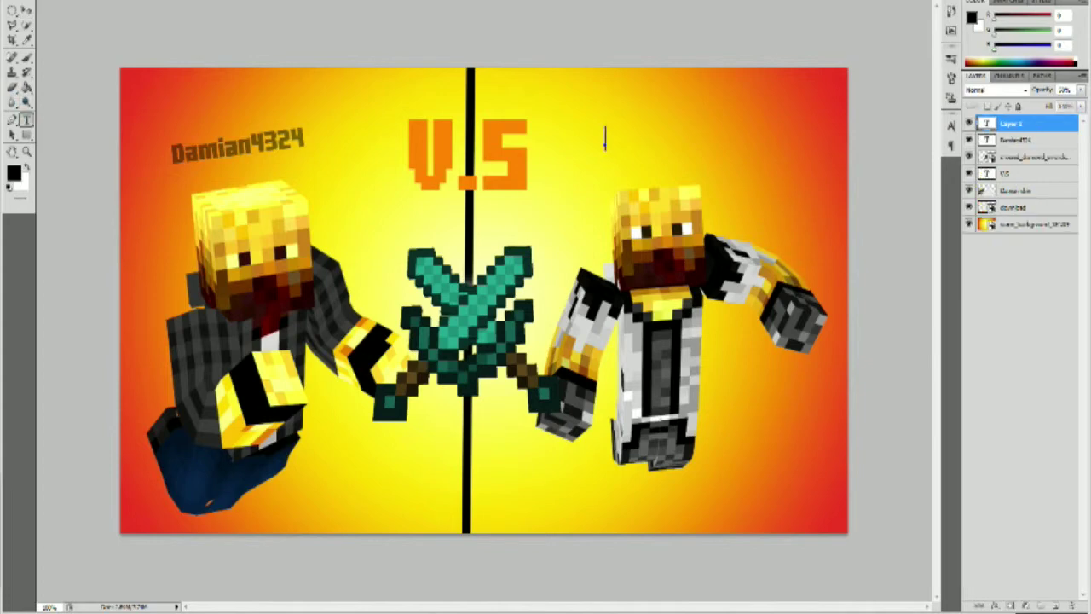
type("Blaze")
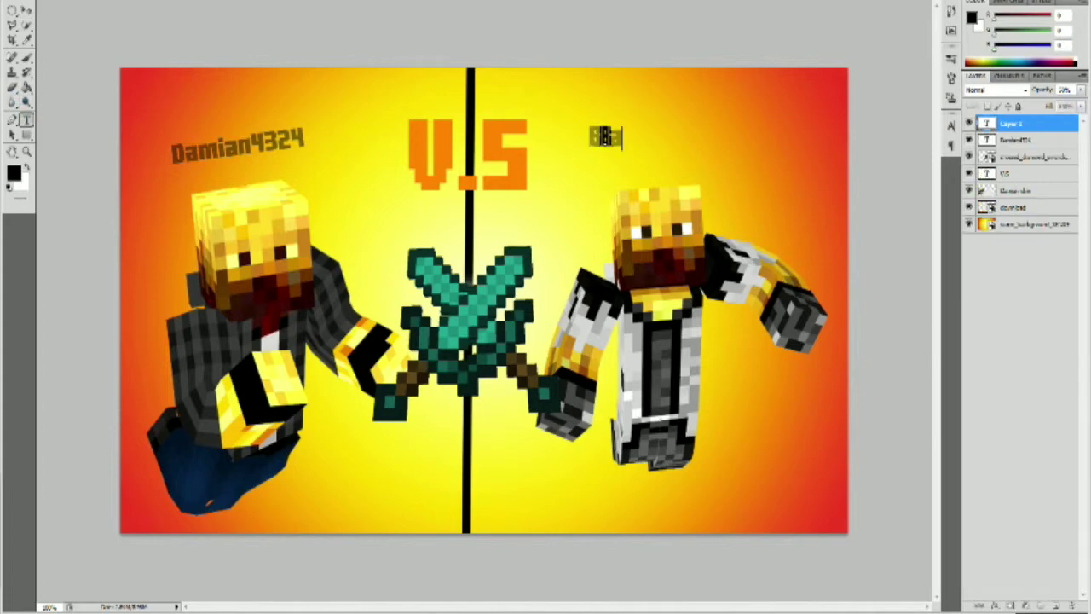
type("It")
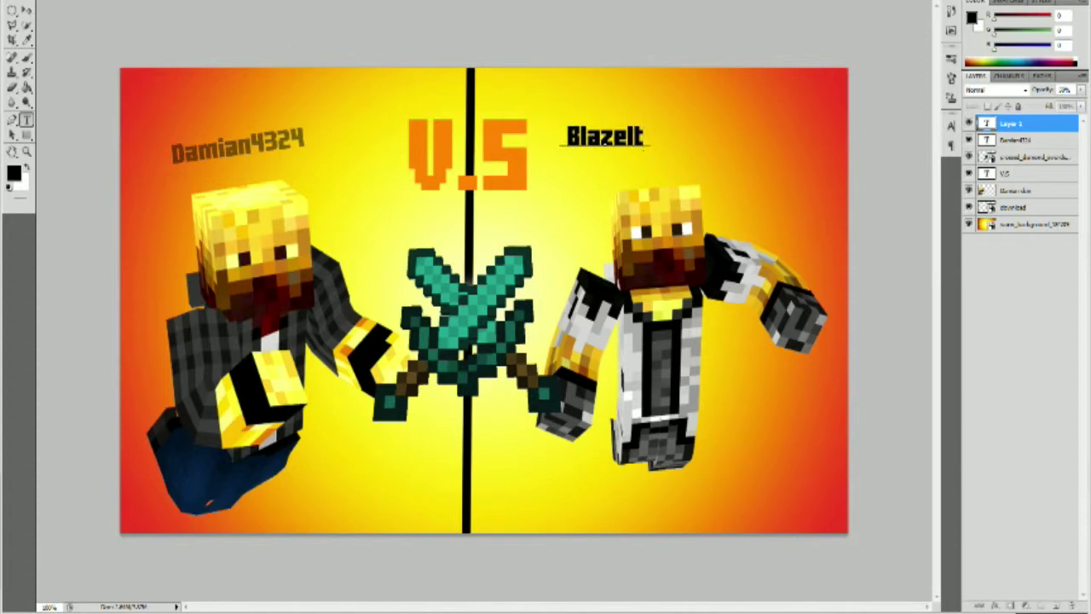
type("UpGaming")
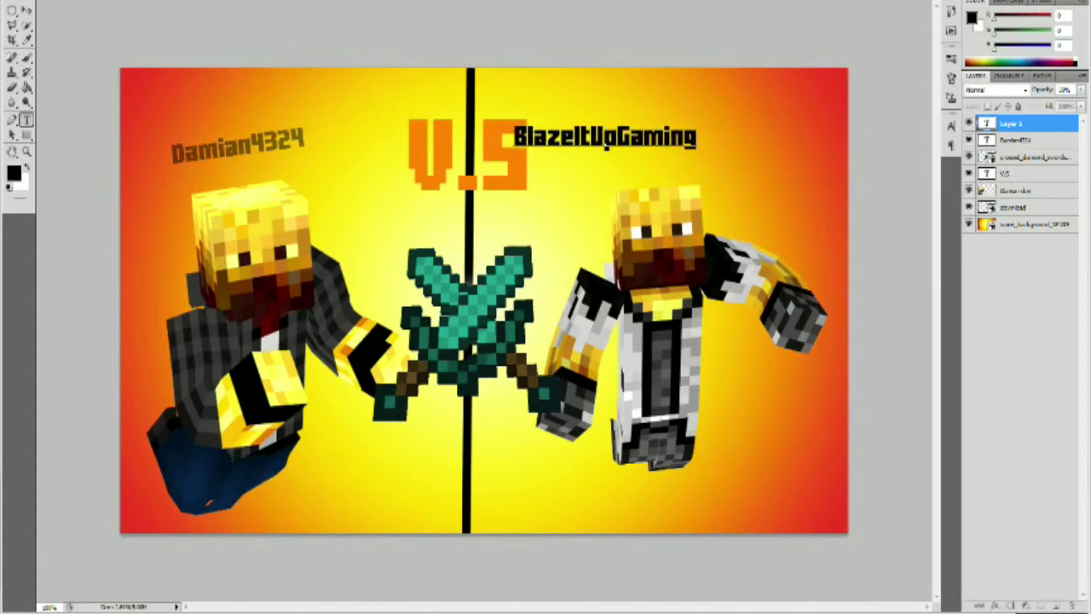
left_click(27, 11)
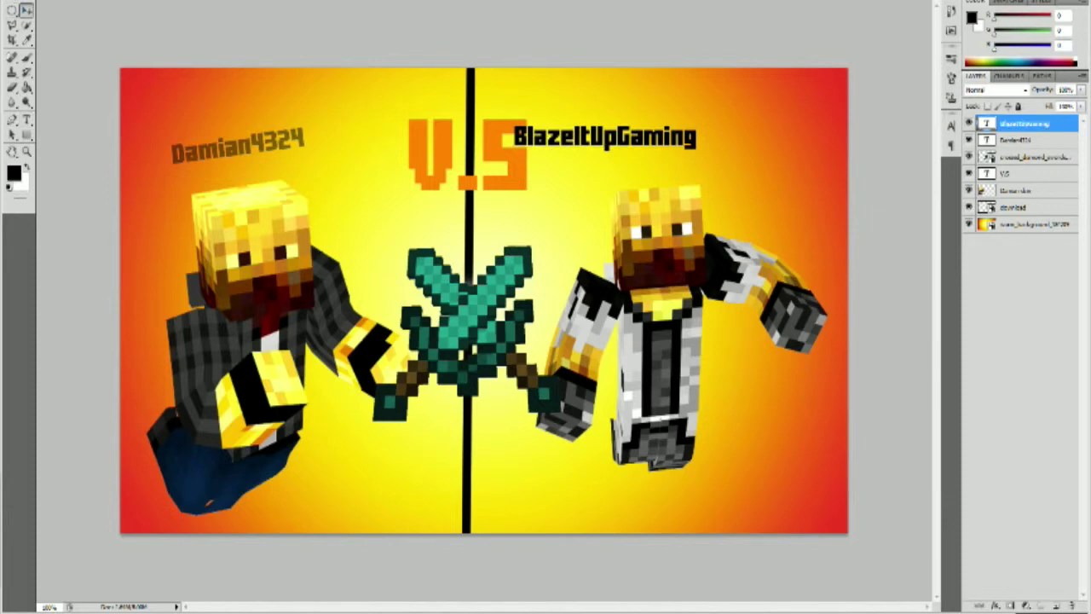
Step: Move "BlazeItUpGaming" clear of the "V.S" text, over the right character's head, and tilt it slightly counterclockwise
left_click_drag(605, 137, 654, 151)
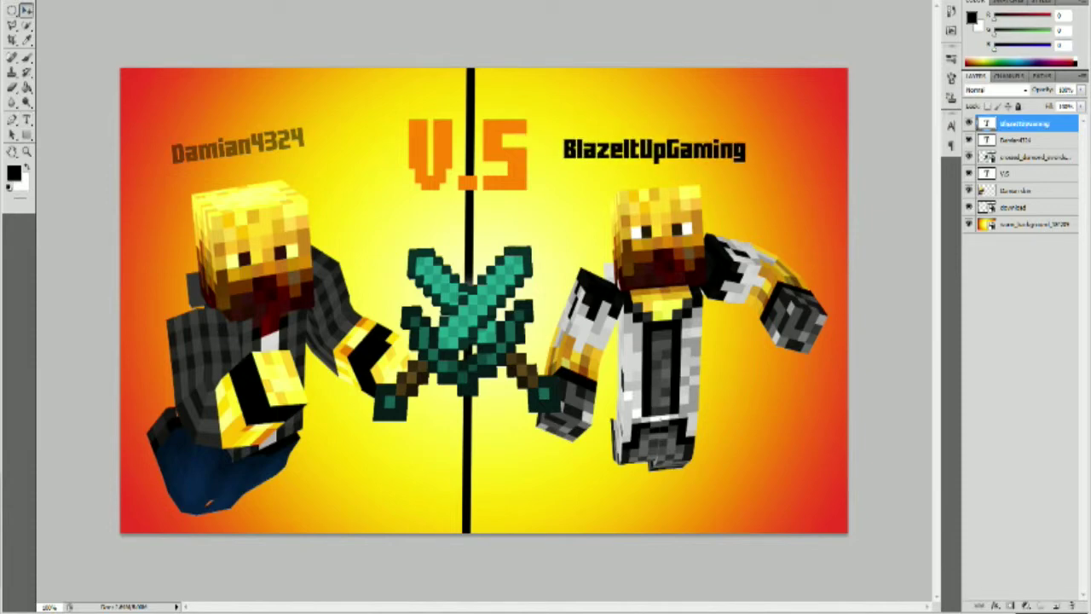
key("ctrl+t")
key("Return")
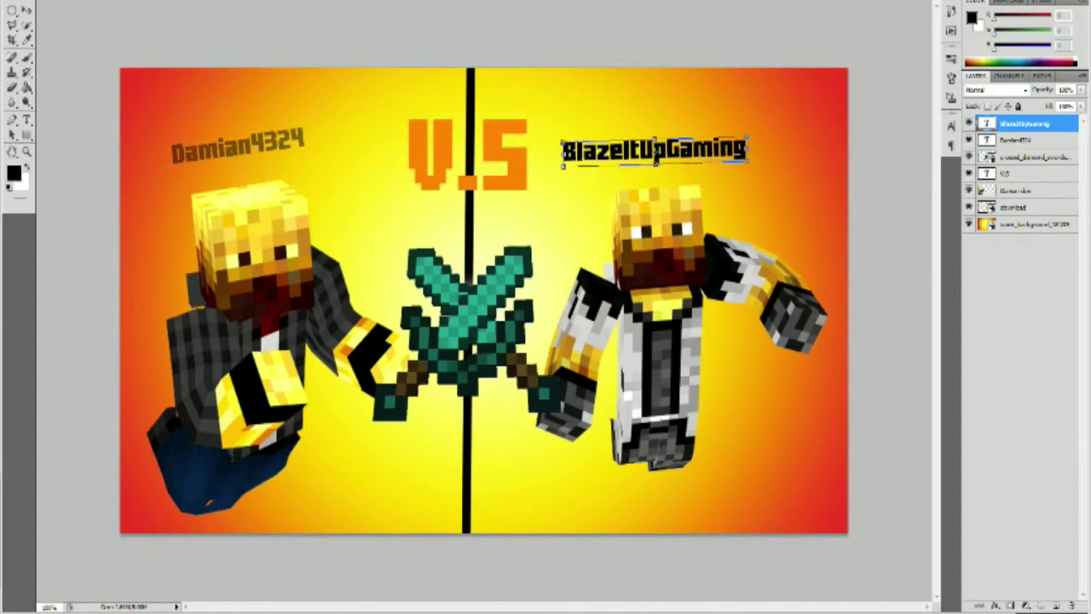
Step: Lower the "BlazeItUpGaming" layer's opacity to match the semi-transparent left username
left_click(1081, 90)
left_click_drag(1081, 103, 1052, 102)
key("Return")
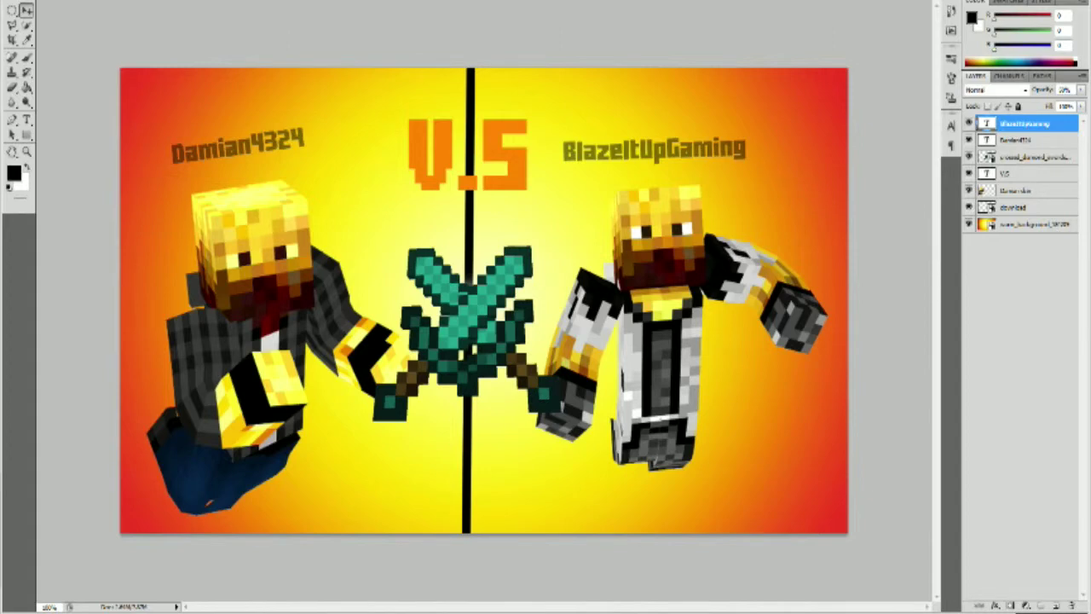
Step: Delete the warm gradient background layer and undo the deletion
left_click(1033, 225)
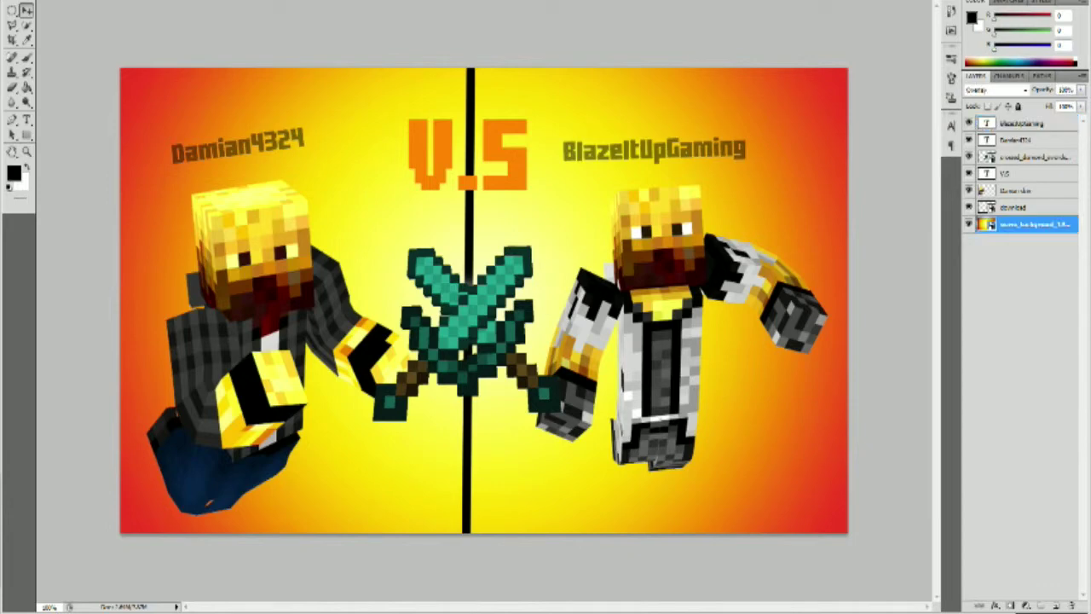
key("Delete")
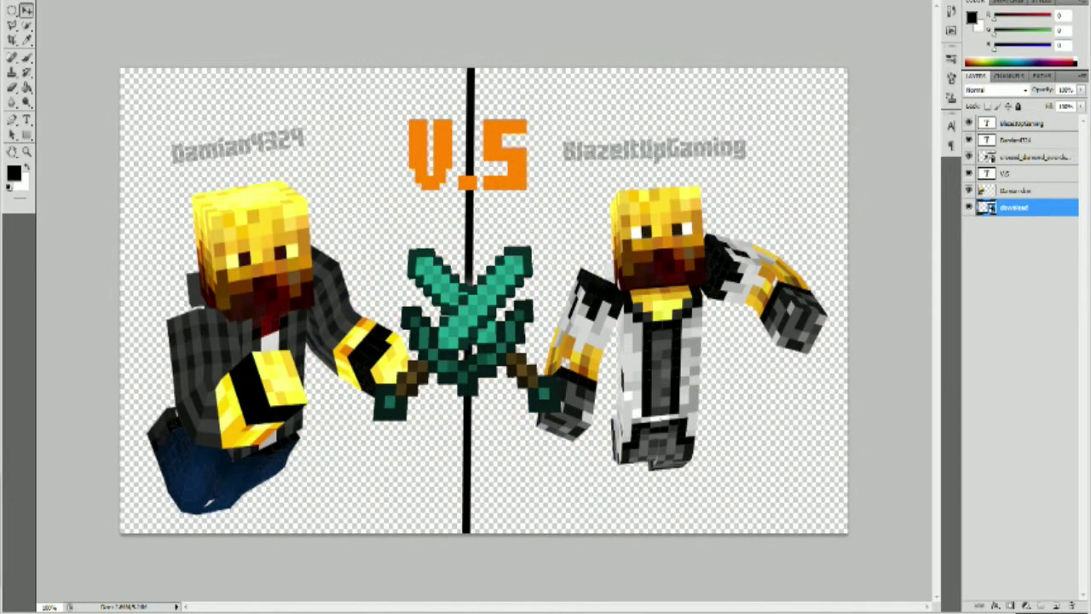
key("ctrl+z")
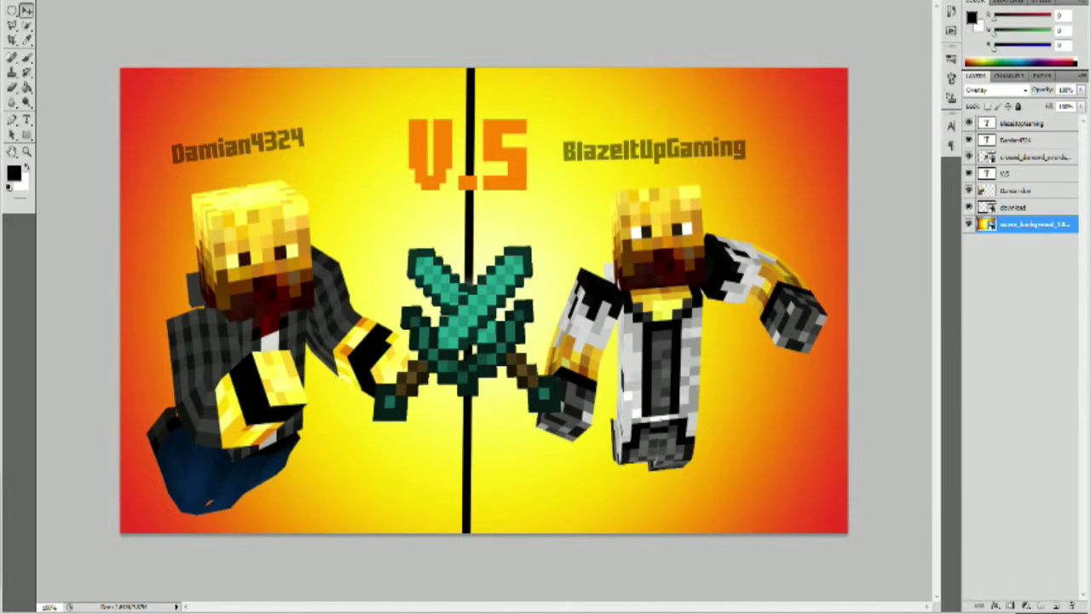
Step: Nudge the "V.S" text slightly downward along the dividing line
left_click_drag(503, 155, 502, 162)
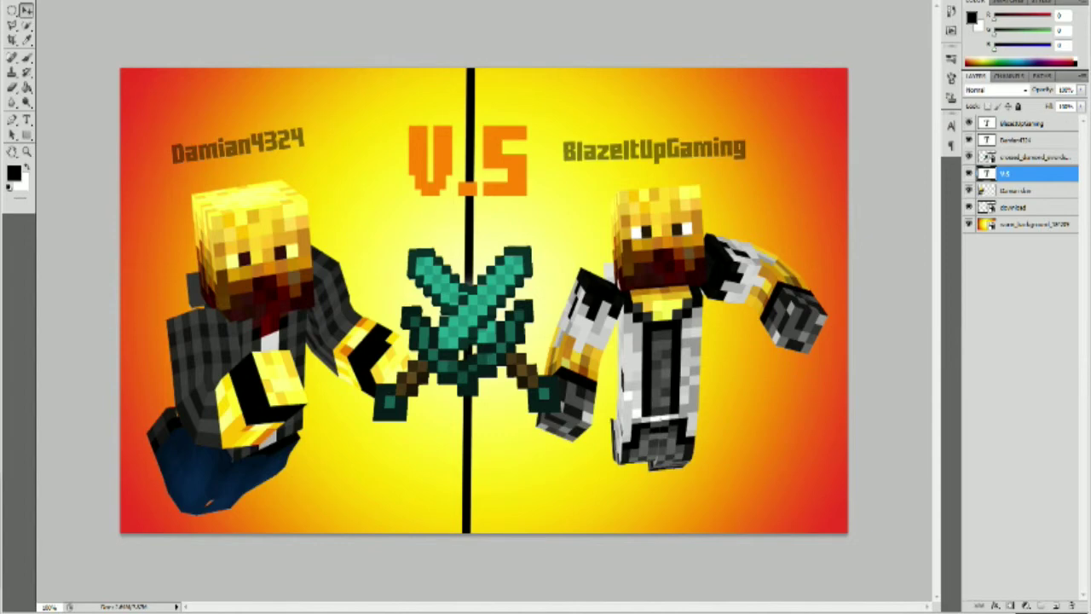
Step: Save a PNG copy of the image to the Desktop as "Tutorial Thumbnail" with interlacing set to None
left_click(36, 1)
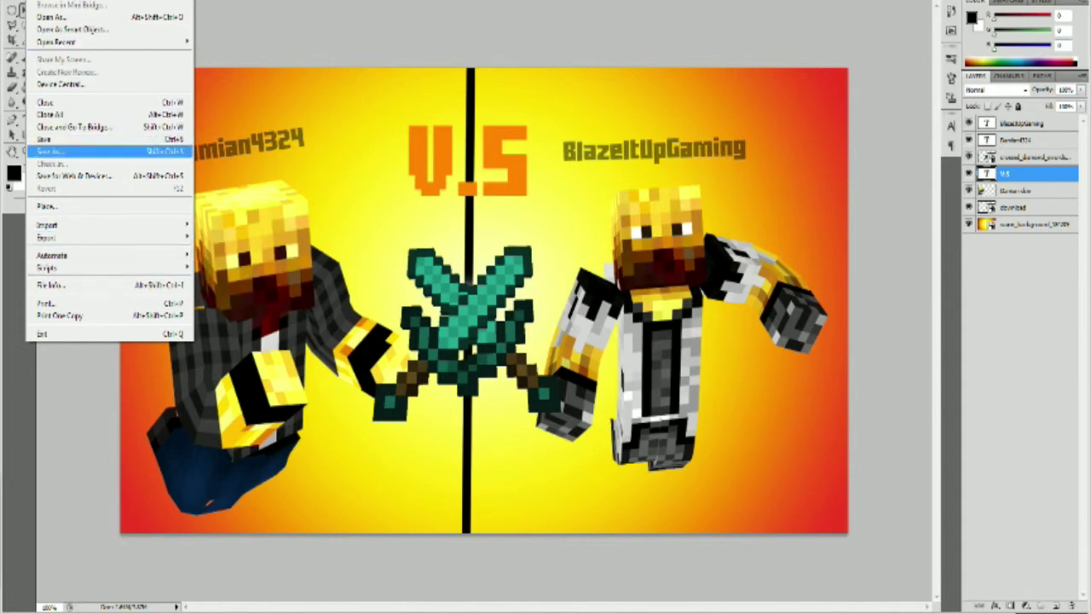
key("Return")
key("BackSpace")
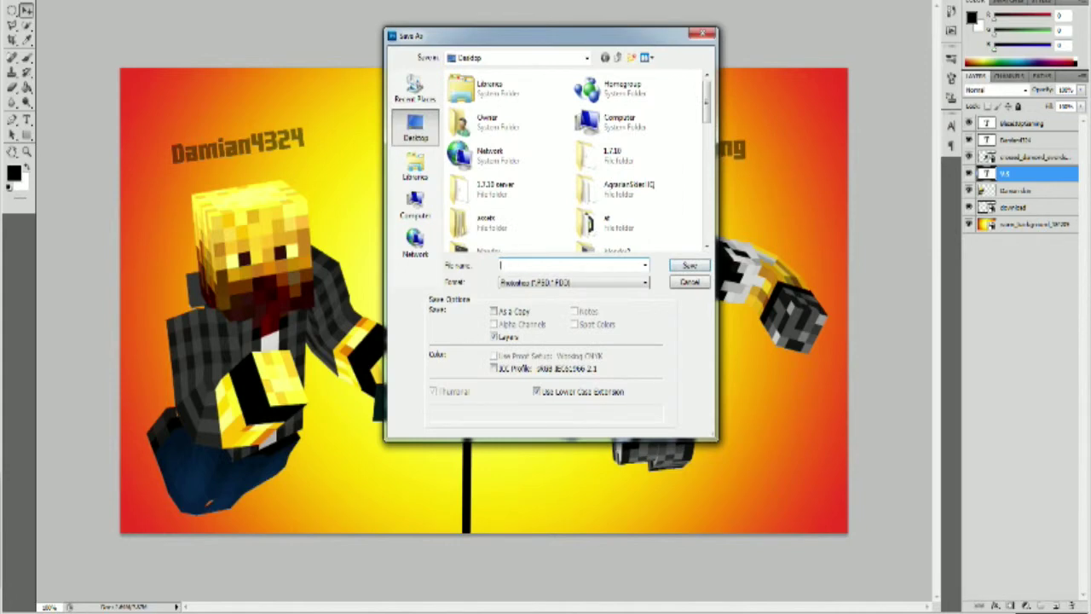
type("T")
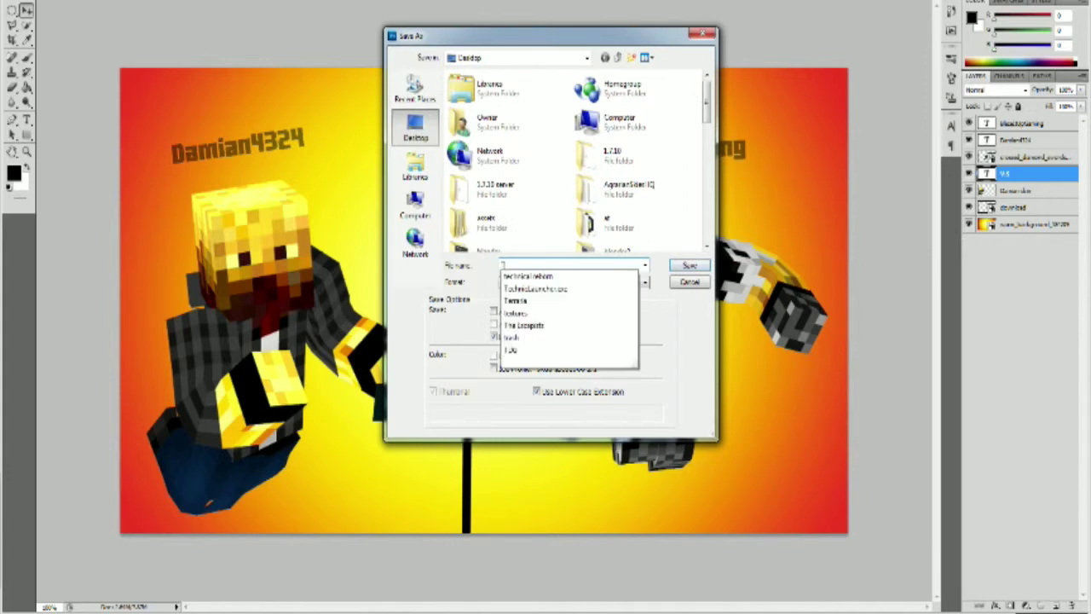
type("utori")
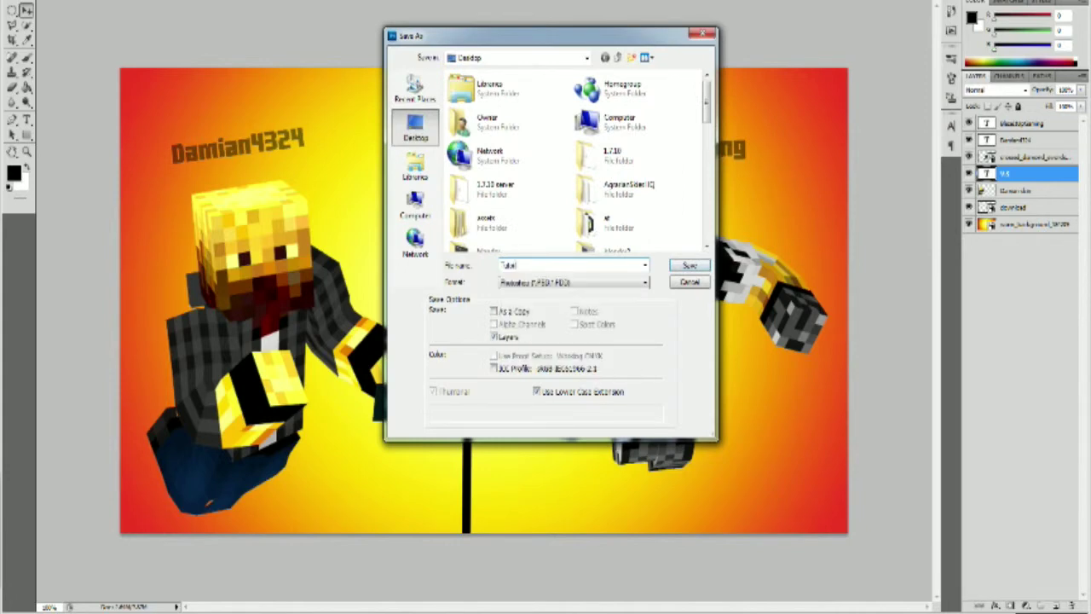
type("al  Thumbnails")
left_click(574, 282)
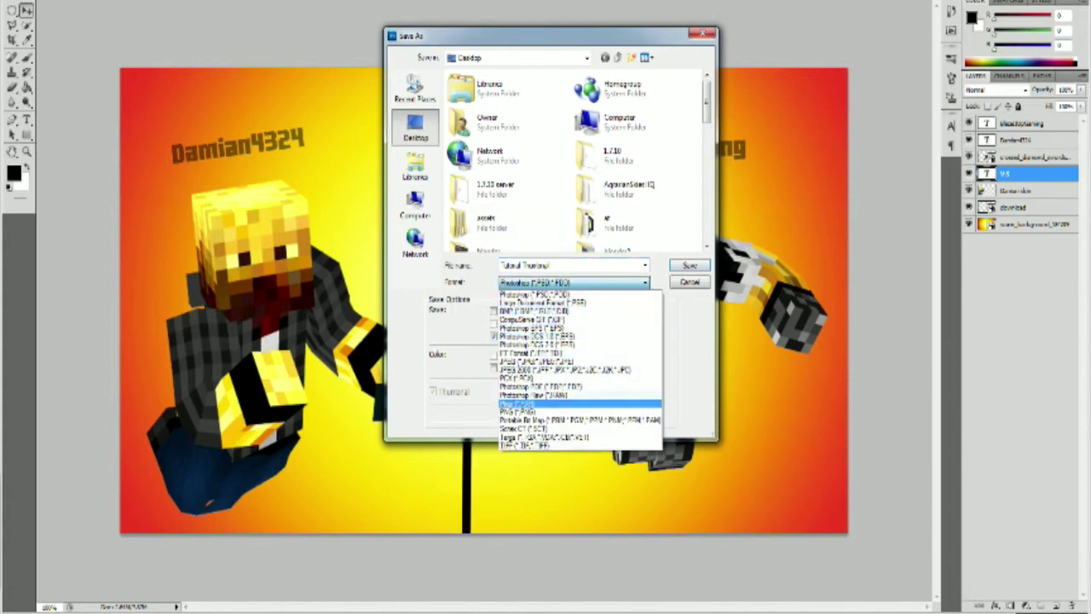
left_click(537, 411)
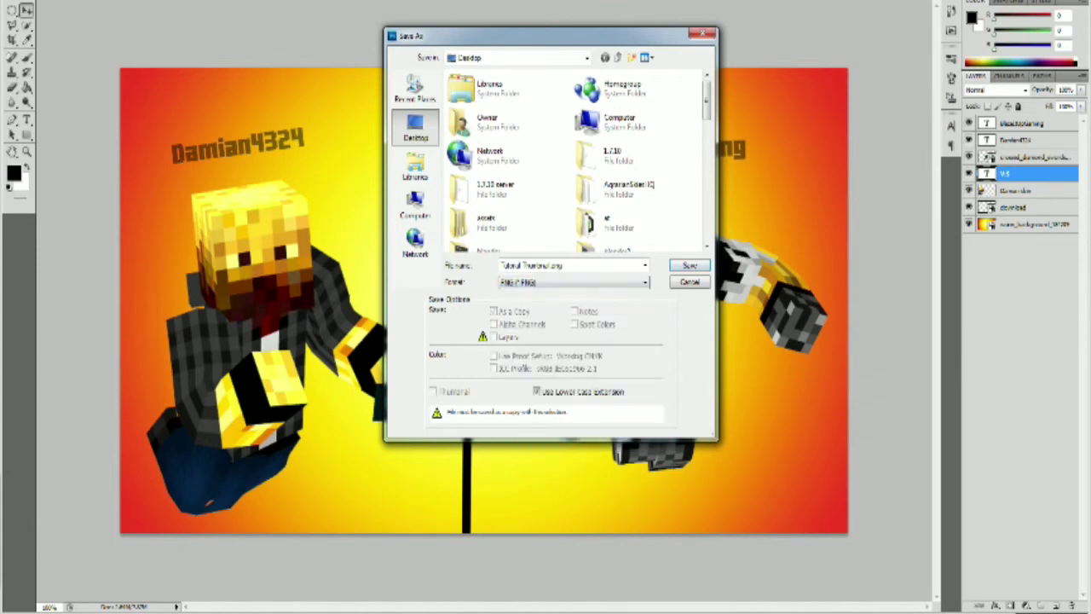
left_click(689, 265)
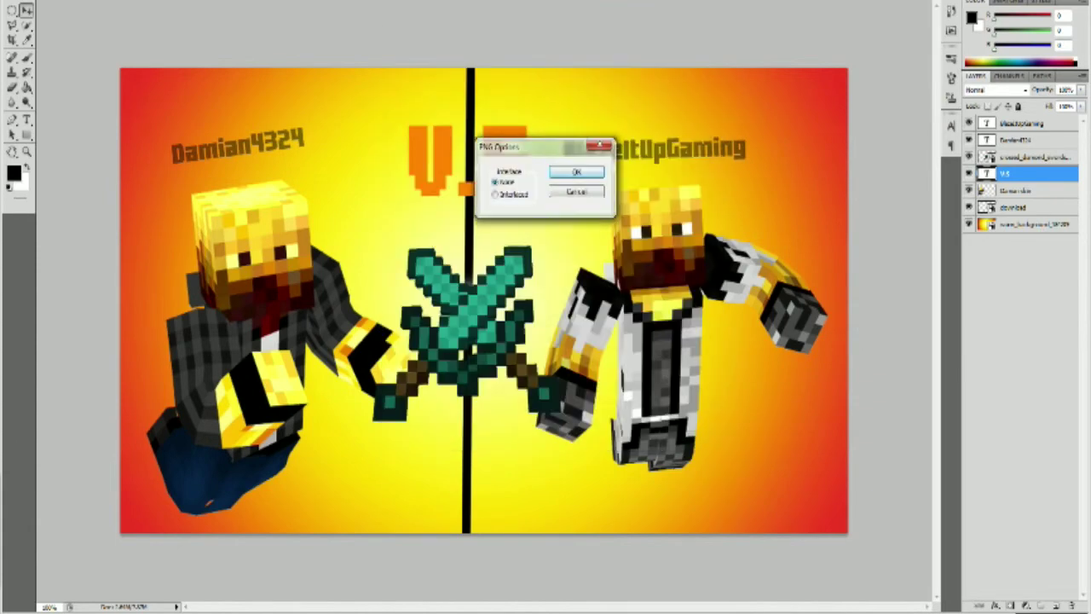
left_click(576, 172)
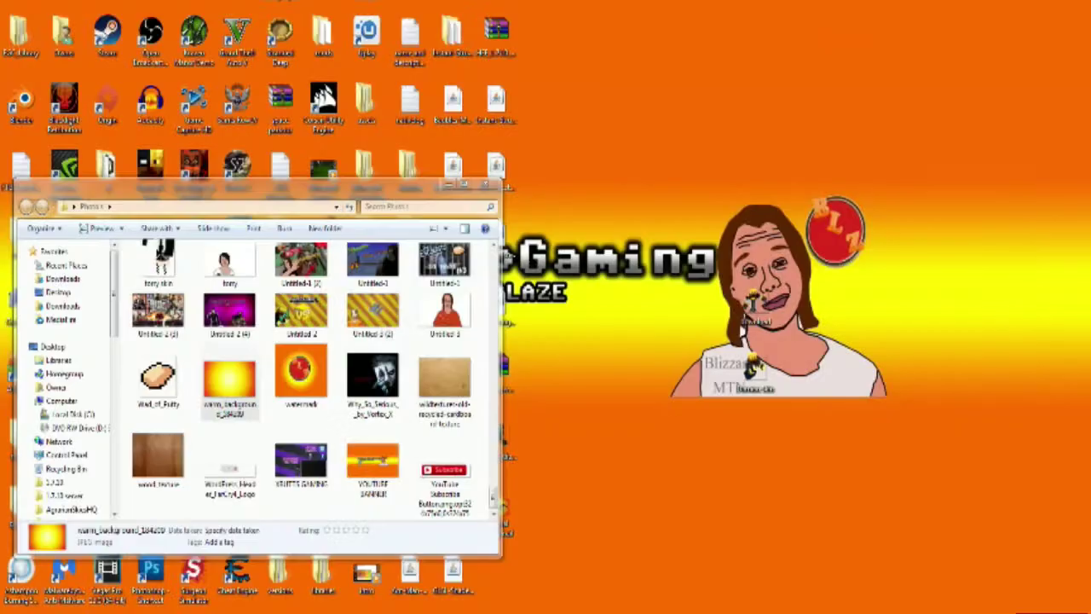
Step: Close the photos folder window and view the saved Tutorial Thumbnail image from the desktop
left_click(487, 184)
left_click_drag(496, 511, 842, 309)
double_click(840, 311)
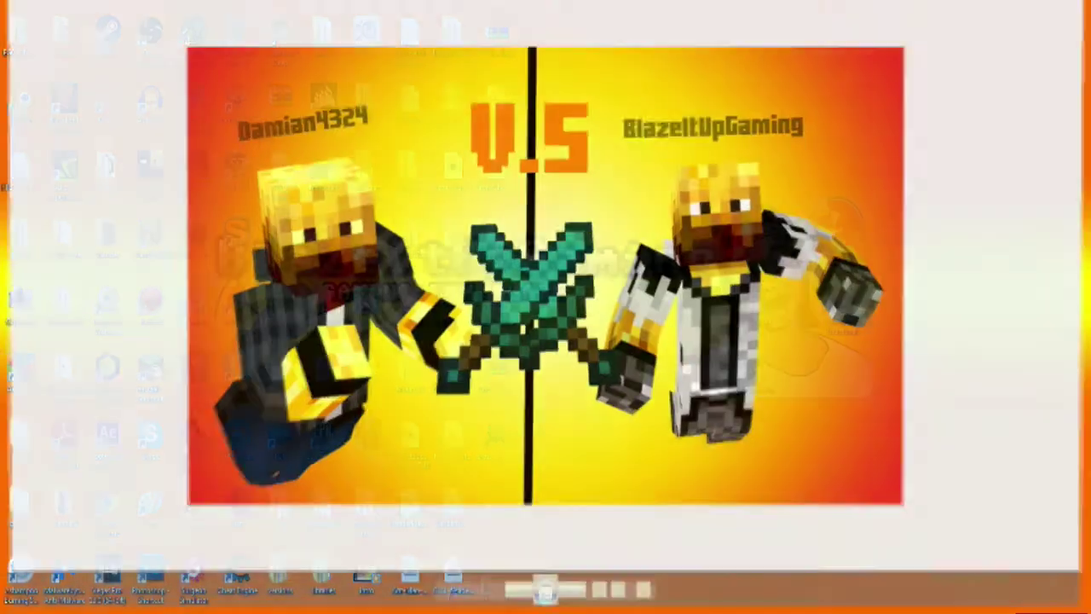
left_click(1075, 3)
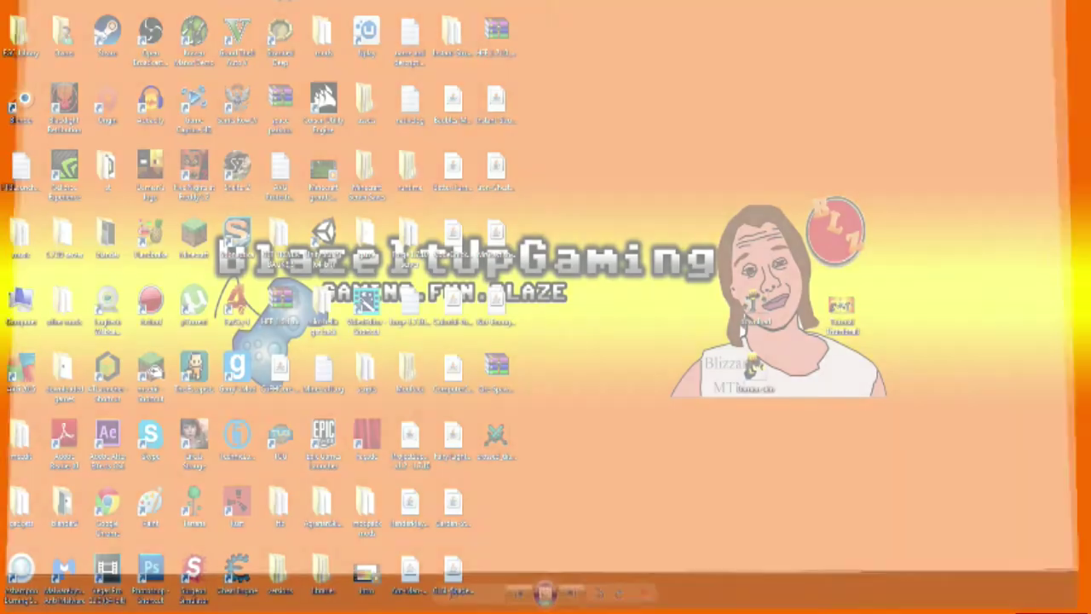
Step: Move the two character images and the crossed diamond swords image into the first desktop folder, and place Tutorial Thumbnail alone in the open desktop area
left_click_drag(841, 307, 548, 200)
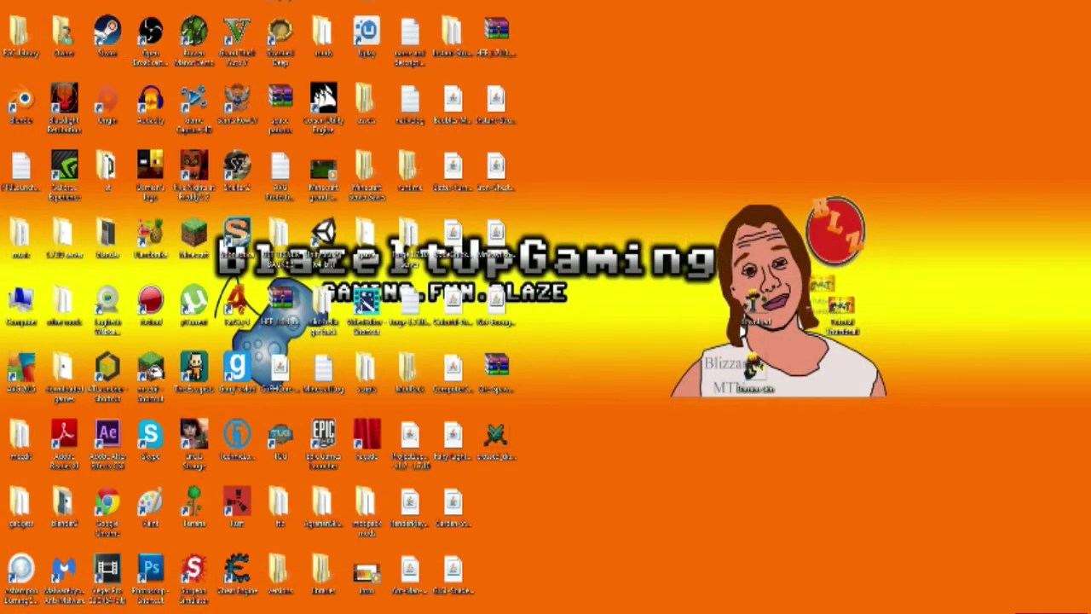
left_click_drag(841, 307, 798, 309)
left_click_drag(496, 437, 799, 371)
left_click_drag(798, 371, 25, 3)
left_click_drag(722, 278, 772, 386)
left_click_drag(755, 304, 24, 35)
left_click_drag(798, 309, 497, 439)
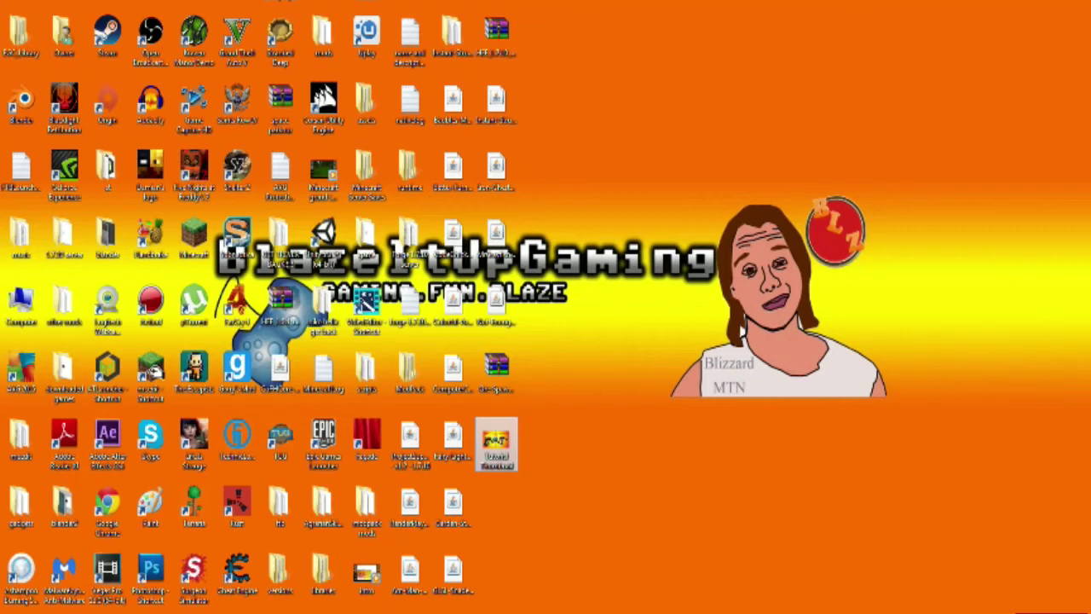
left_click_drag(497, 439, 712, 317)
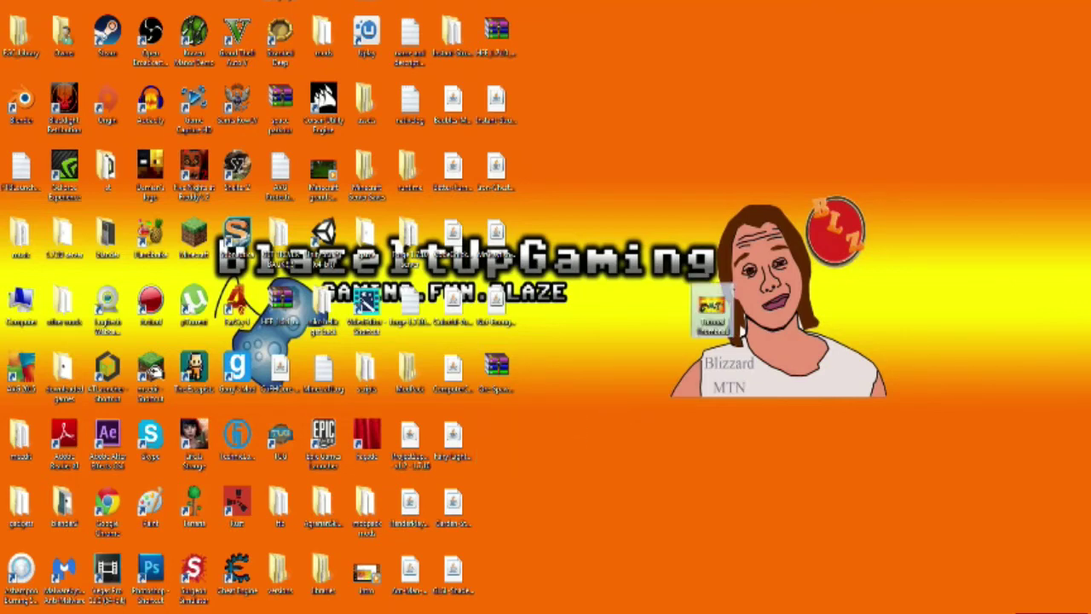